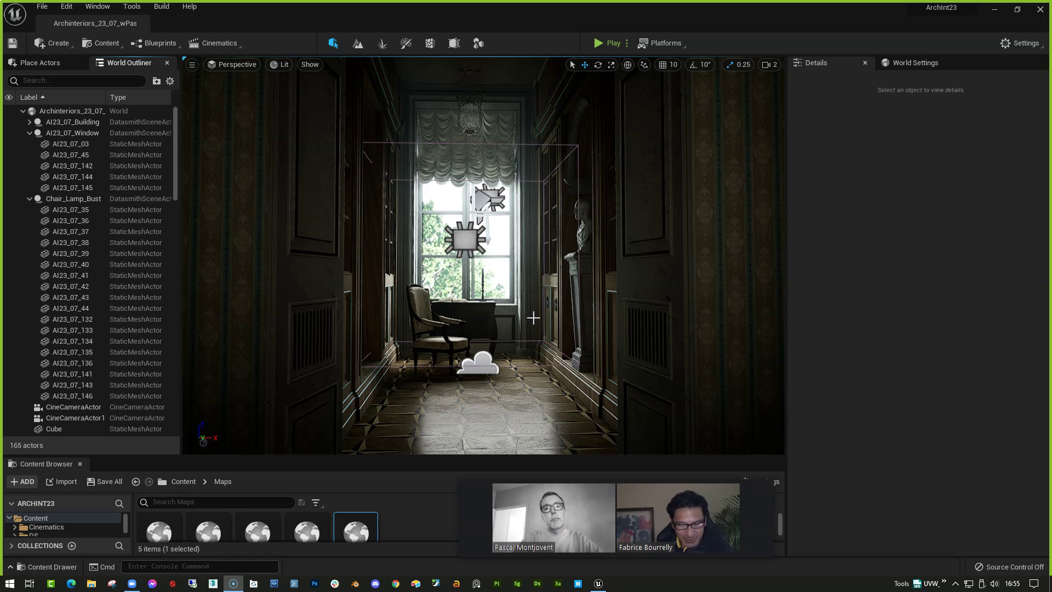
Hide the editor icons in the viewport and enlarge it to fill the whole screen
right_drag(534, 316, 526, 314)
key(g)
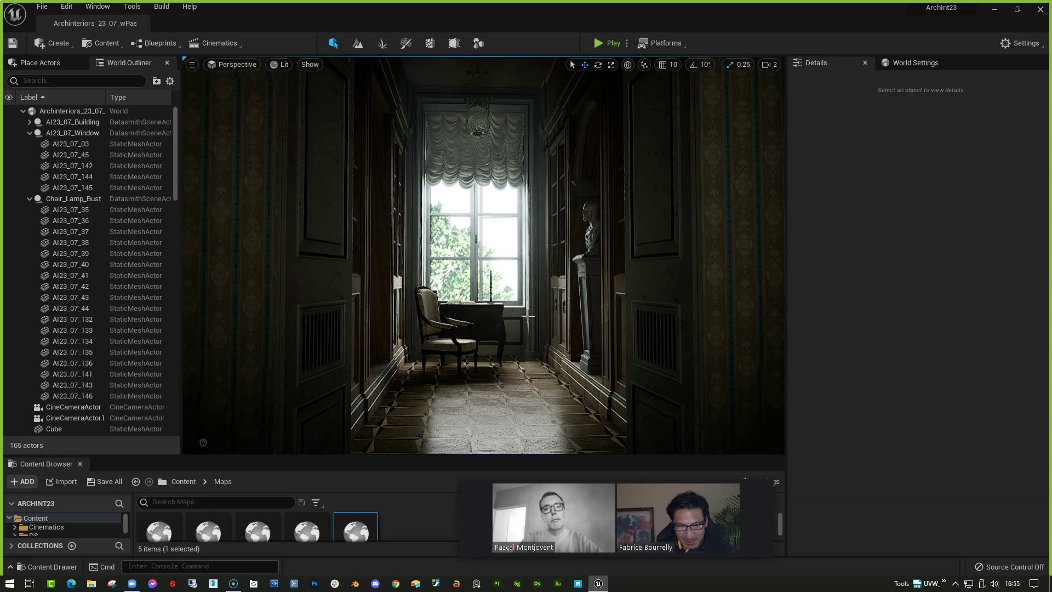
key(F11)
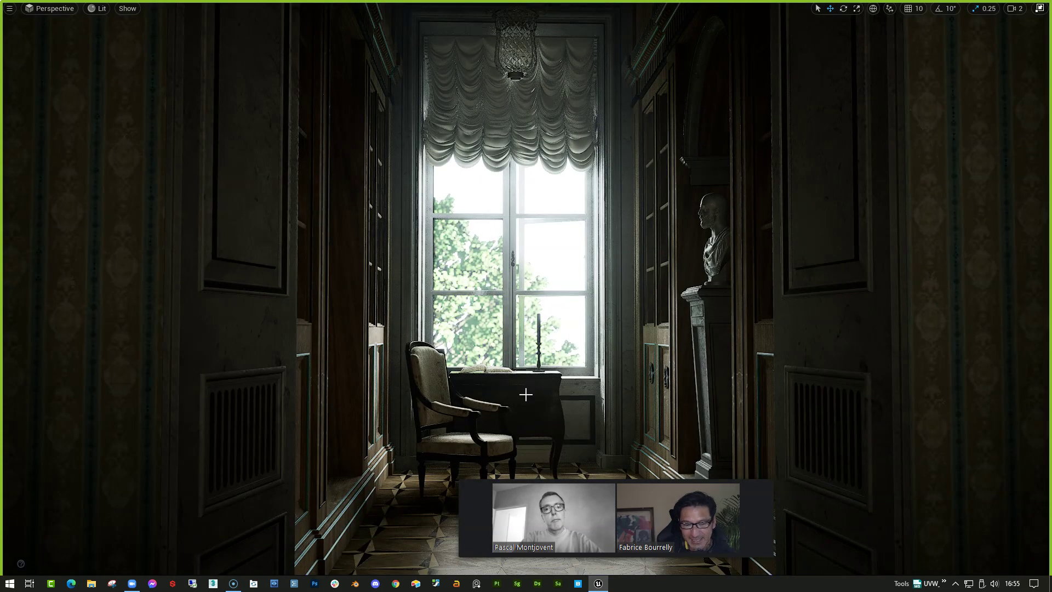
drag(551, 475, 827, 480)
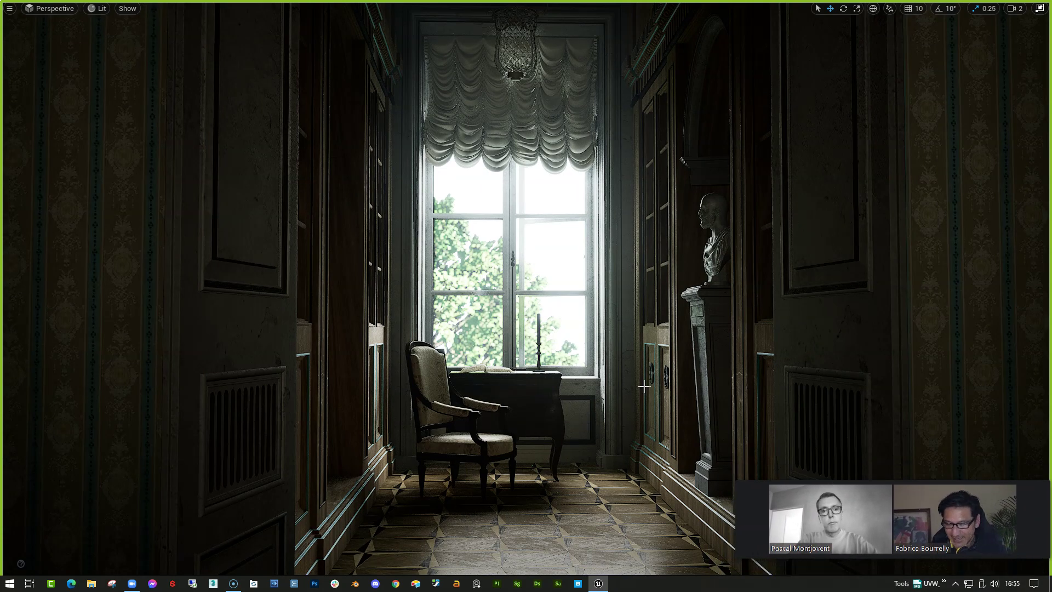
Lower the viewport camera speed to 1 and inspect the chair, desk and window up close
right_drag(526, 296, 553, 301)
right_drag(941, 54, 941, 51)
click(1015, 9)
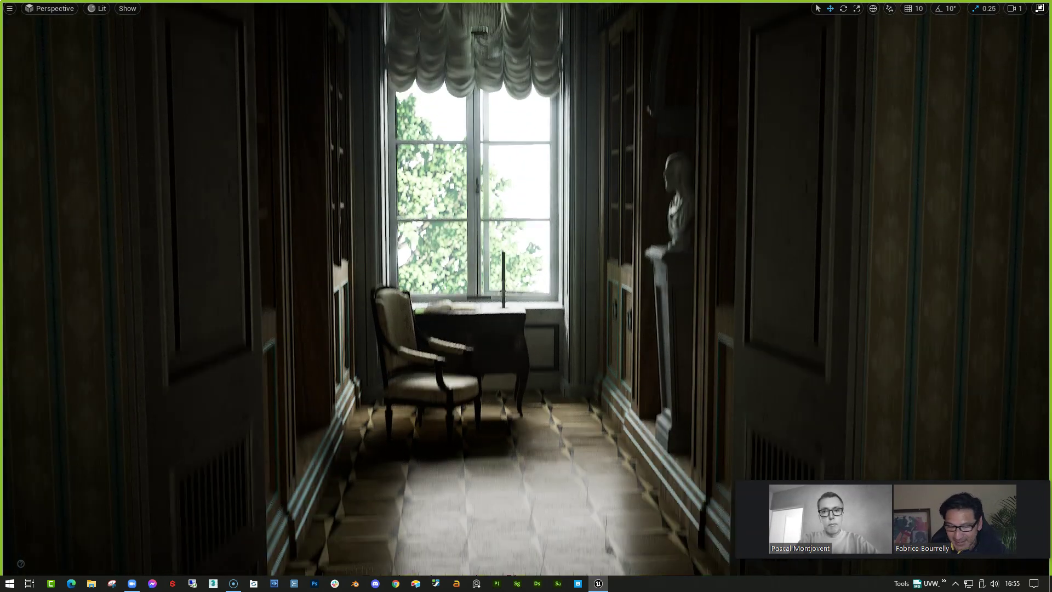
mouse_move(692, 214)
right_down()
mouse_move(670, 175)
mouse_move(692, 214)
mouse_move(648, 235)
right_up()
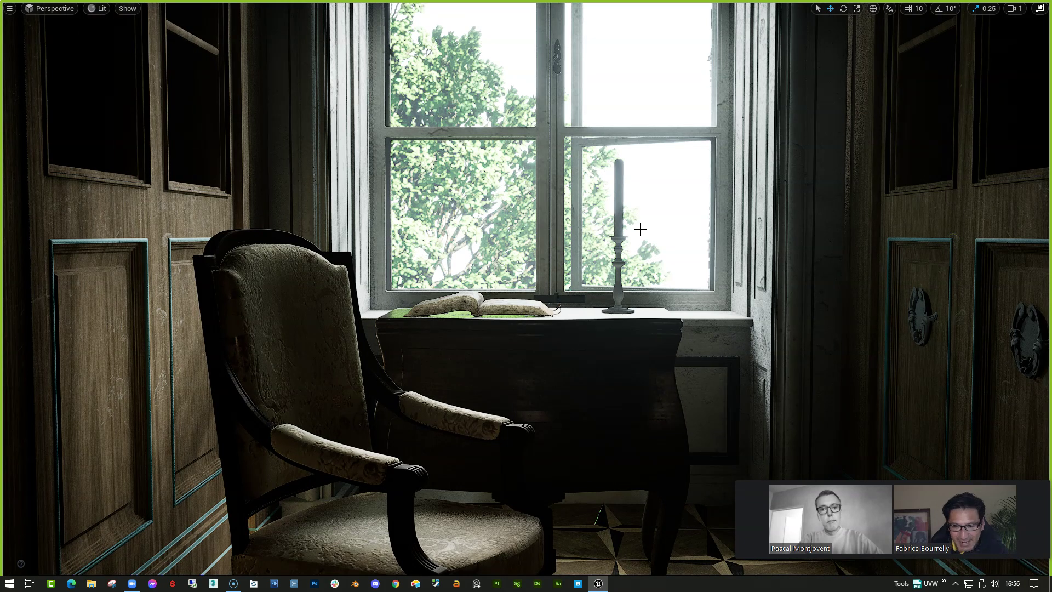
scroll(640, 228, down, 3)
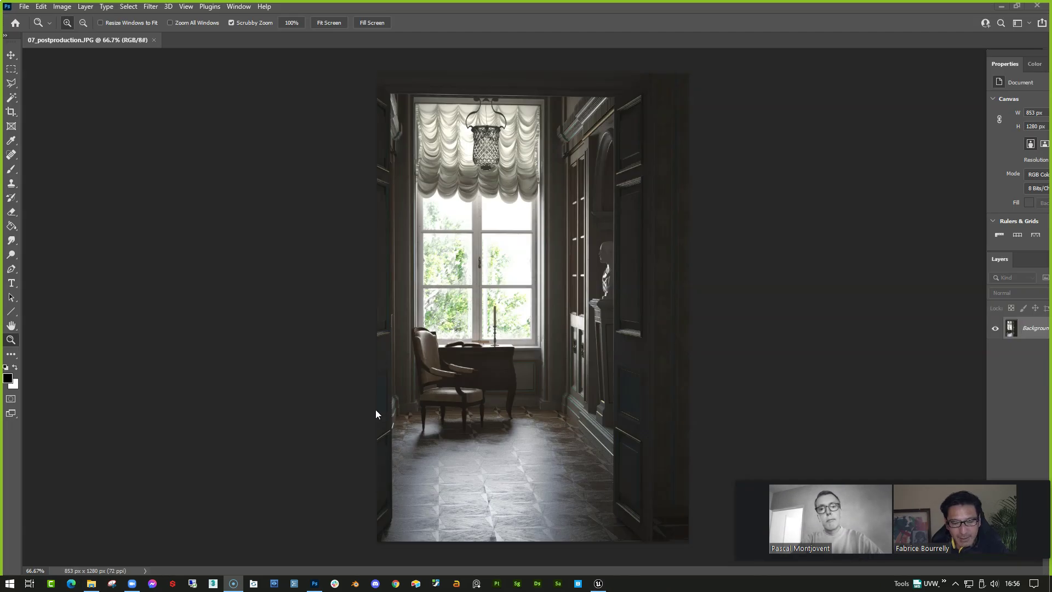
Inspect the 07_postproduction.JPG reference at 100% in Photoshop, and compare it with the chair and desk area in Unreal Engine
click(472, 371)
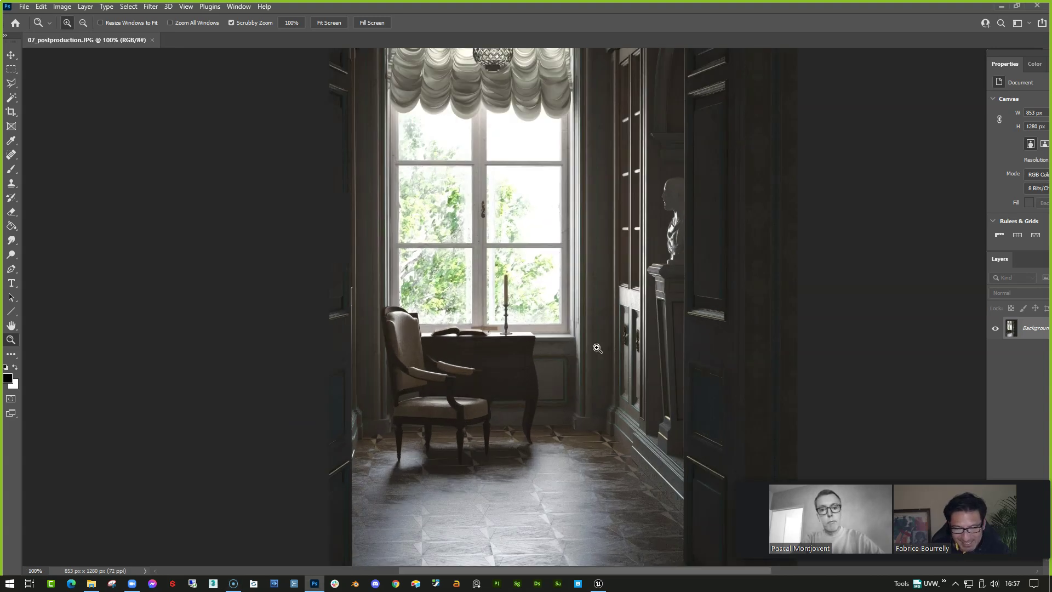
click(1003, 9)
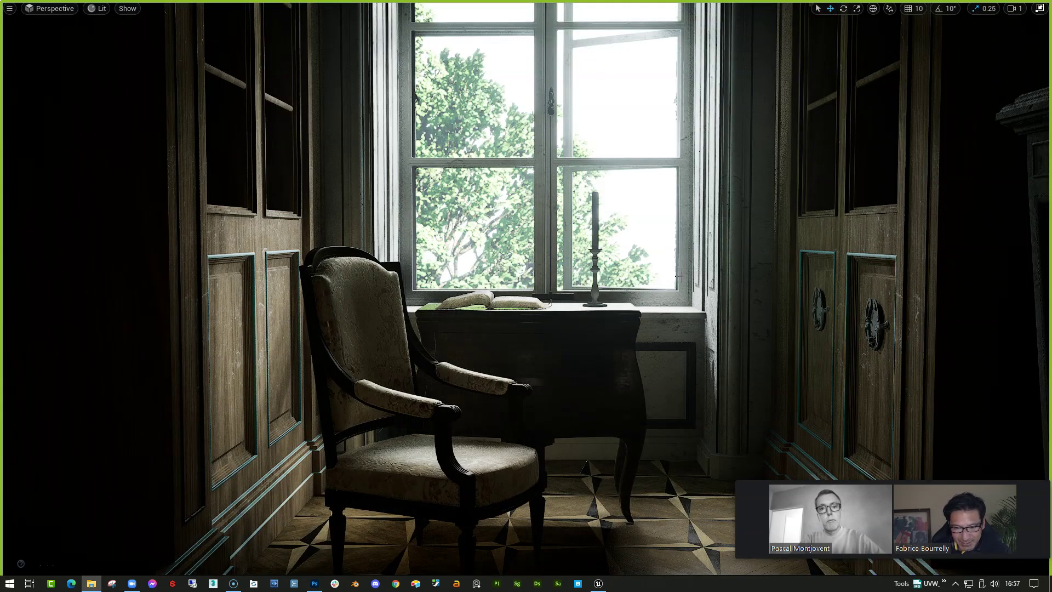
right_drag(678, 292, 729, 271)
key(s)
key(a)
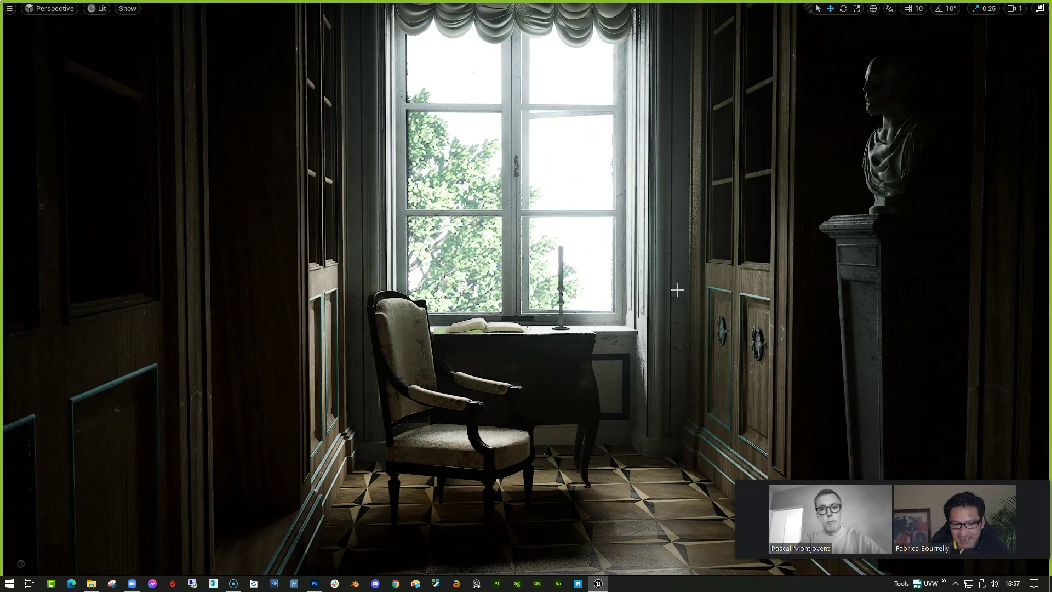
Select the armchair, turn the editor icons back on and frame the view on the chair
click(424, 338)
middle_drag(563, 344, 619, 302)
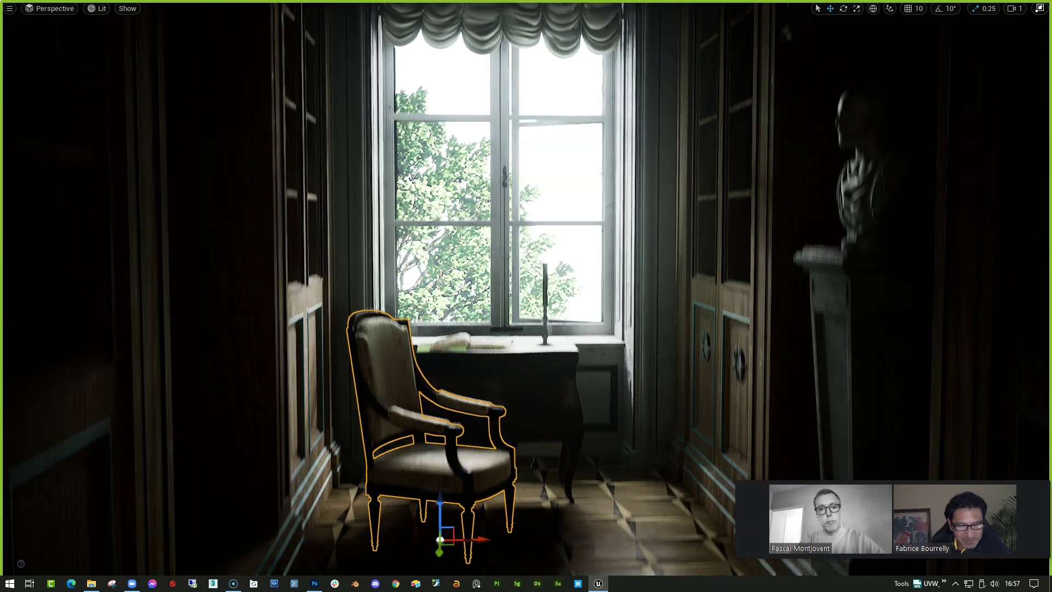
key(q)
right_drag(620, 302, 650, 284)
key(s)
key(a)
key(s)
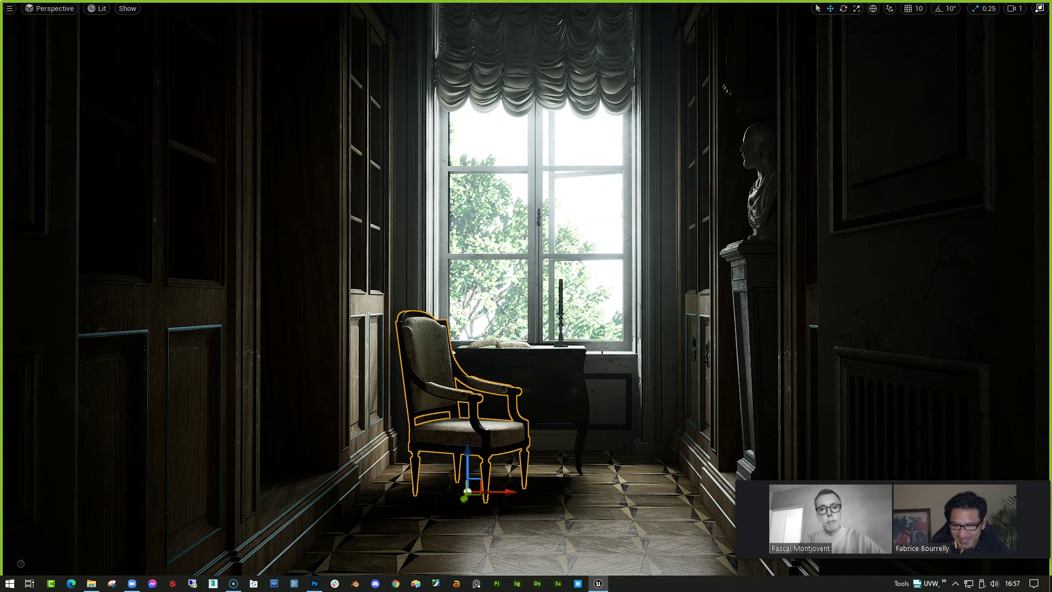
key(q)
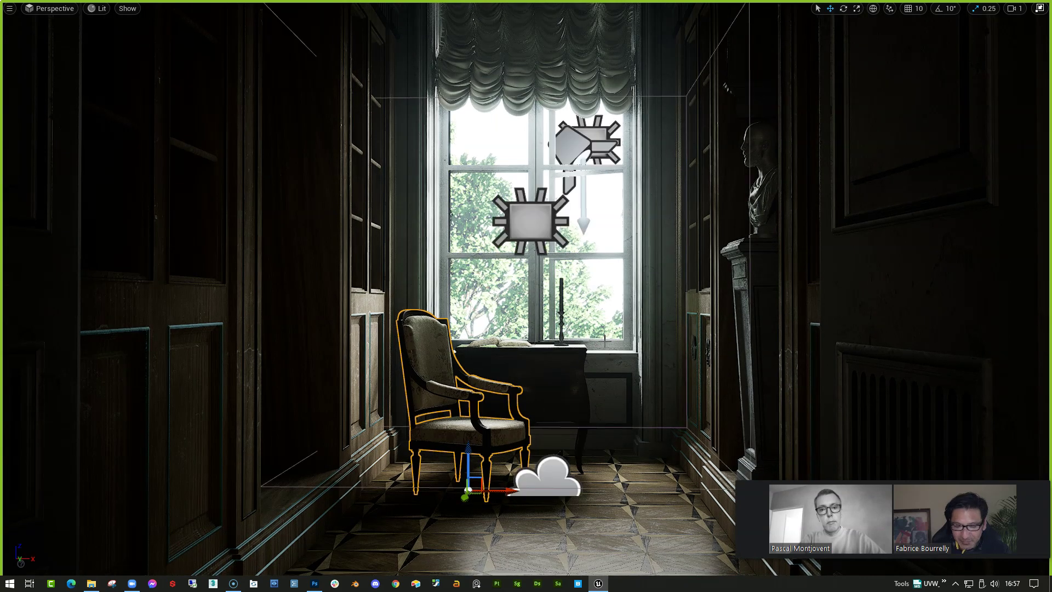
right_drag(605, 340, 599, 366)
key(e)
key(f)
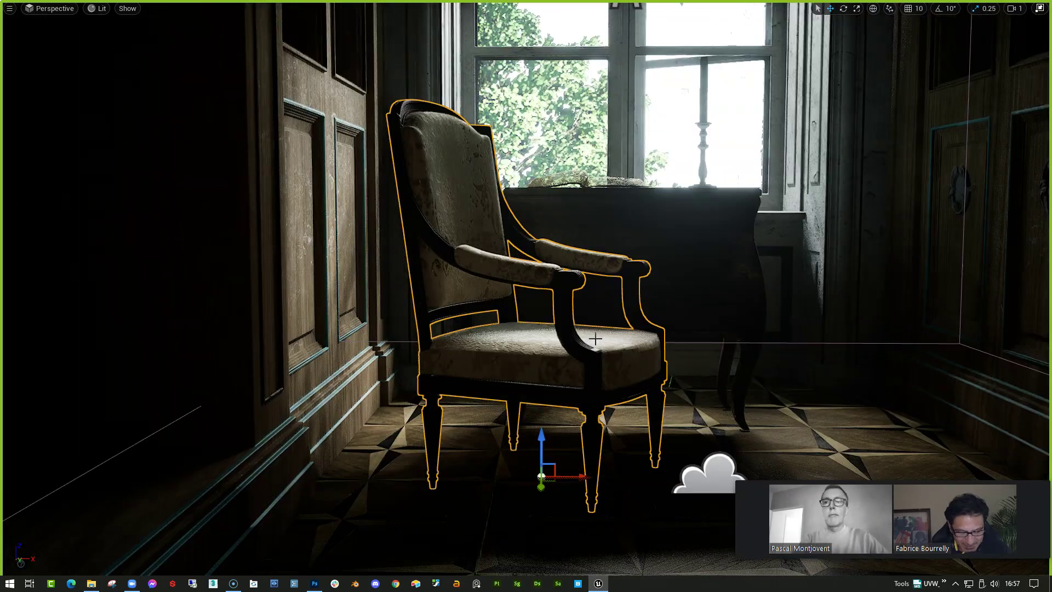
Examine the outside of the set from the side, including the wall, the window lights and the tree
alt+drag(630, 351, 439, 394)
alt+right_drag(629, 351, 583, 366)
key(s)
right_drag(614, 280, 614, 286)
right_drag(542, 372, 660, 350)
key(e)
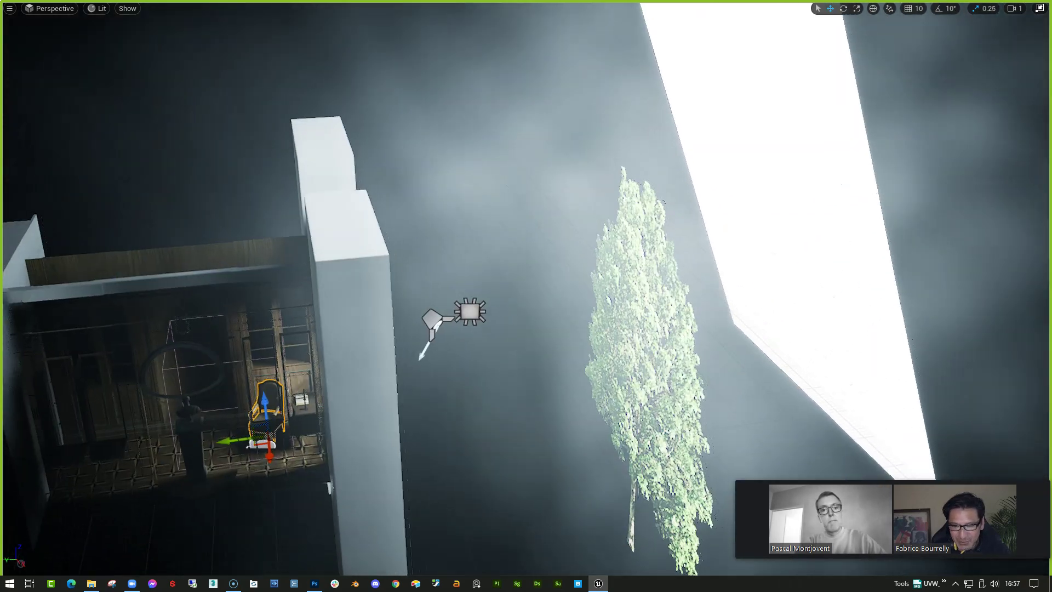
alt+drag(630, 412, 545, 388)
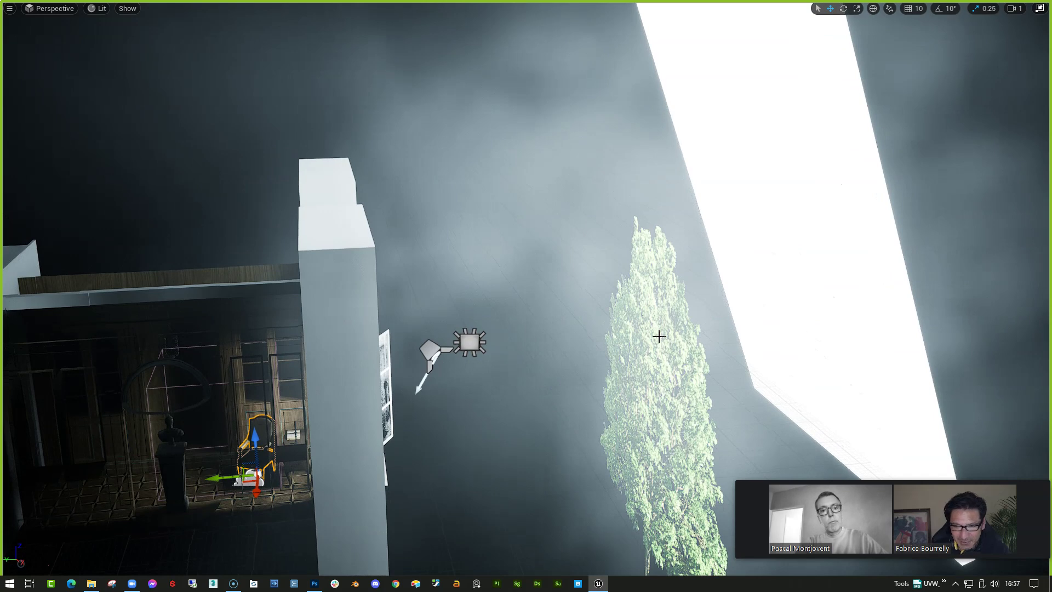
mouse_move(659, 337)
right_down()
mouse_move(647, 329)
mouse_move(670, 337)
right_up()
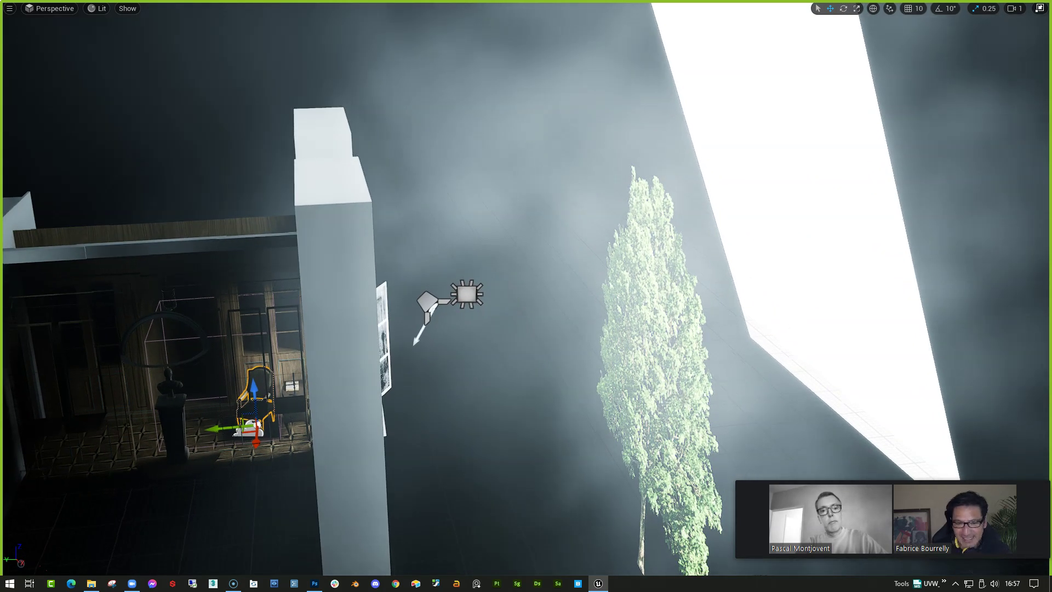
Select the large bright panel behind the tree and examine its placement relative to the window
click(792, 321)
right_drag(721, 371, 718, 367)
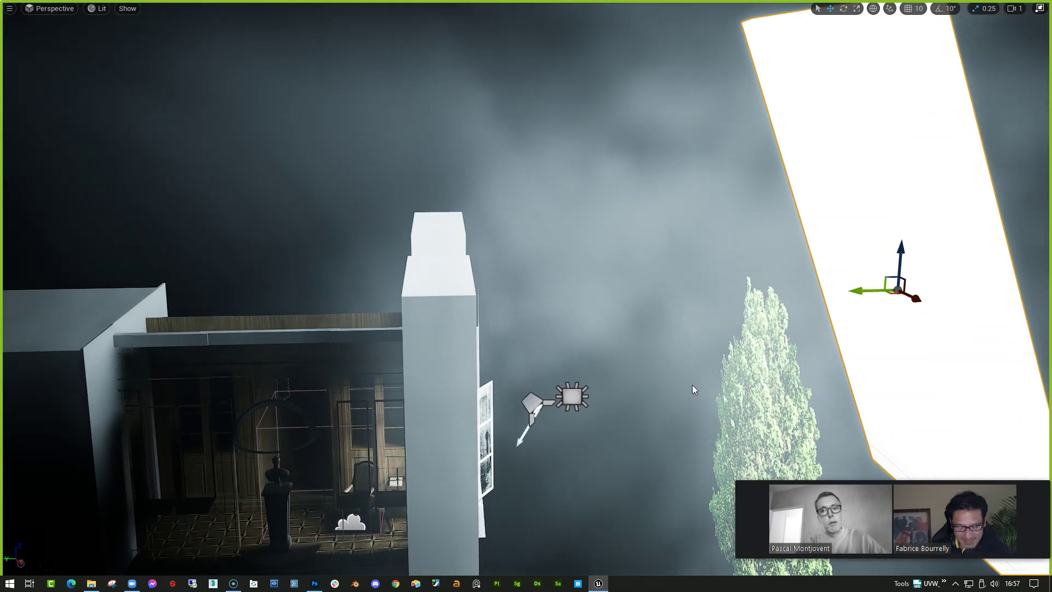
right_click(662, 388)
click(618, 390)
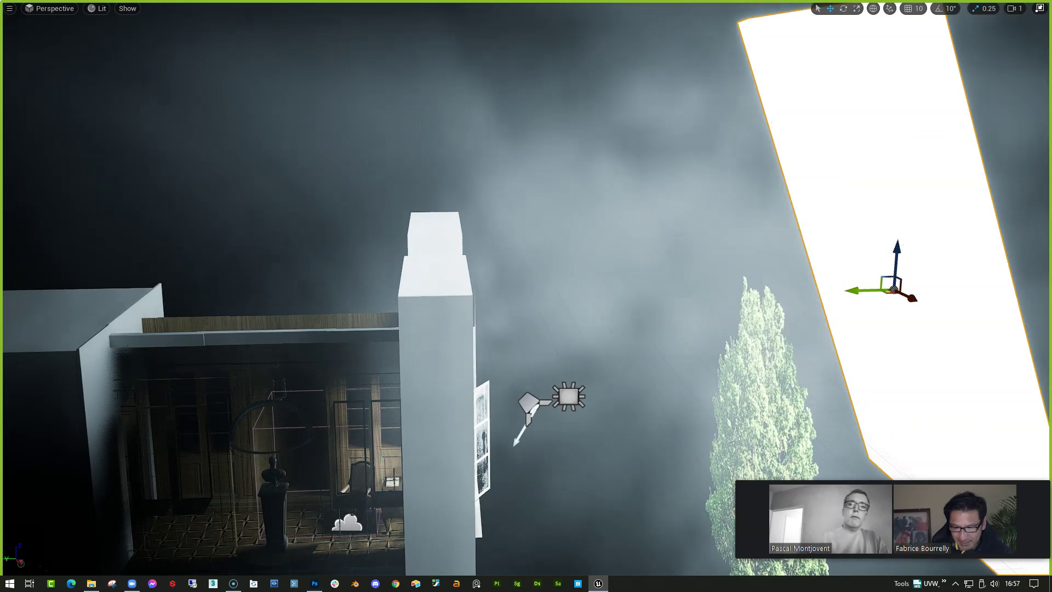
middle_drag(633, 396, 656, 430)
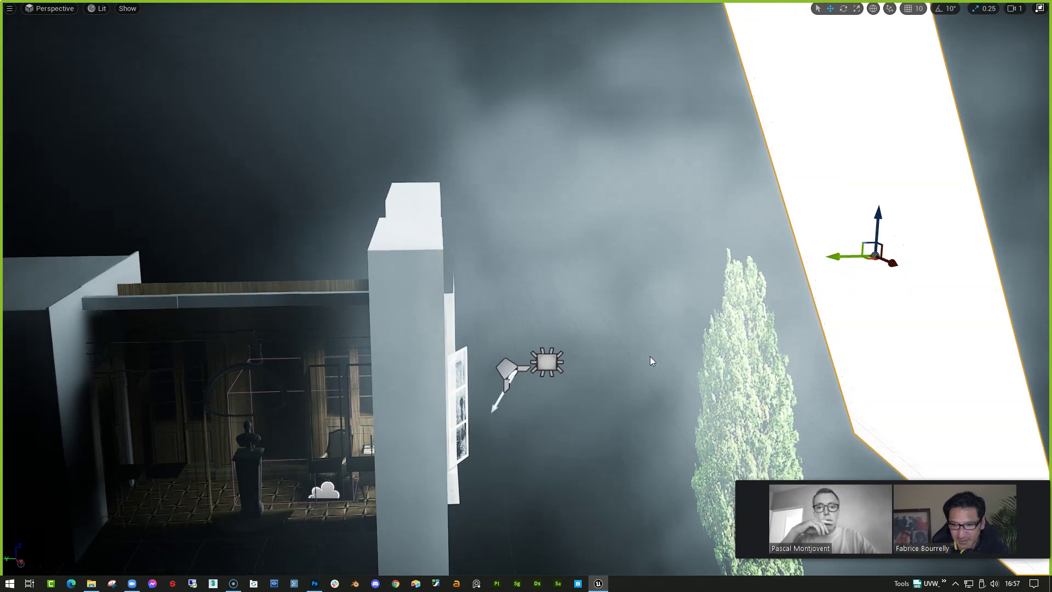
middle_drag(650, 356, 654, 364)
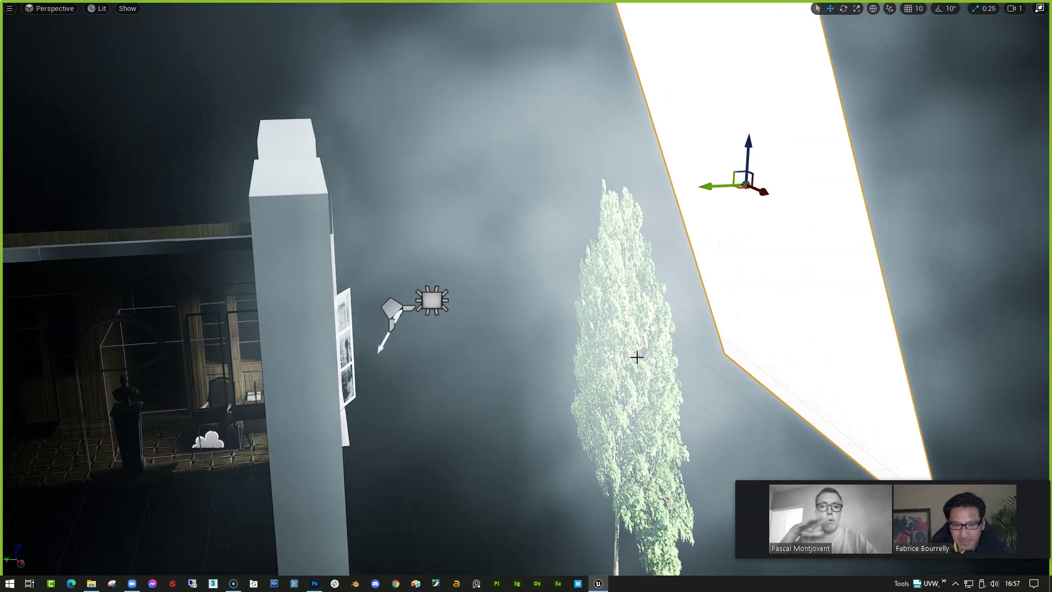
Select the rectangular light at the centre of the window and examine its effect from inside the room
right_drag(590, 355, 622, 375)
key(w)
key(w)
click(434, 347)
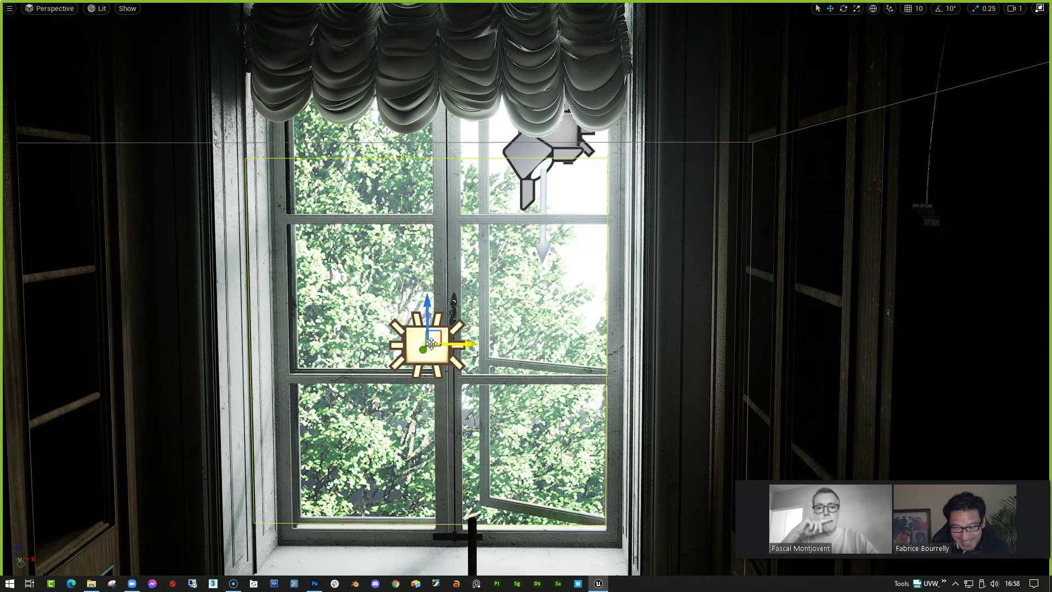
alt+drag(424, 364, 470, 373)
right_drag(338, 492, 331, 455)
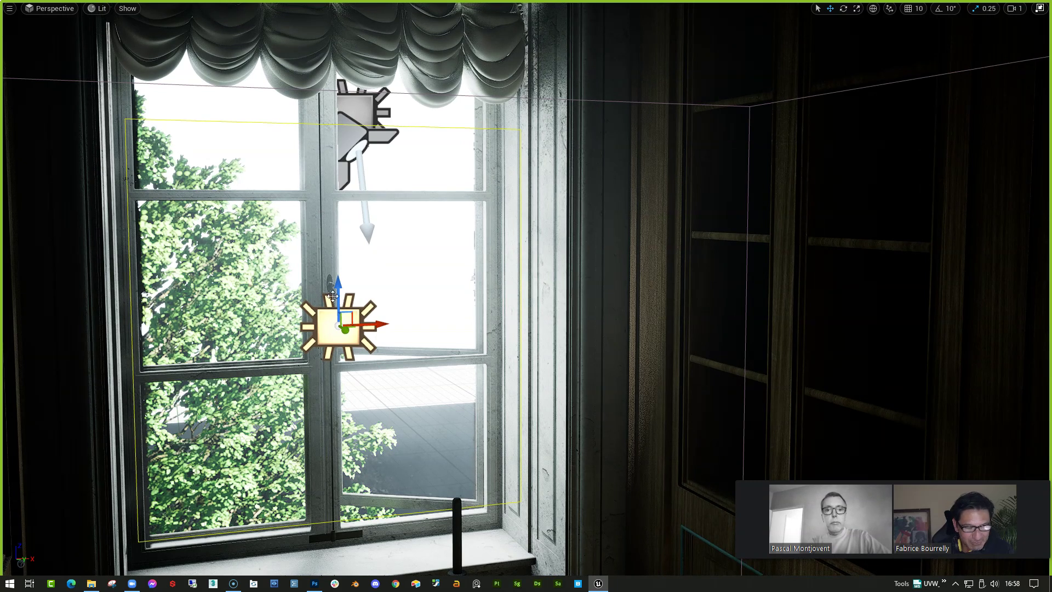
right_drag(404, 322, 368, 426)
key(s)
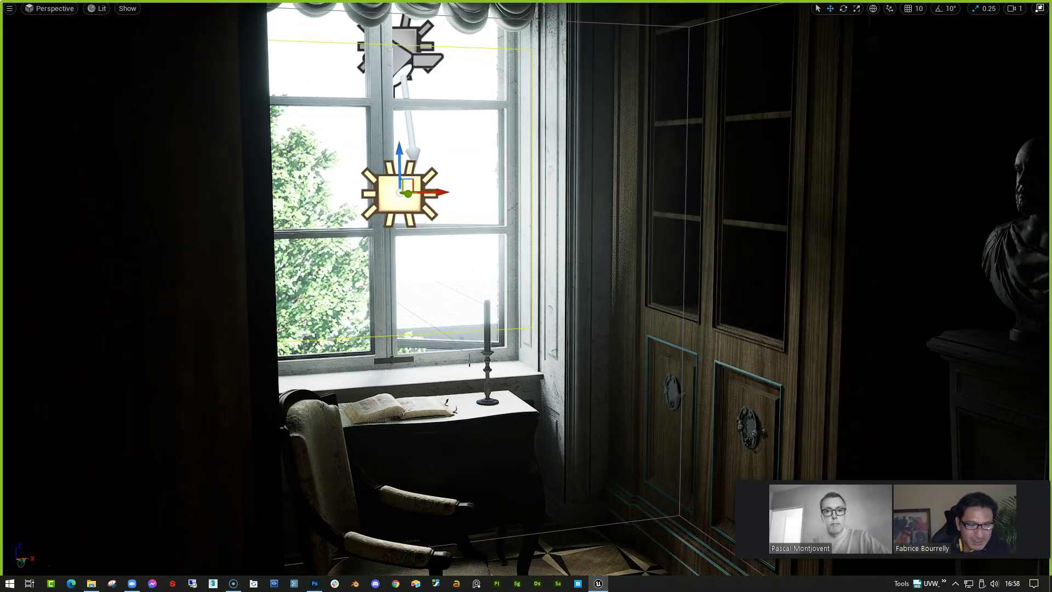
Examine the selected window light's position from outside, relative to the wall, the tree and the bright panel
key(w)
right_drag(487, 340, 409, 461)
key(e)
right_drag(488, 335, 675, 293)
key(s)
key(e)
key(s)
right_drag(695, 327, 585, 354)
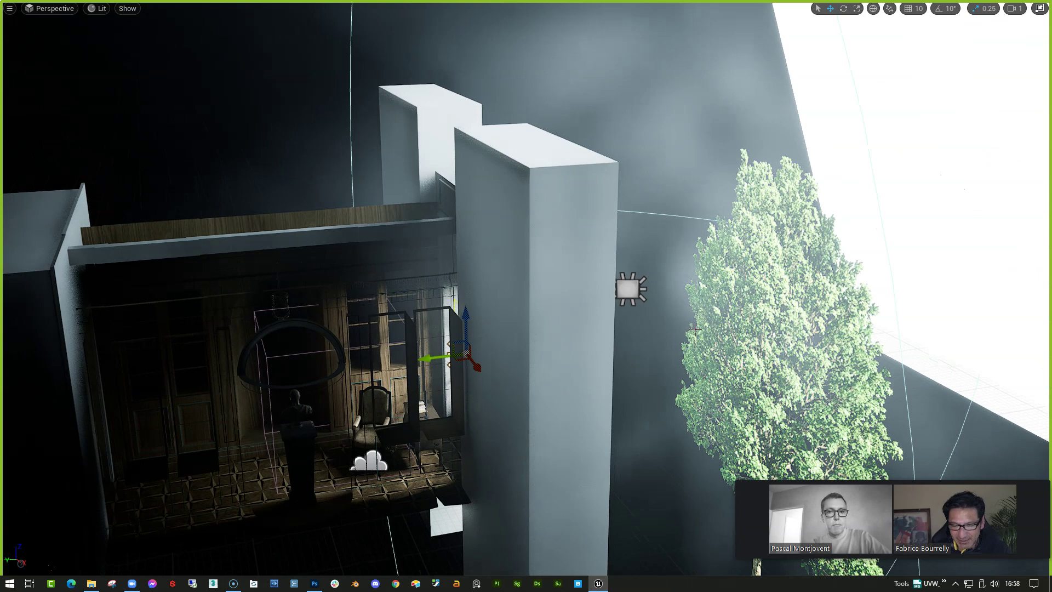
right_drag(695, 329, 779, 327)
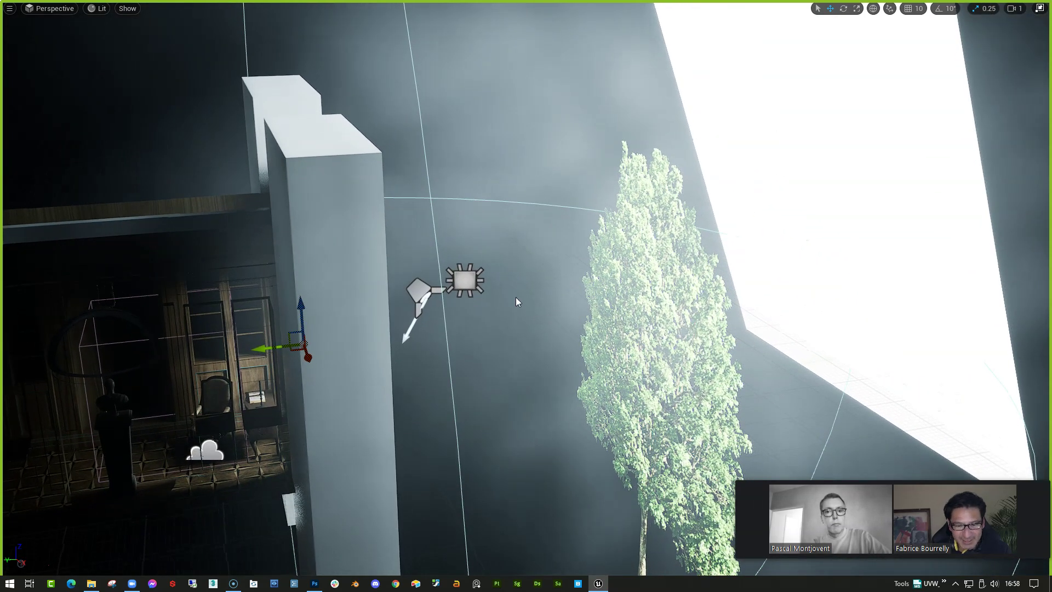
Select the rectangular light outside the window and the spotlight beside it in turn to examine their aim and range
click(465, 280)
right_drag(596, 375, 624, 400)
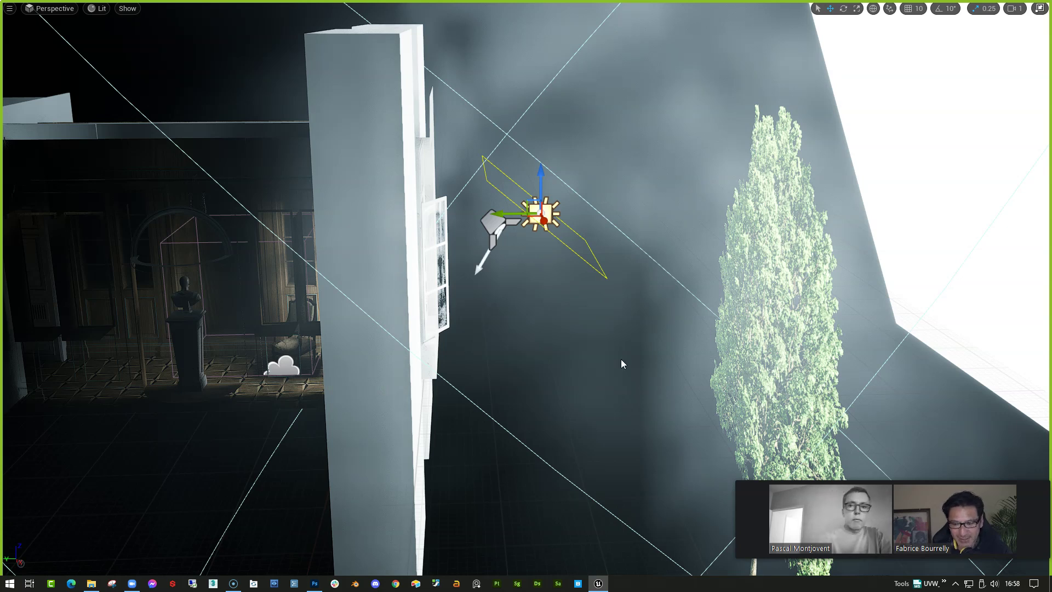
click(505, 237)
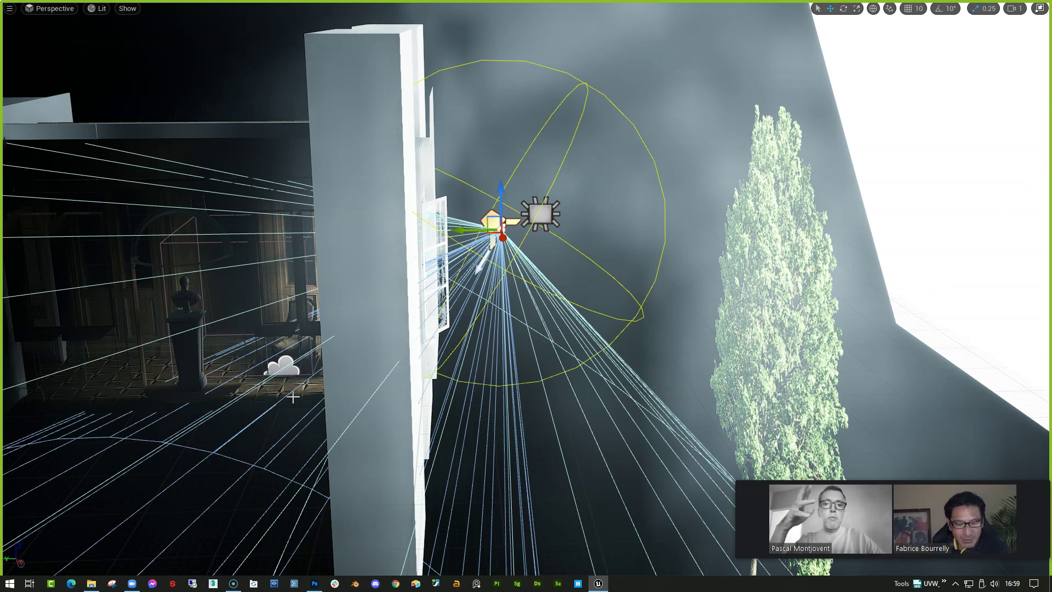
right_drag(293, 398, 363, 383)
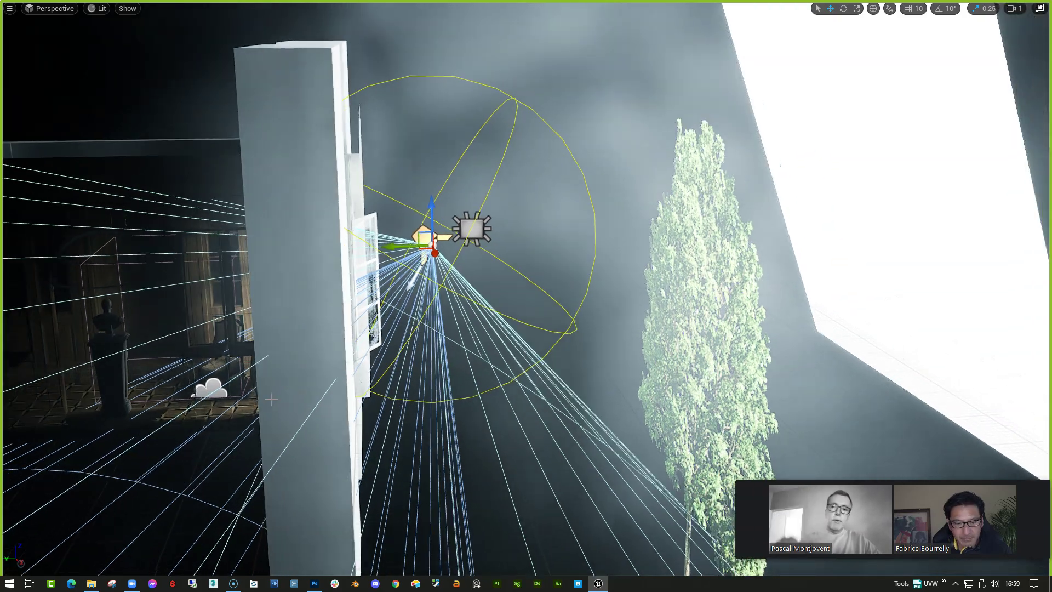
Return inside the room and view the scene through CineCameraActor
mouse_move(272, 399)
right_down()
mouse_move(241, 416)
mouse_move(323, 416)
mouse_move(219, 472)
mouse_move(159, 471)
mouse_move(183, 470)
mouse_move(107, 449)
mouse_move(151, 446)
mouse_move(189, 466)
mouse_move(159, 458)
mouse_move(273, 396)
right_up()
key(w)
key(w)
key(q)
key(s)
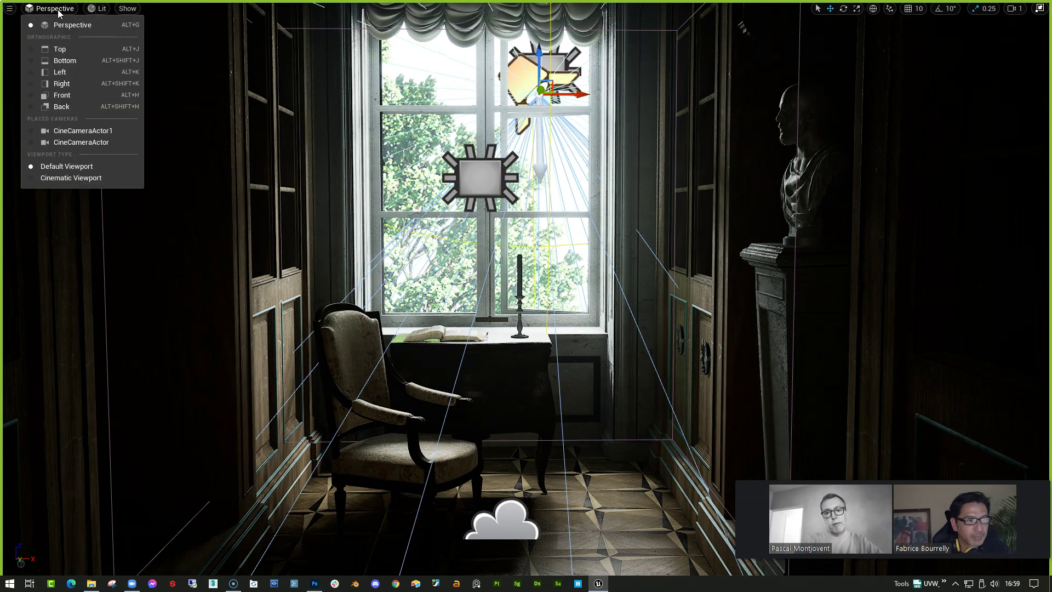
click(71, 142)
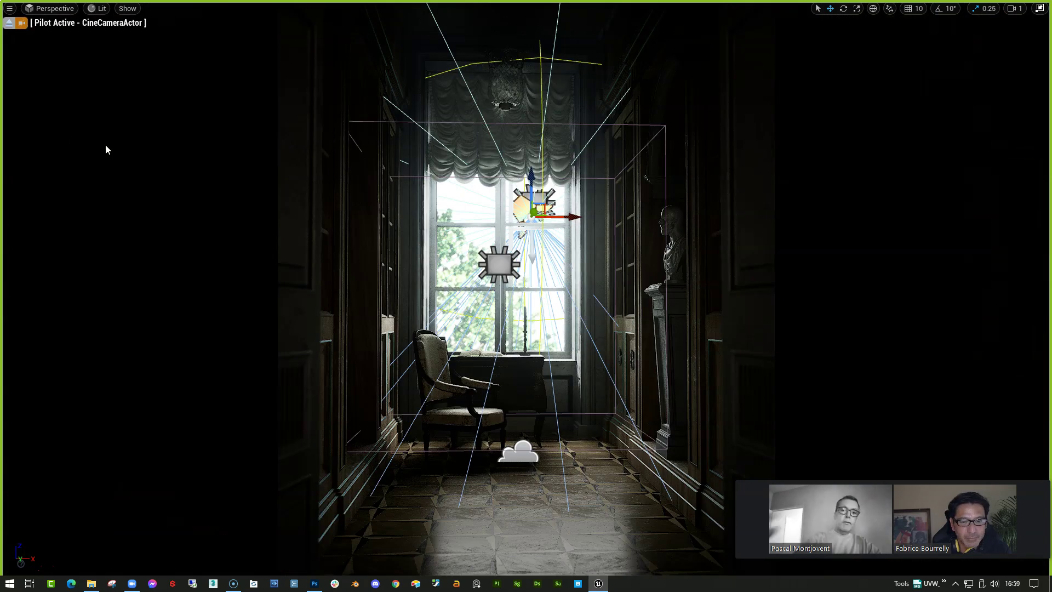
Select the rectangular light at the centre of the window and hide the editor icons
click(417, 281)
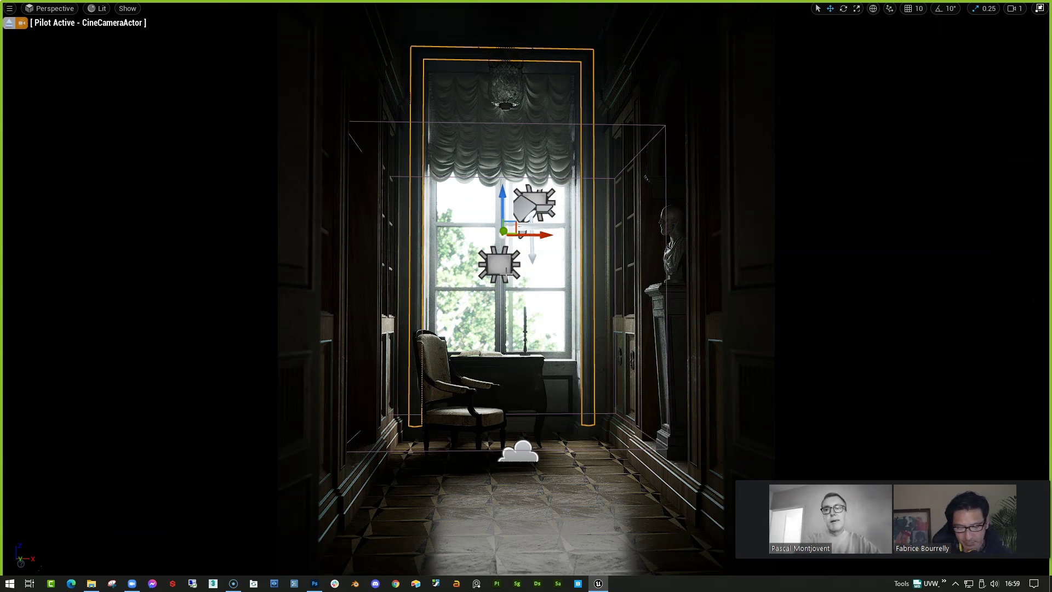
click(499, 264)
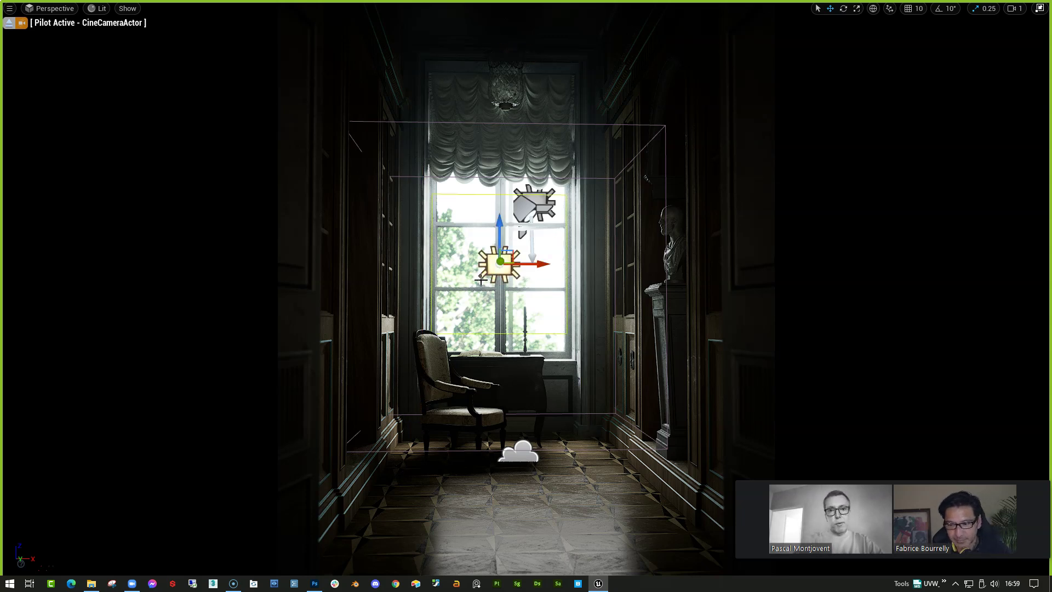
key(g)
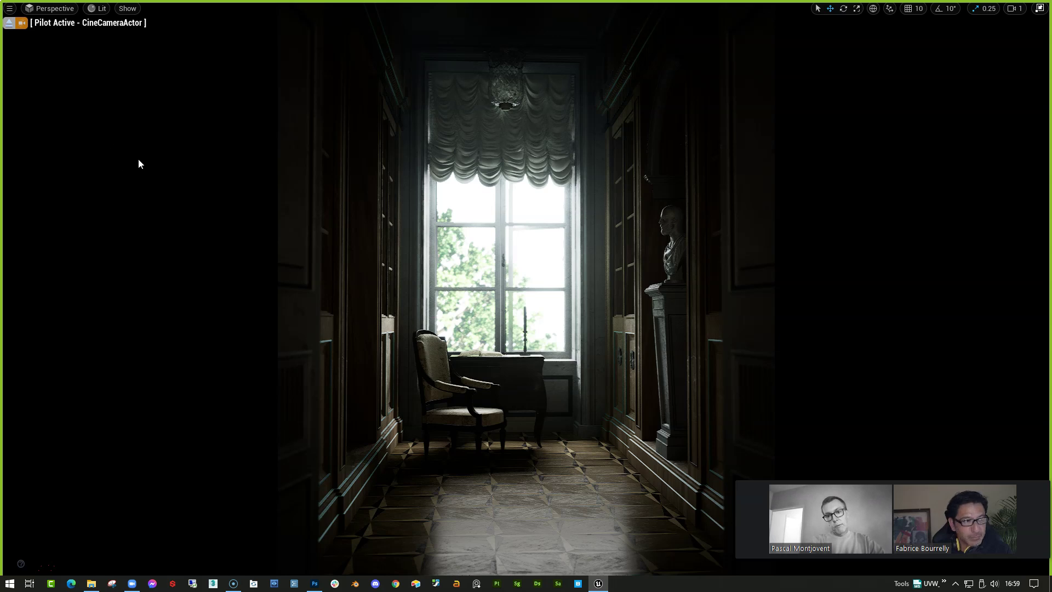
Restore the full editor layout and widen the World Outliner
key(F11)
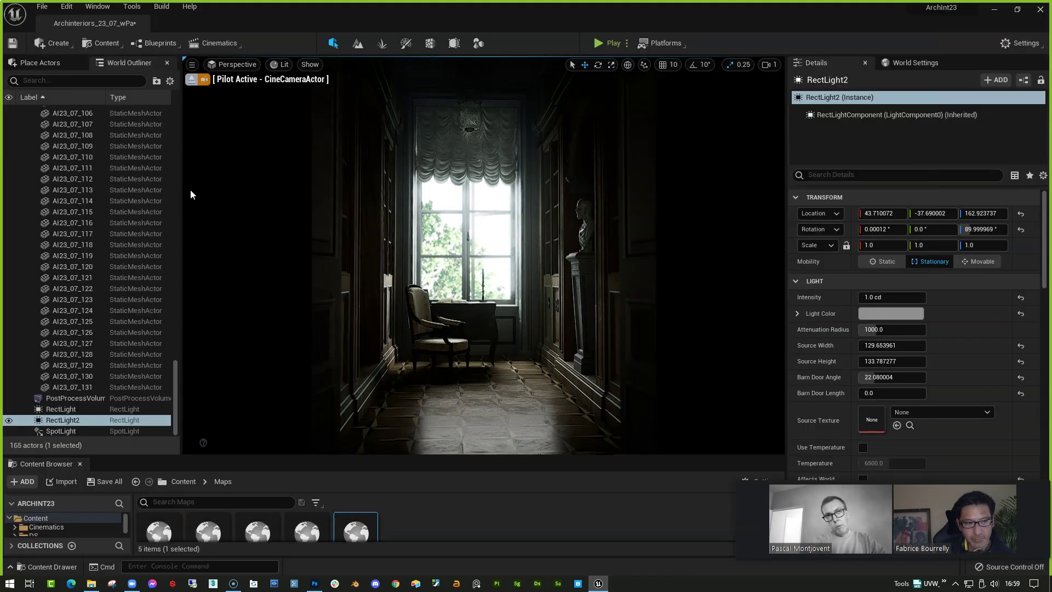
drag(182, 217, 255, 220)
drag(249, 422, 250, 81)
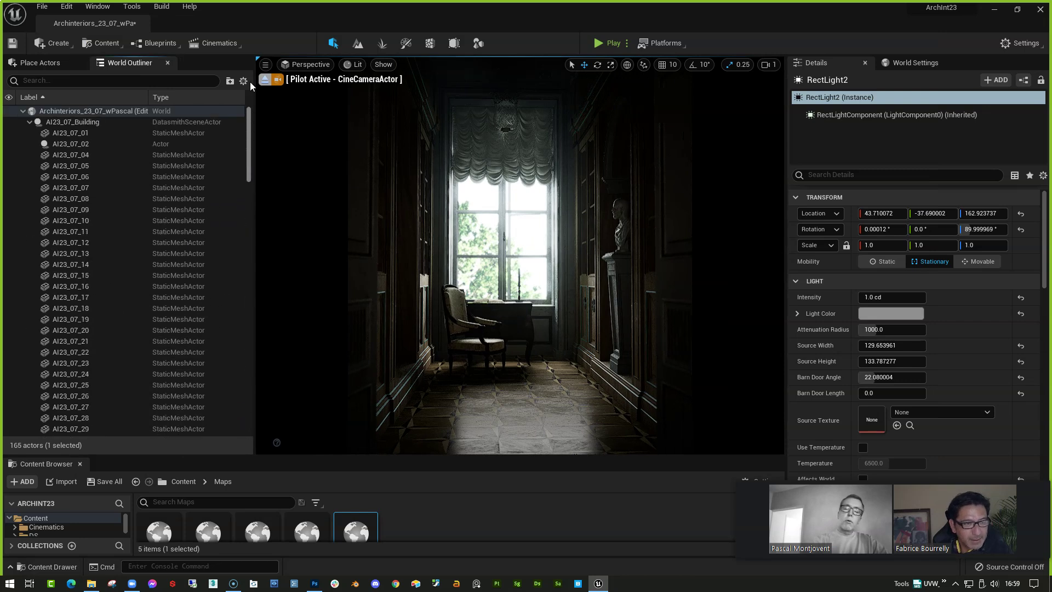
Collapse the AI23_07_Building, AI23_07_Window, Chair_Lamp_Bust and Parquet groups in the World Outliner
click(29, 122)
click(29, 132)
click(30, 144)
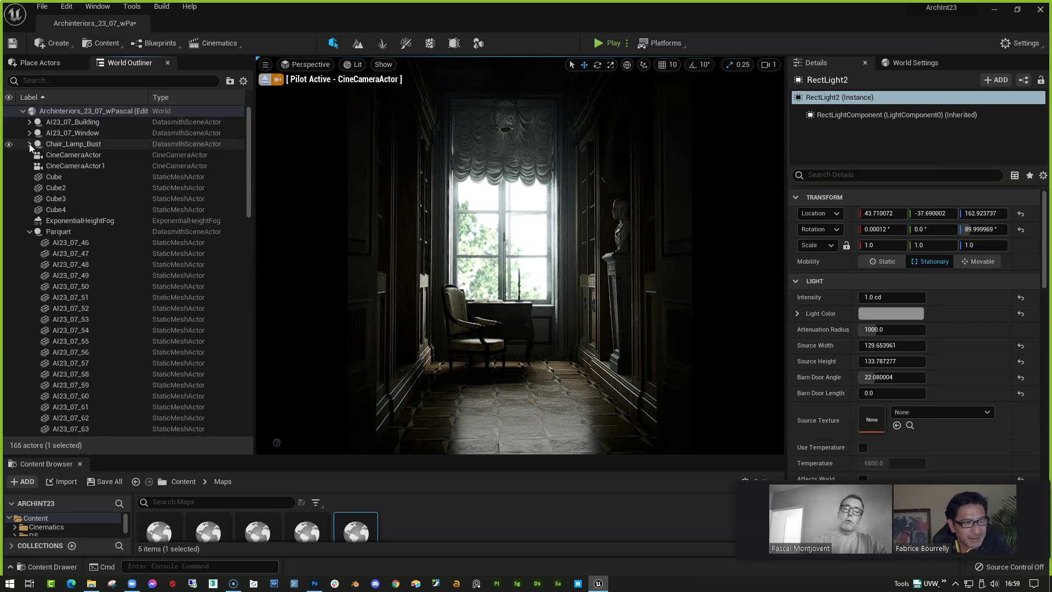
click(29, 231)
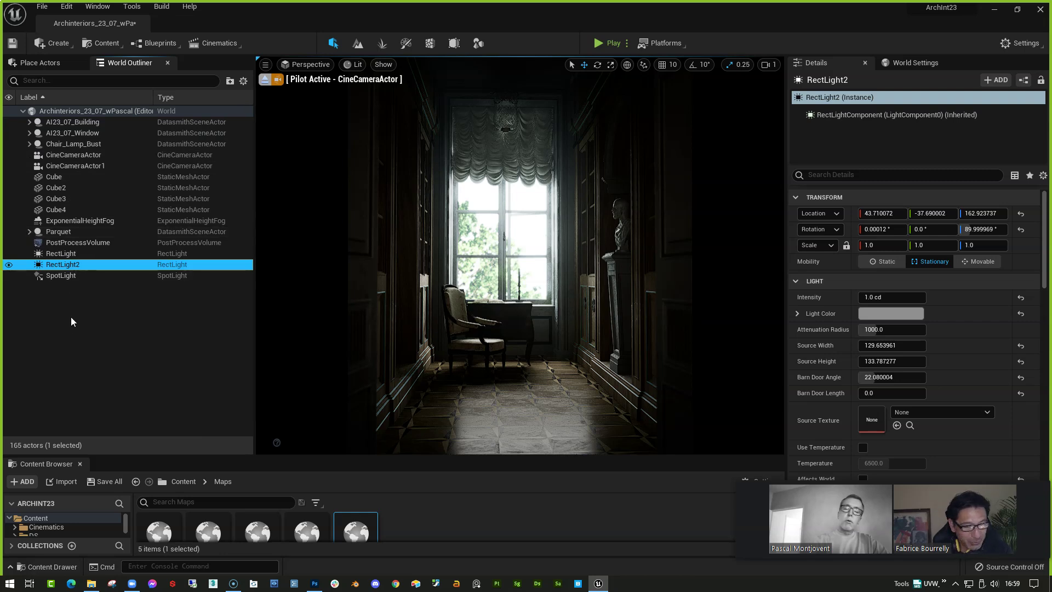
Close the Content Browser to enlarge the viewport and hide RectLight, RectLight2 and SpotLight
click(73, 301)
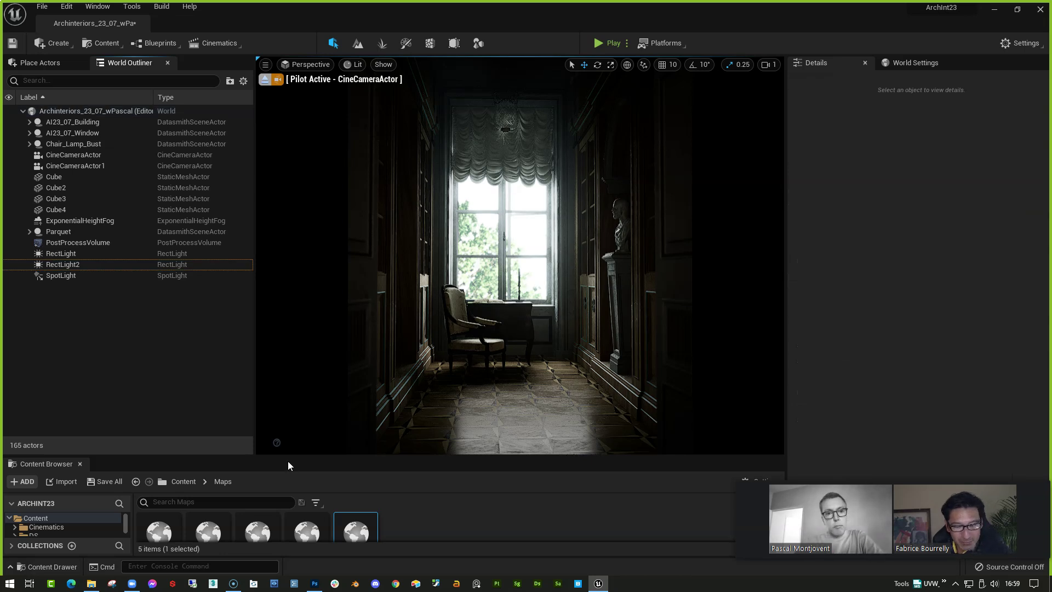
click(81, 465)
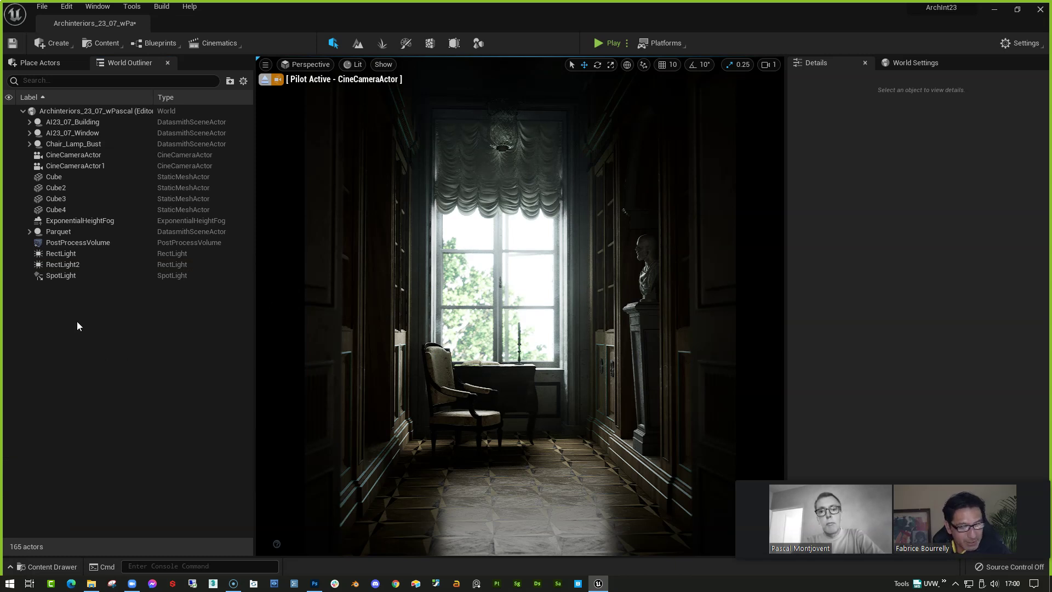
click(9, 265)
click(9, 253)
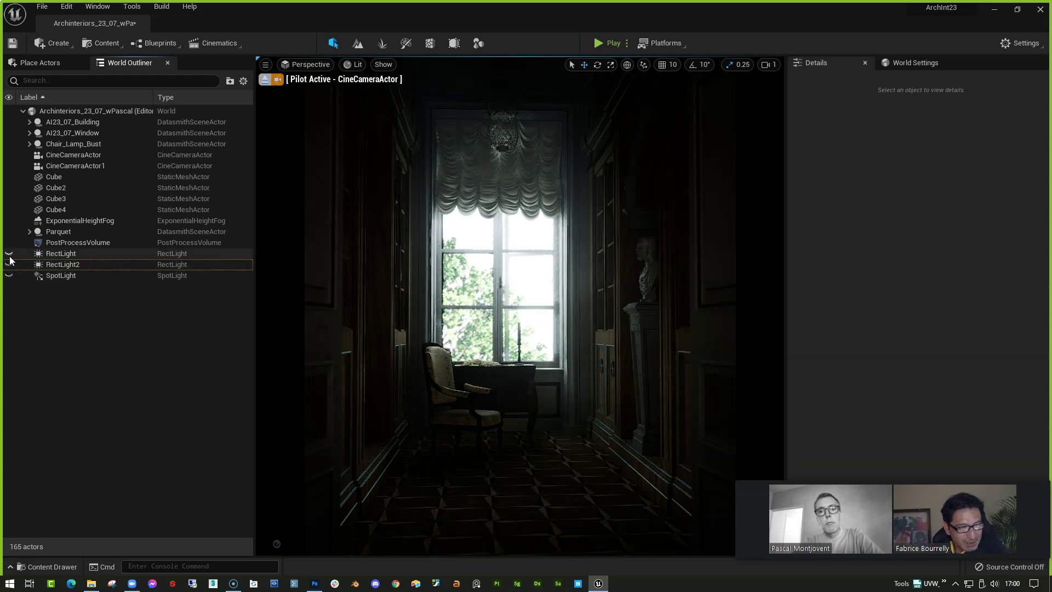
Hide Cube4, Cube and the AI23_07_45 mesh in the AI23_07_Window group
click(9, 210)
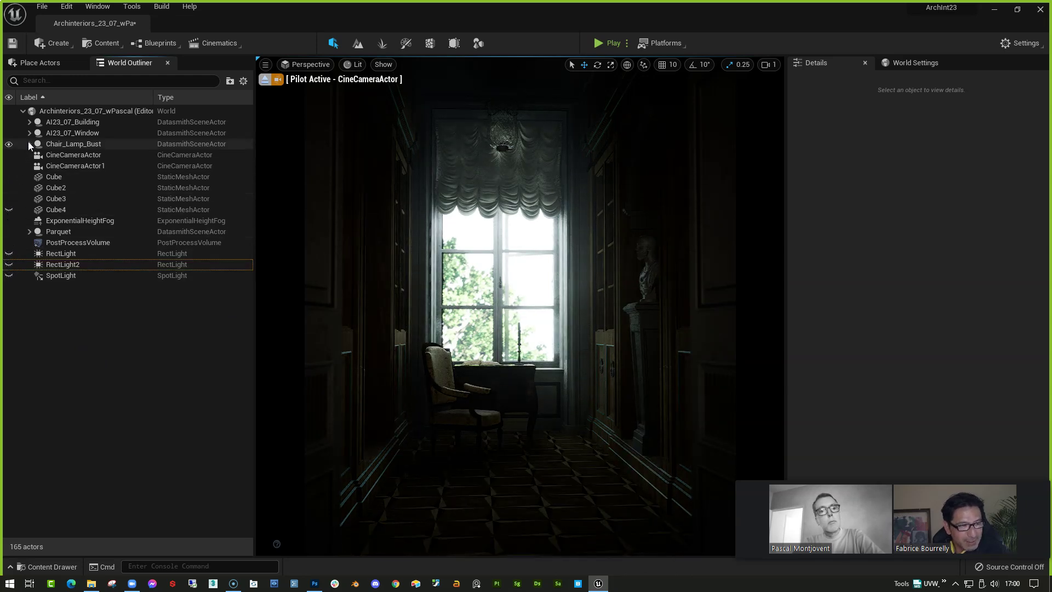
click(9, 177)
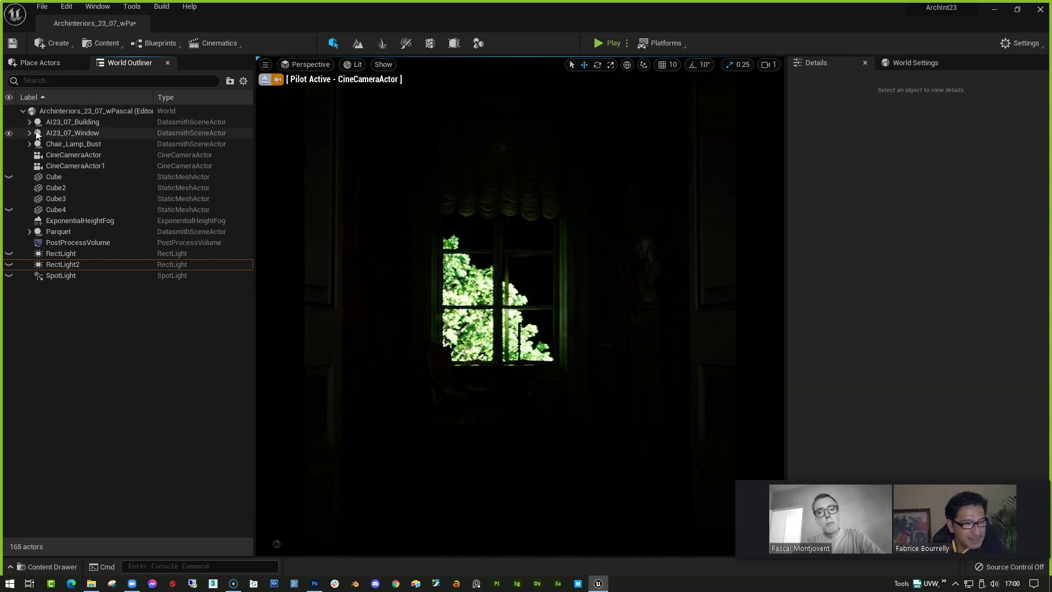
click(29, 122)
click(29, 122)
click(29, 132)
click(10, 156)
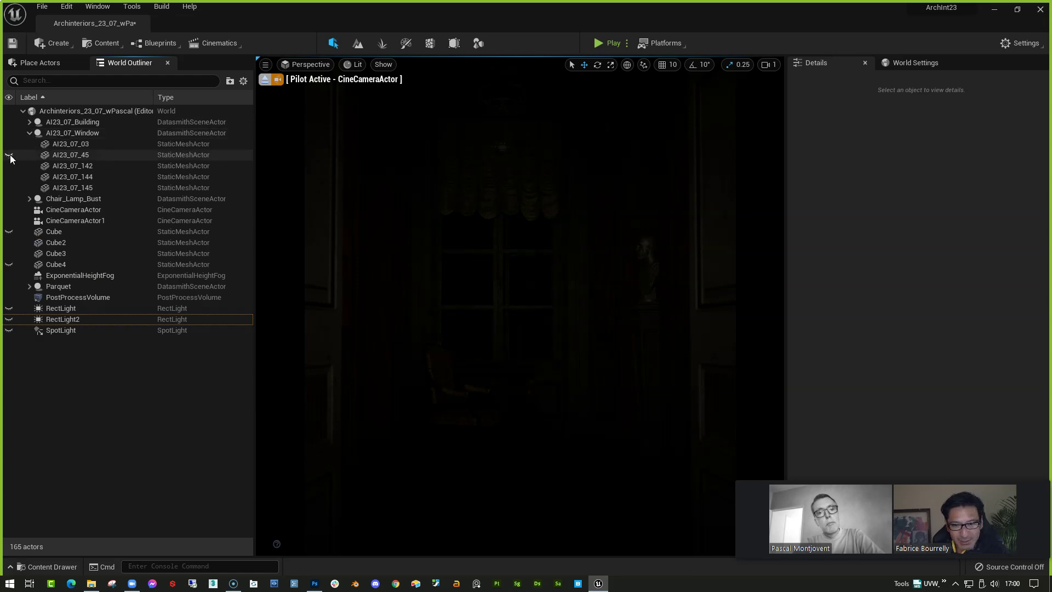
Hide Cube2 and Cube3, and turn the visibility of Cube back on
click(9, 253)
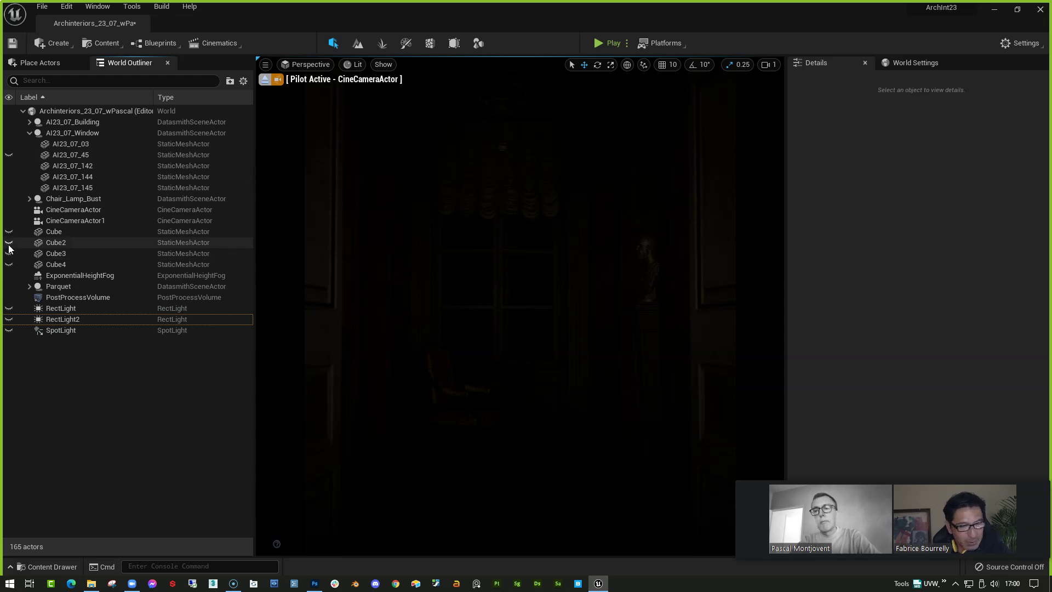
click(8, 243)
click(8, 264)
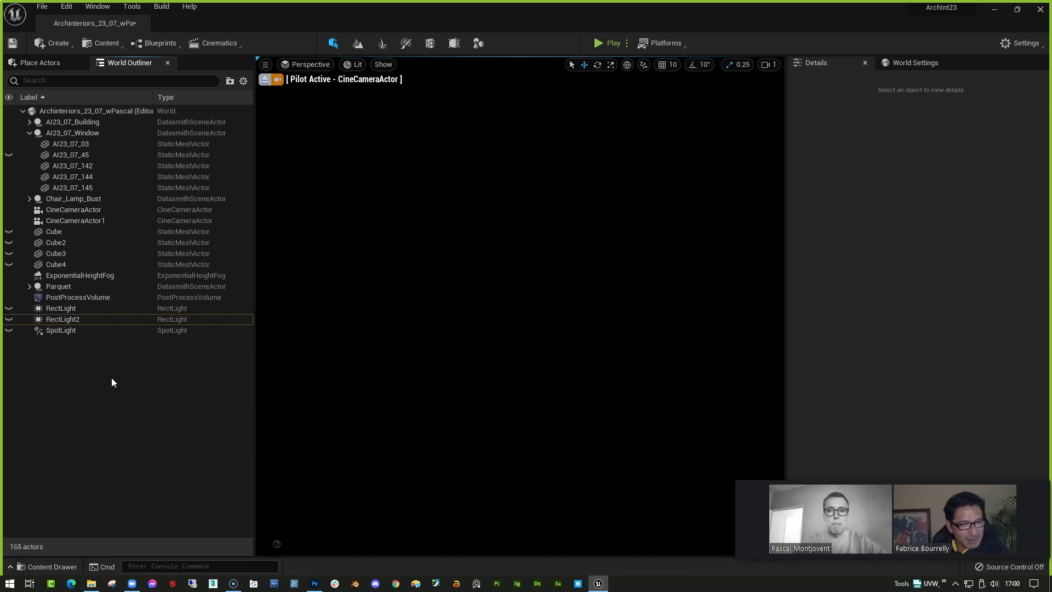
click(8, 265)
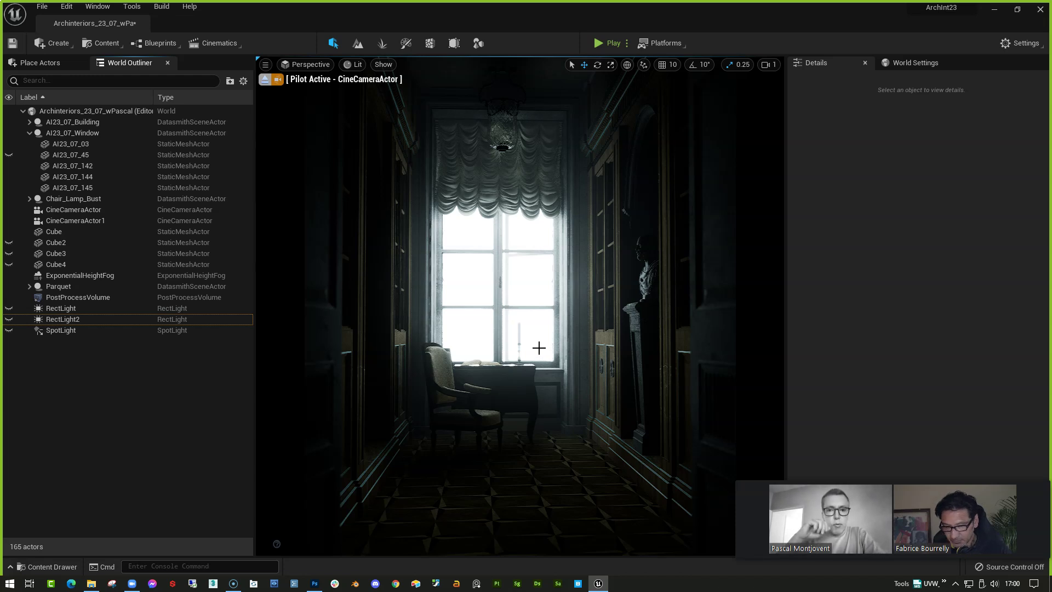
Toggle ExponentialHeightFog off and on to compare its effect, leaving it hidden
click(69, 277)
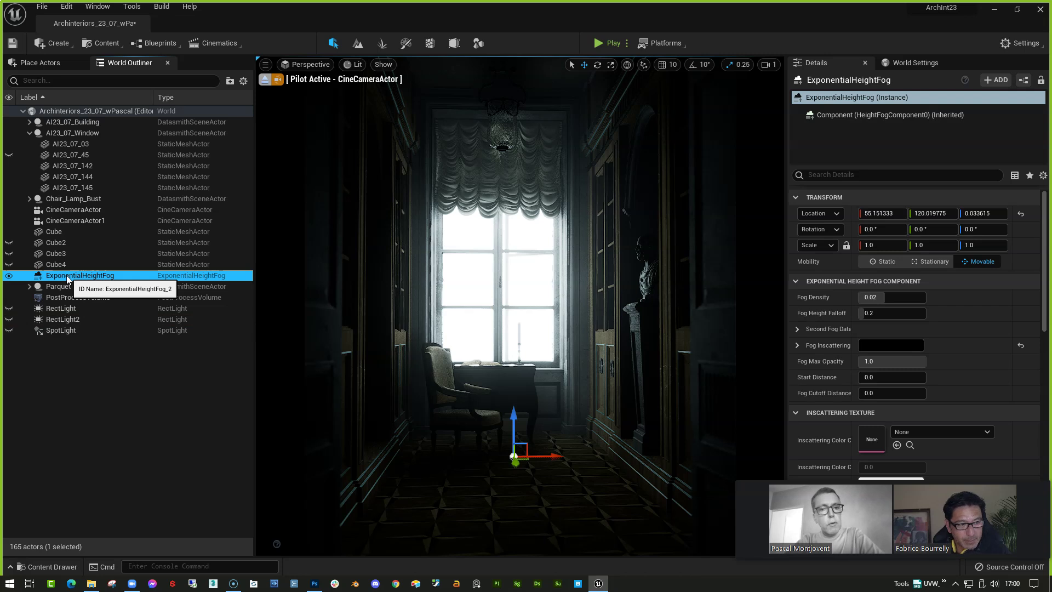
click(10, 277)
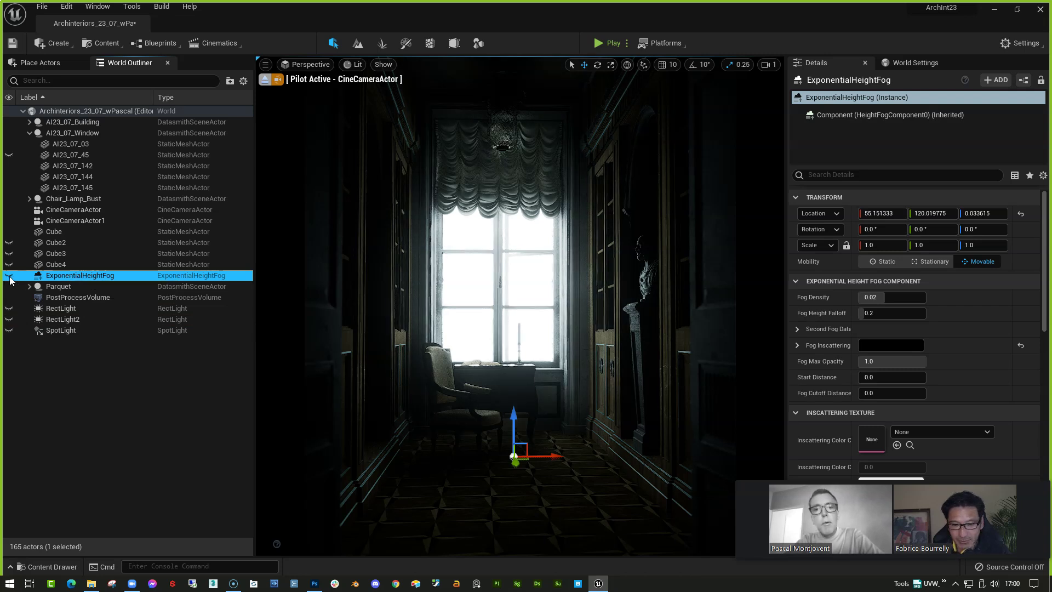
click(9, 278)
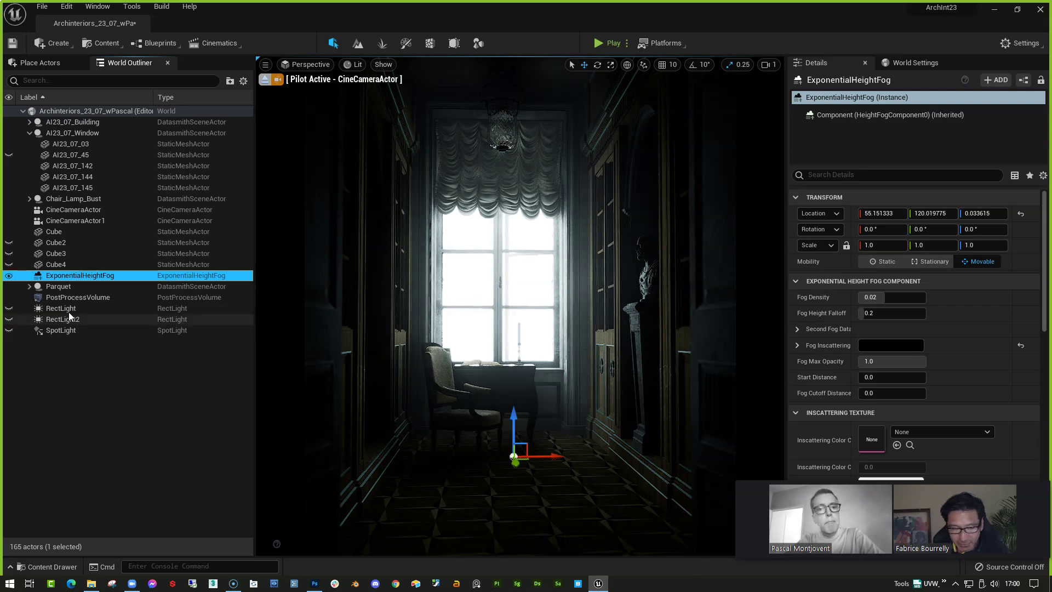
click(9, 277)
Set the bloom intensity of the PostProcessVolume to 0.0
click(69, 300)
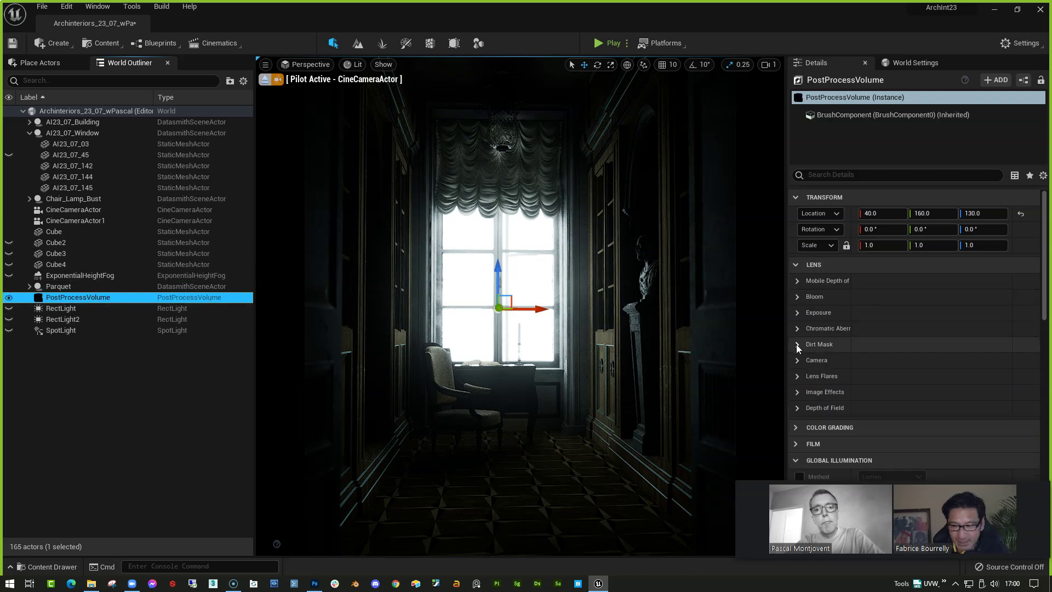
click(797, 298)
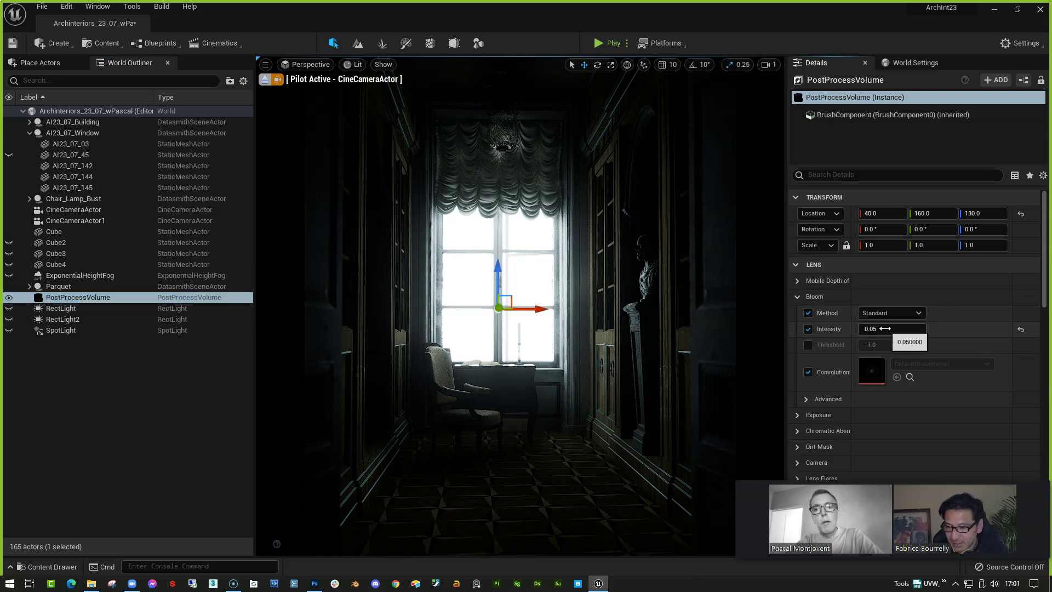
drag(888, 331, 855, 330)
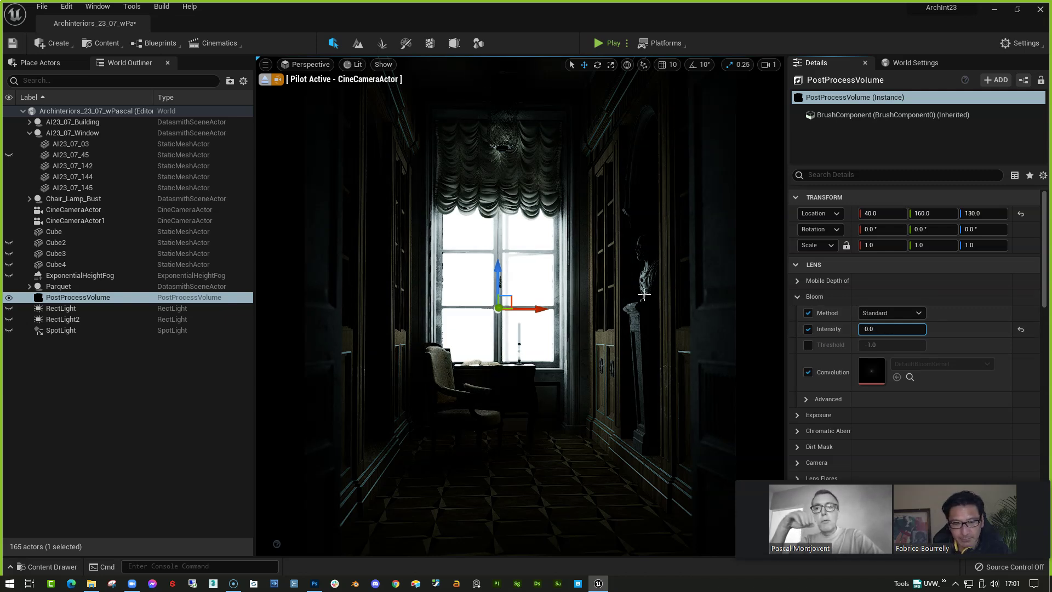
click(159, 435)
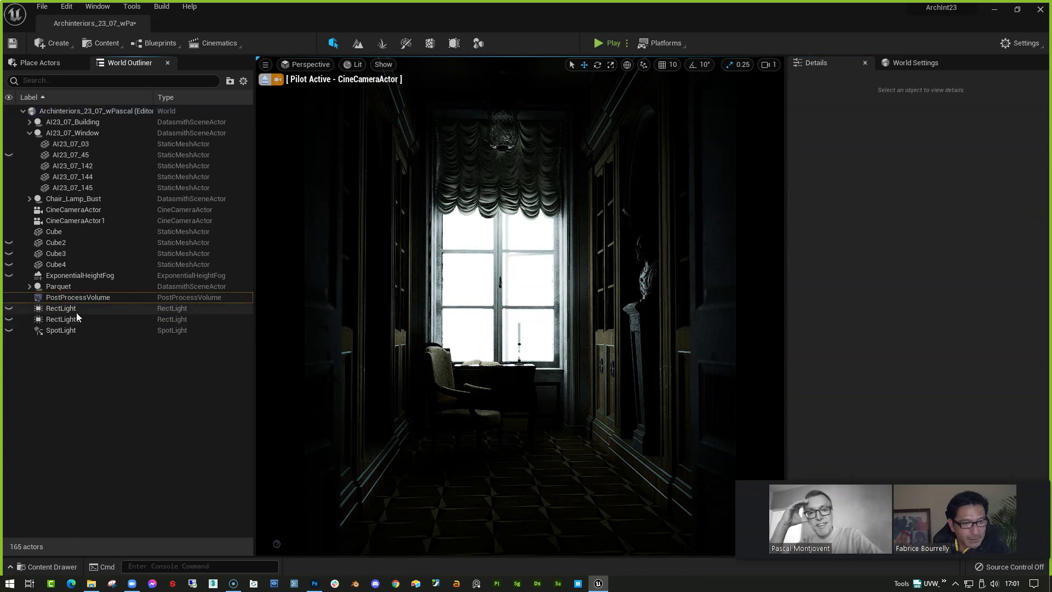
Set the exposure compensation of the PostProcessVolume to 1.0
click(78, 297)
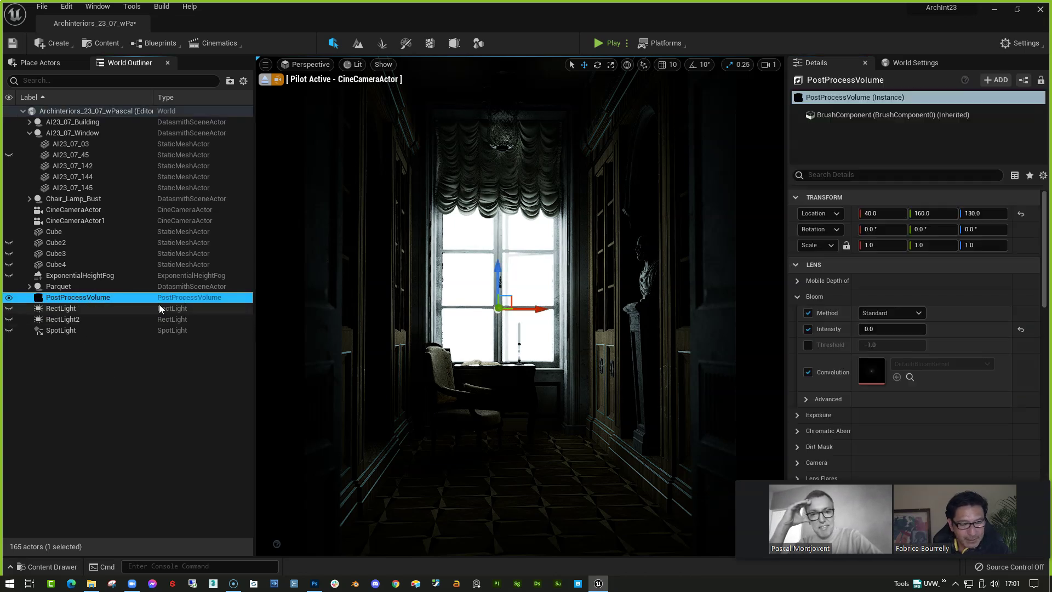
click(798, 415)
drag(877, 447, 921, 448)
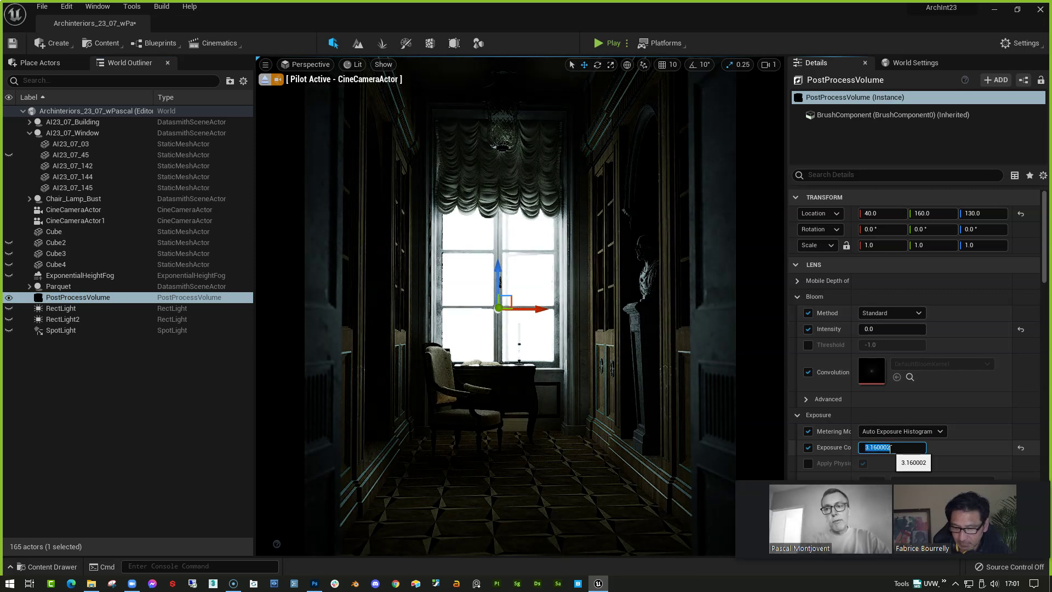
text(1)
key(Return)
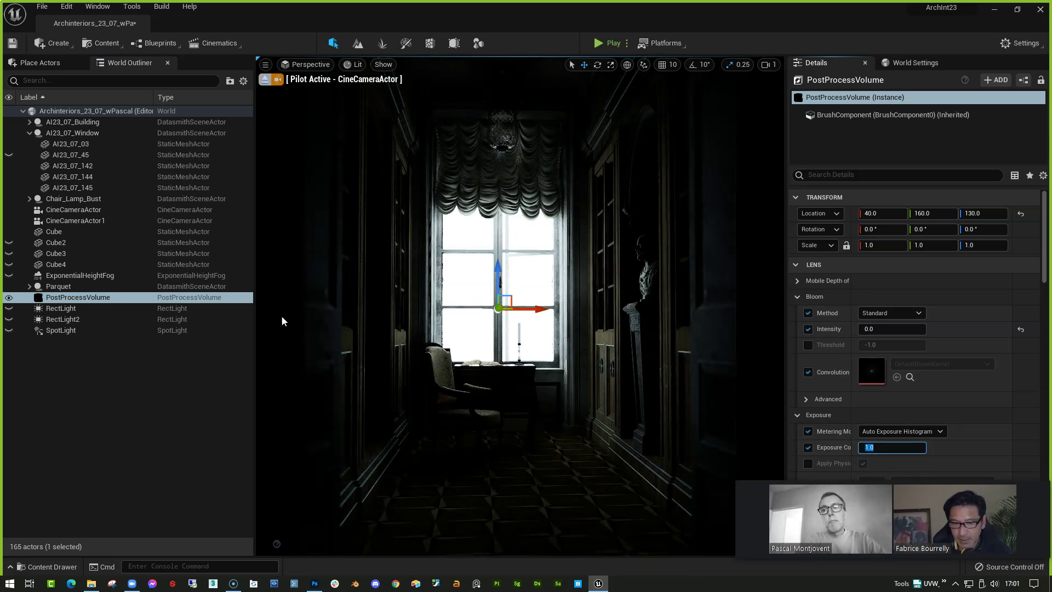
Select Cube and list the basic shapes available for placement in the level
click(56, 233)
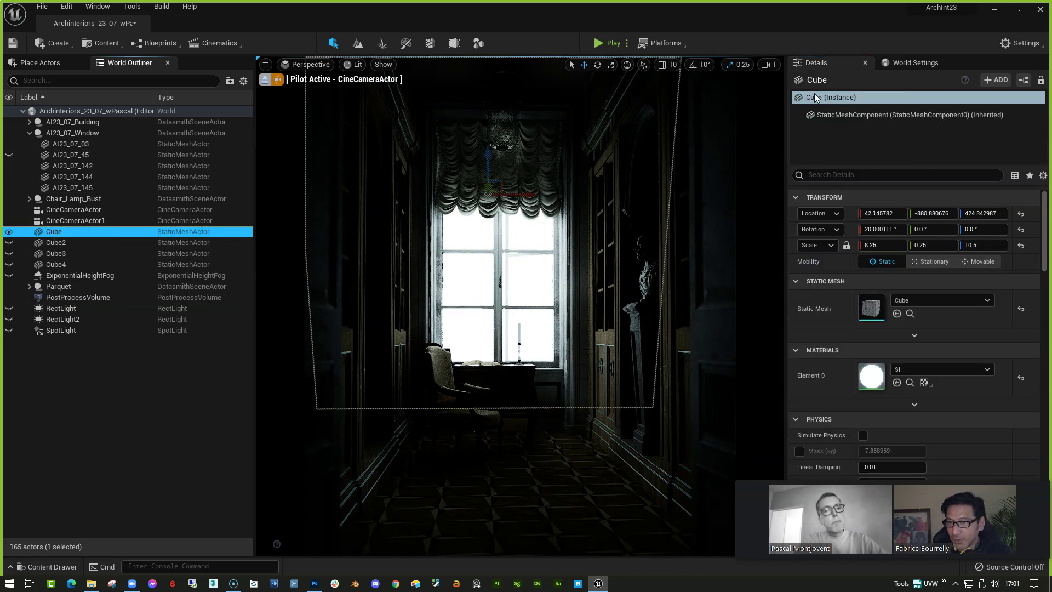
click(40, 62)
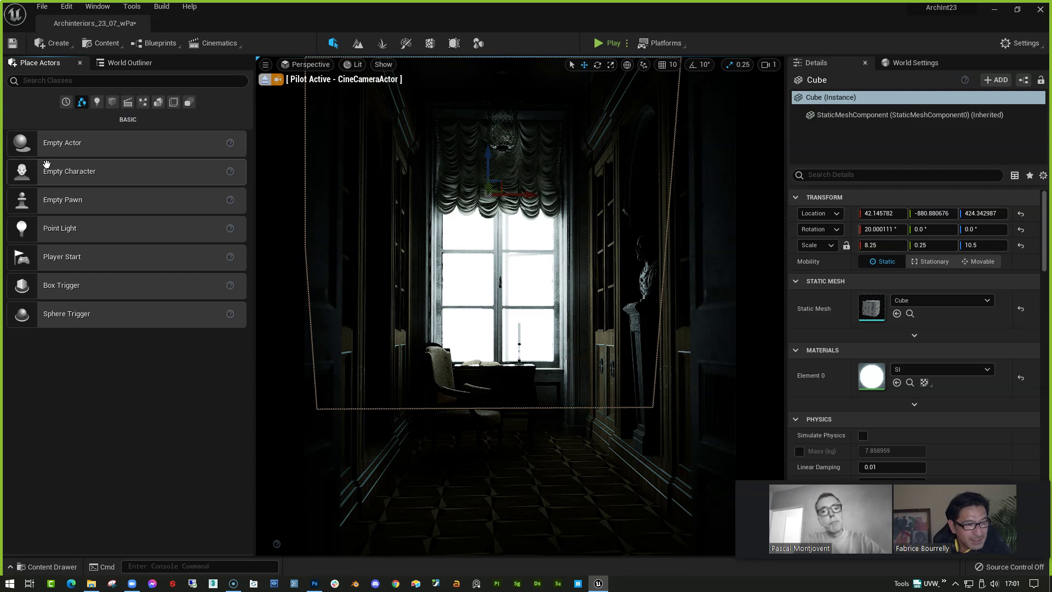
click(112, 102)
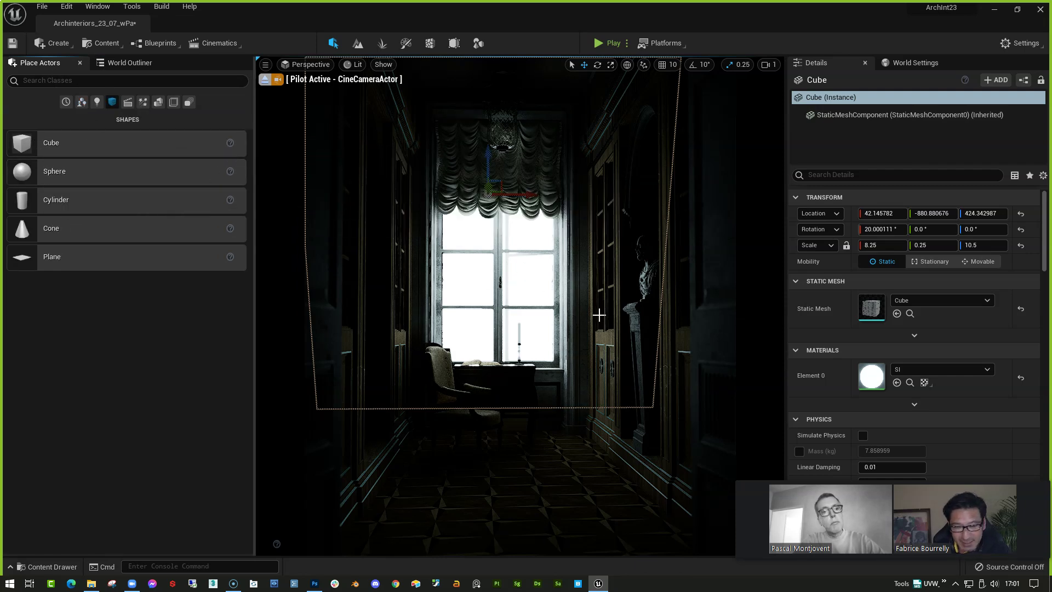
Open Cube's SI material, examine its emissive node network and the SI Amount parameter, and close the material editor
double_click(873, 381)
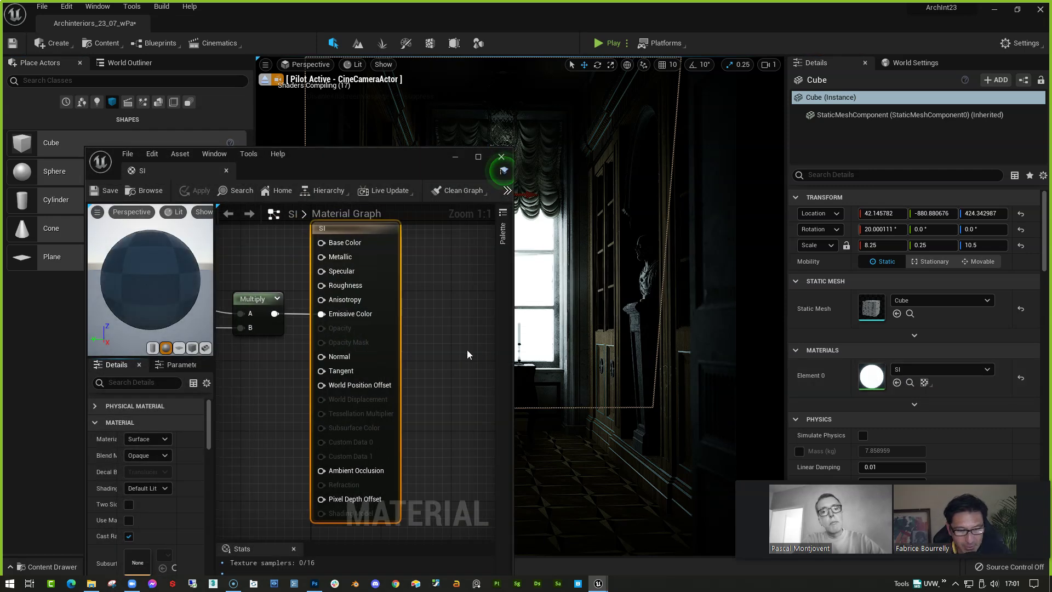
drag(513, 362, 683, 381)
right_drag(553, 366, 634, 382)
scroll(634, 383, down, 1)
right_drag(453, 383, 494, 376)
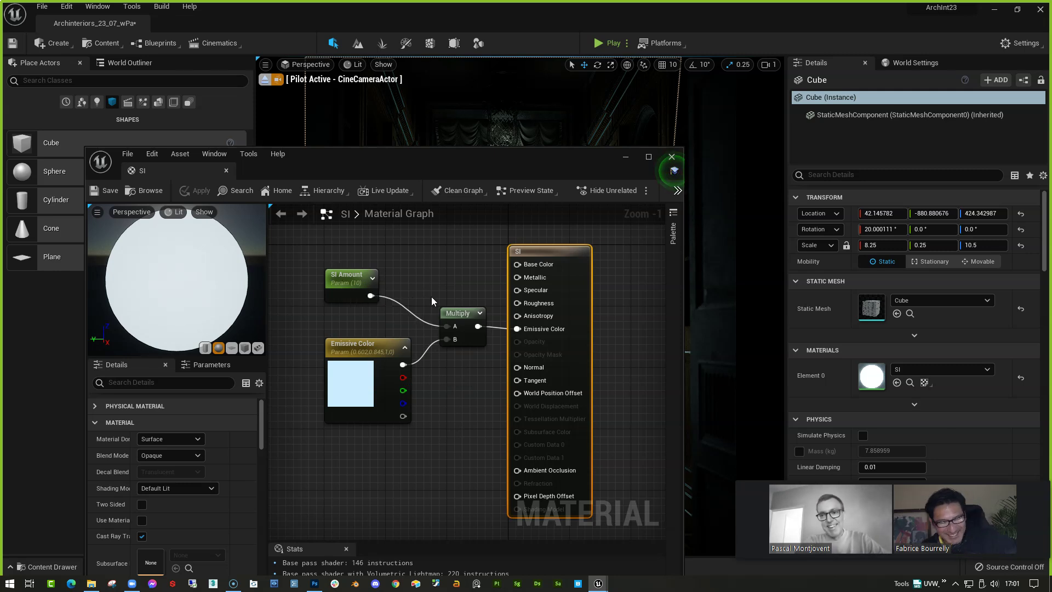
click(353, 288)
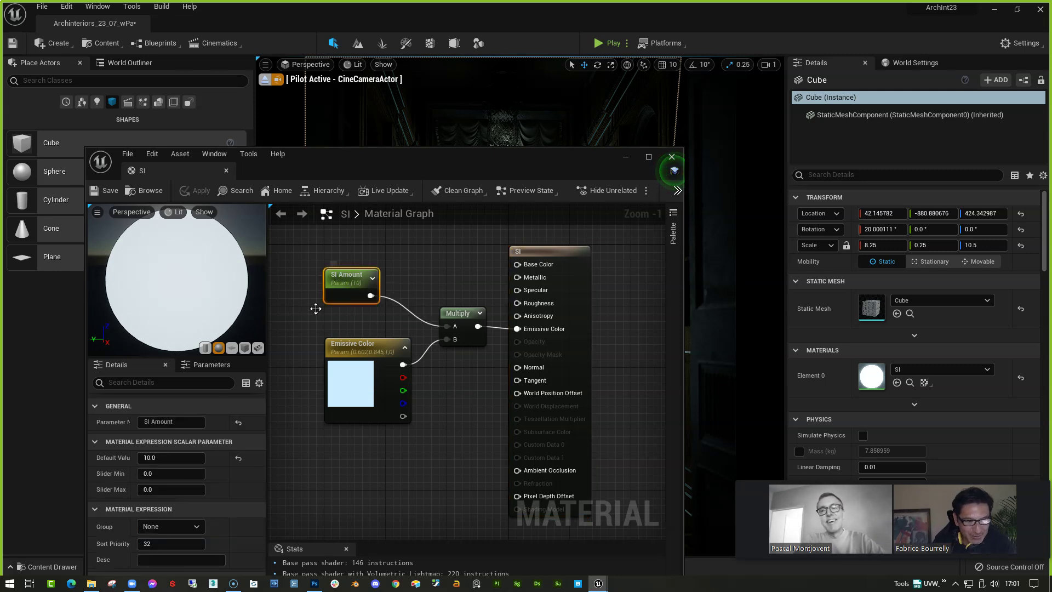
click(463, 452)
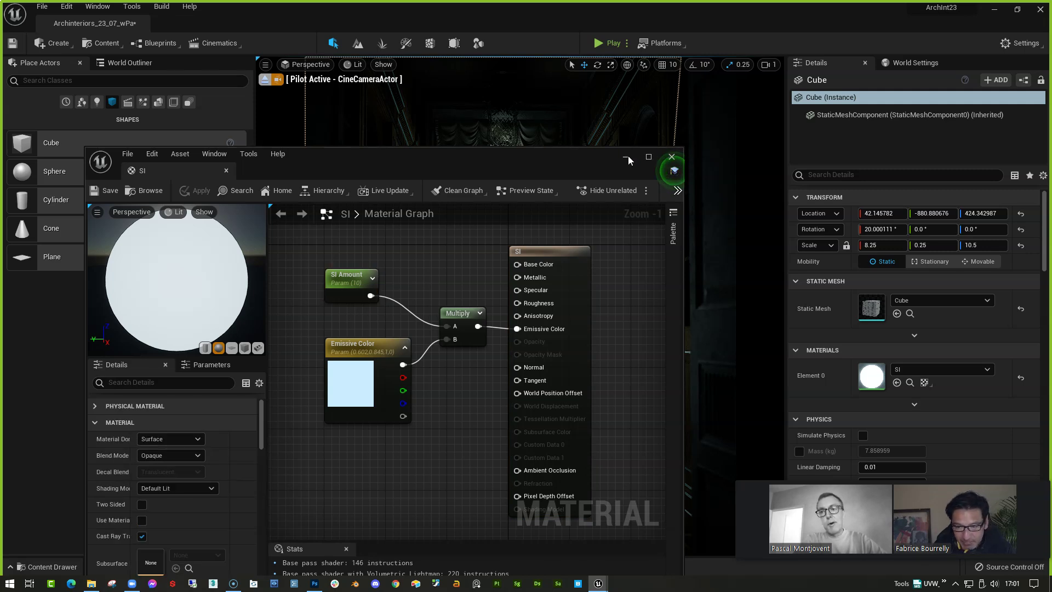
click(671, 157)
click(384, 64)
click(355, 64)
click(357, 65)
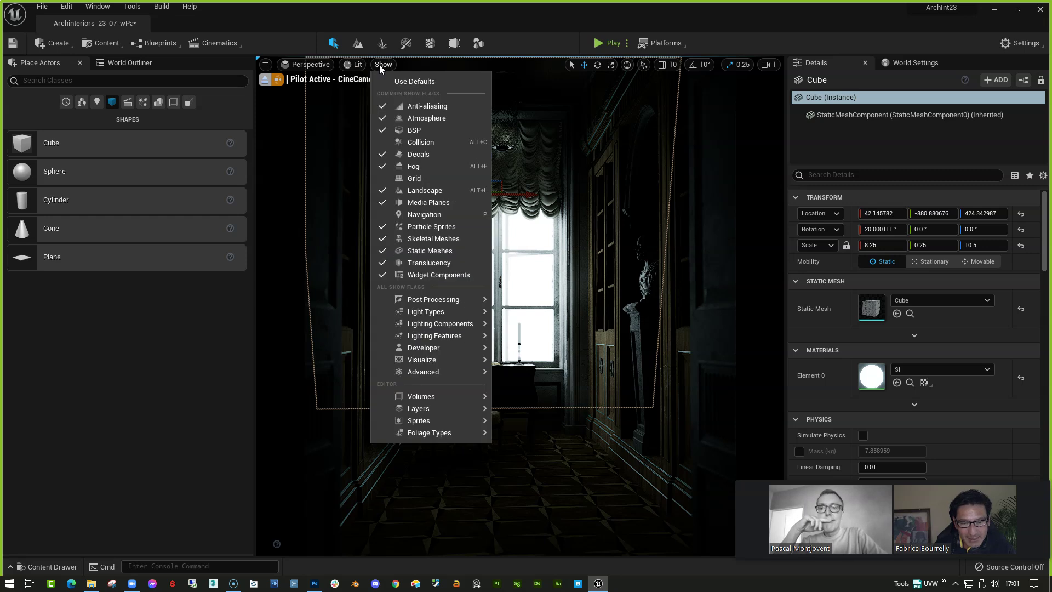
click(208, 373)
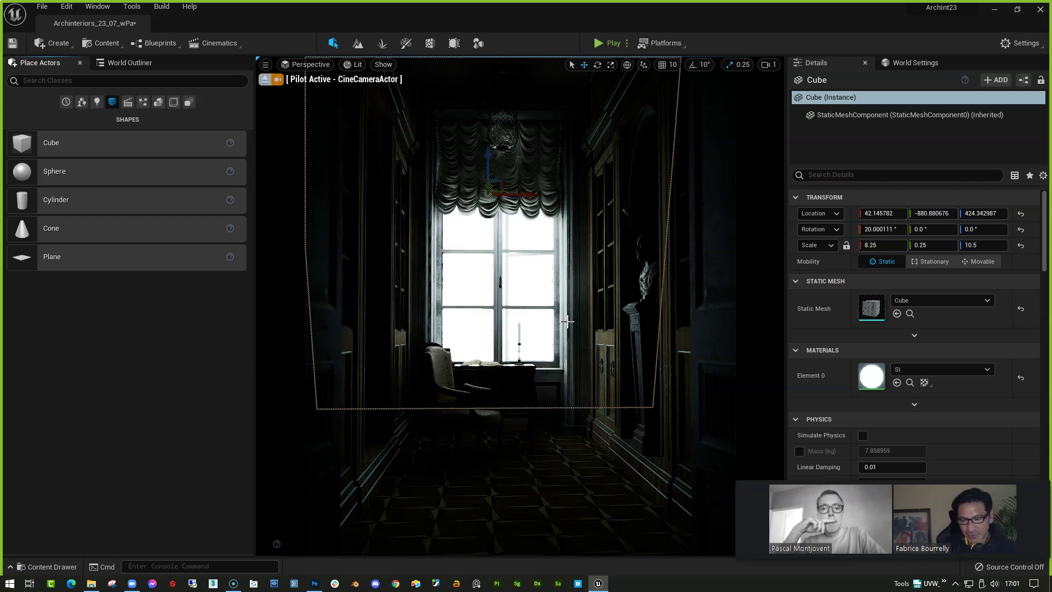
key(Escape)
Return to the World Outliner and review the bloom and exposure settings of the PostProcessVolume
click(130, 62)
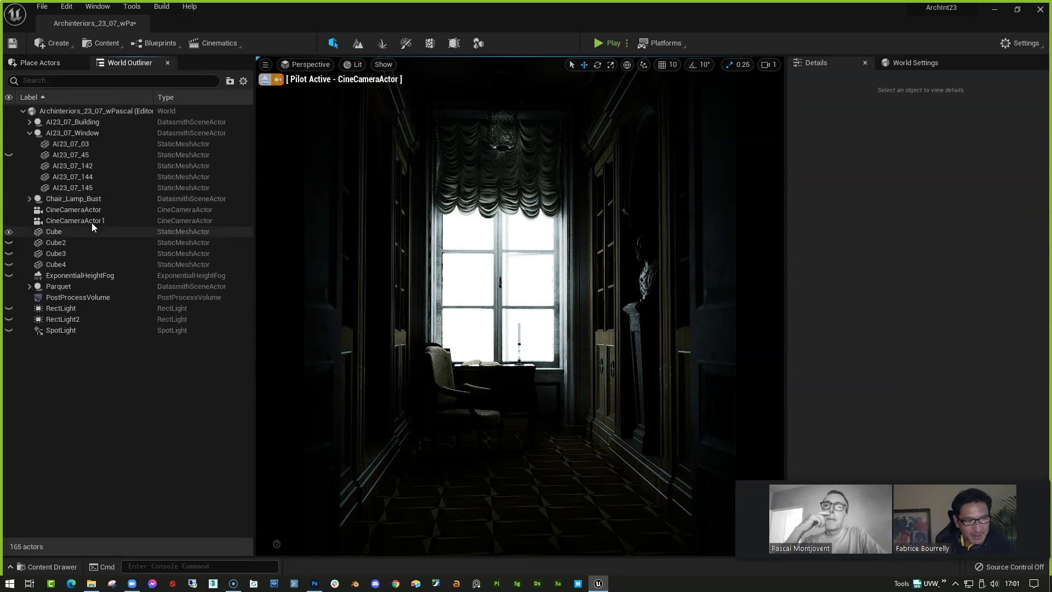
click(78, 297)
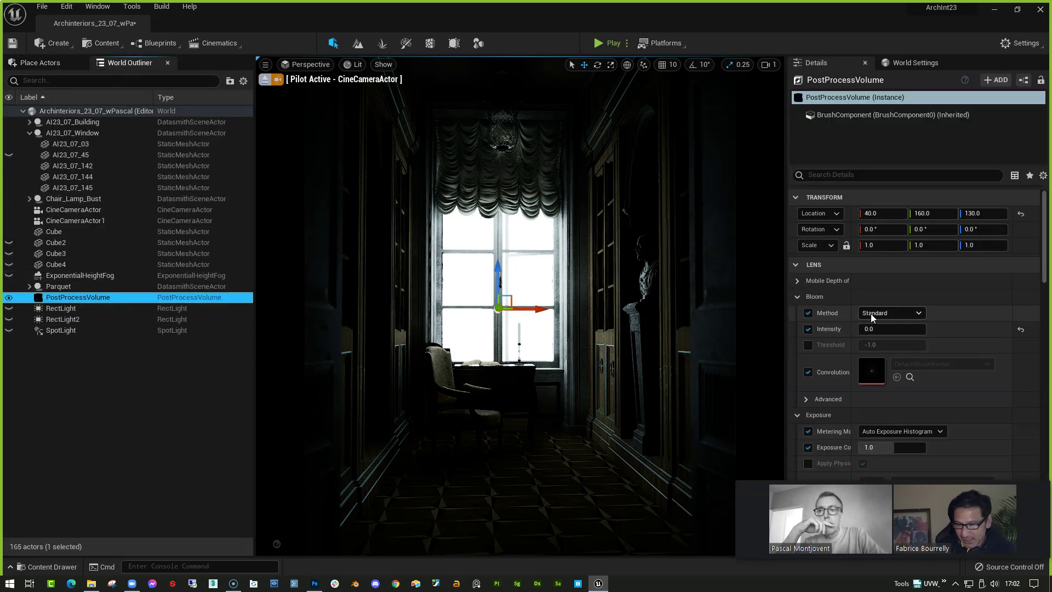
scroll(919, 432, down, 3)
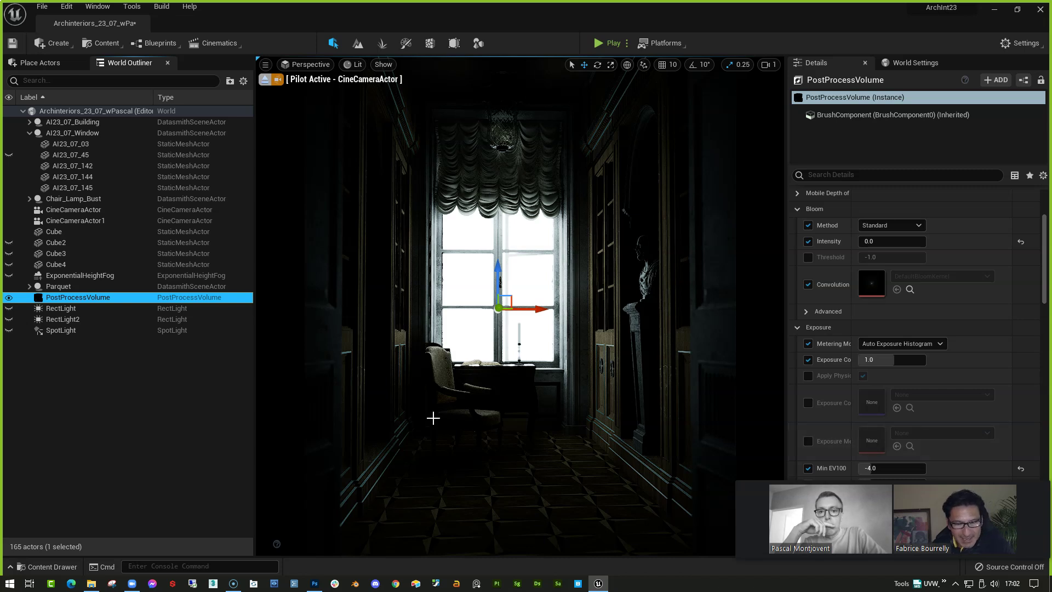
click(160, 430)
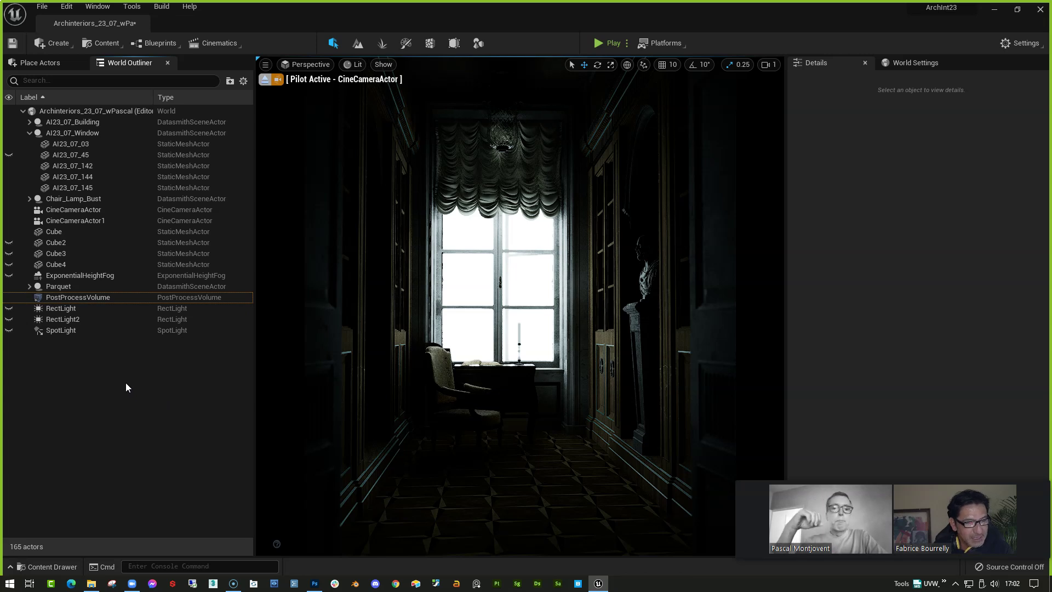
Turn SpotLight back on and inspect its light settings
click(10, 331)
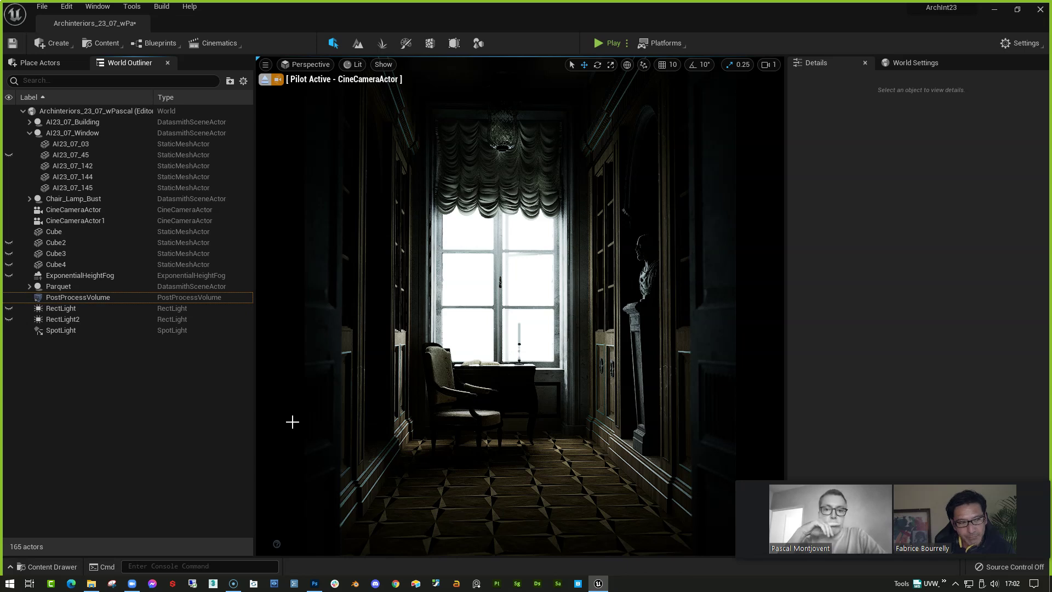
click(65, 330)
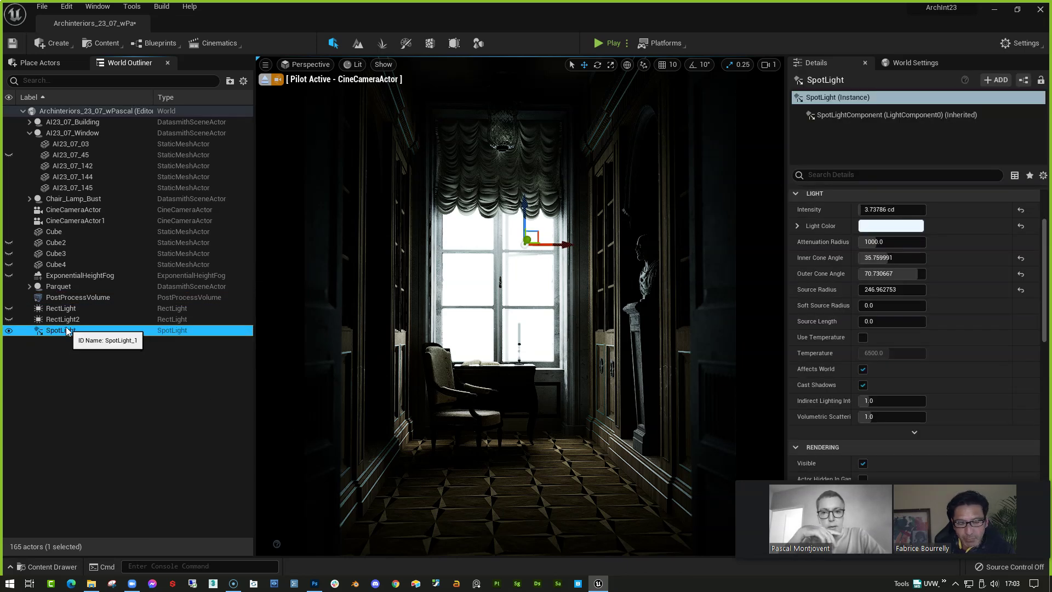
click(367, 313)
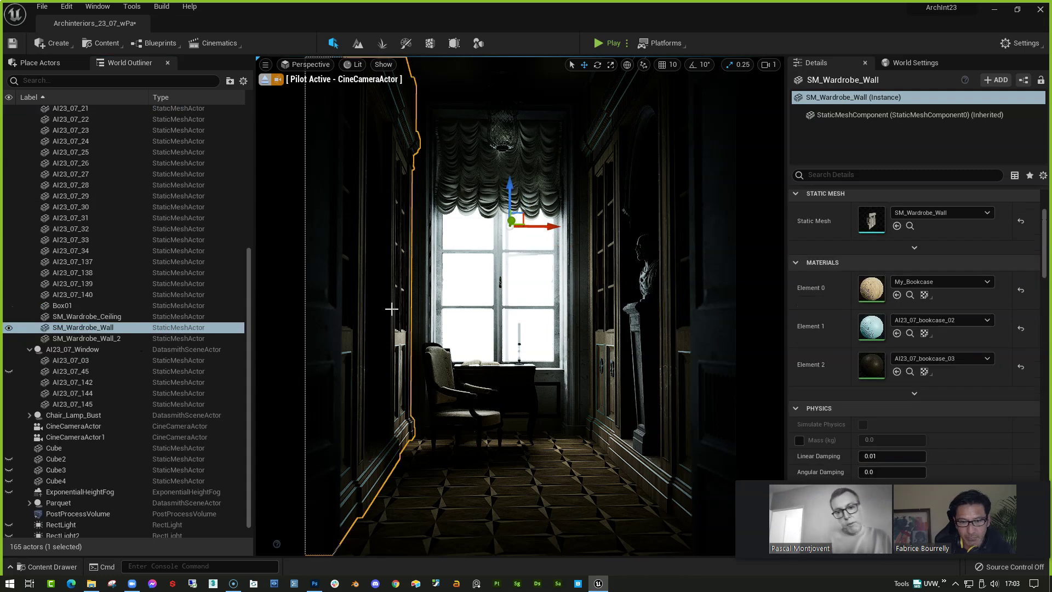
Collapse the AI23_07_Building group, select SpotLight, and compare the corridor with it off and on in the Detail Lighting view mode
drag(251, 333, 250, 187)
click(28, 123)
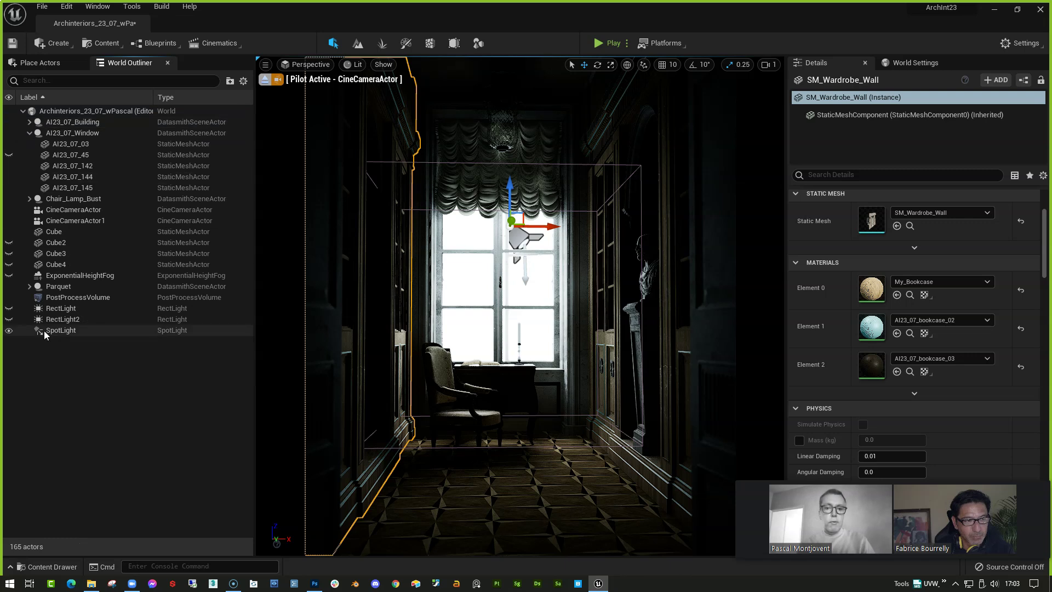
click(62, 331)
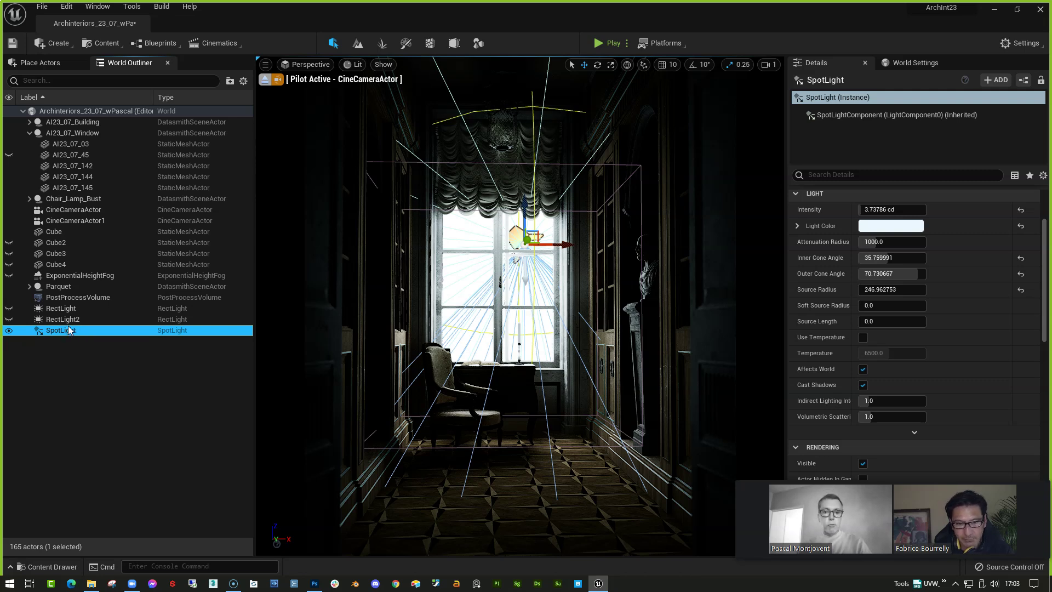
click(353, 64)
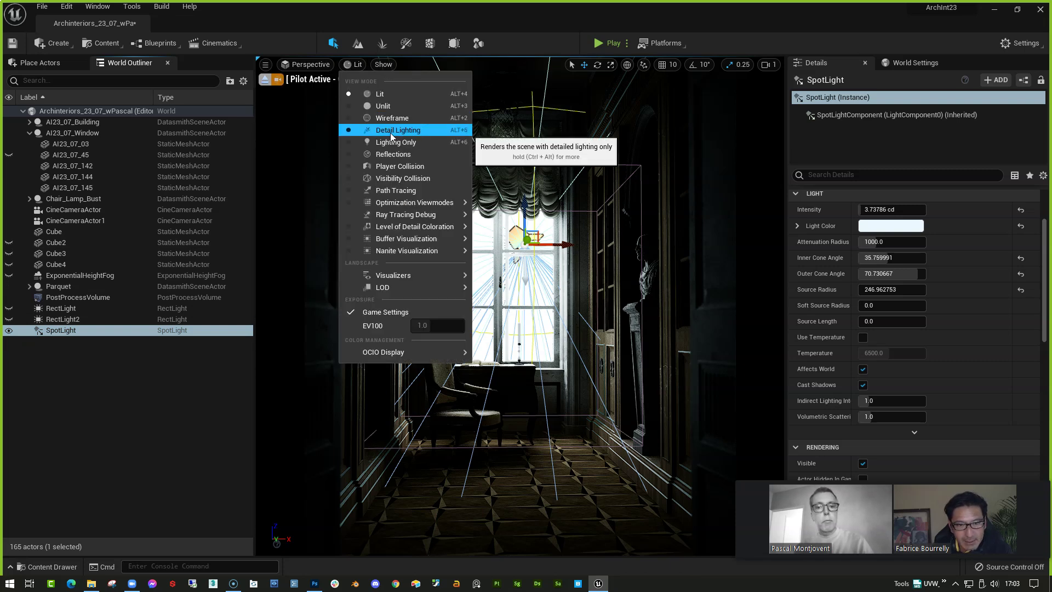
click(397, 130)
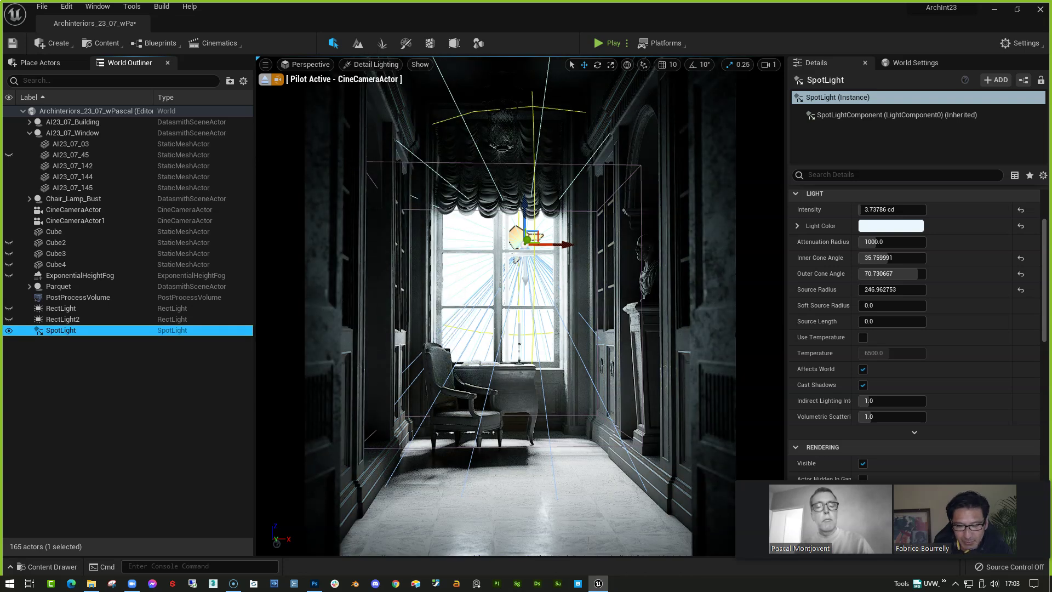
click(8, 331)
click(8, 330)
click(9, 331)
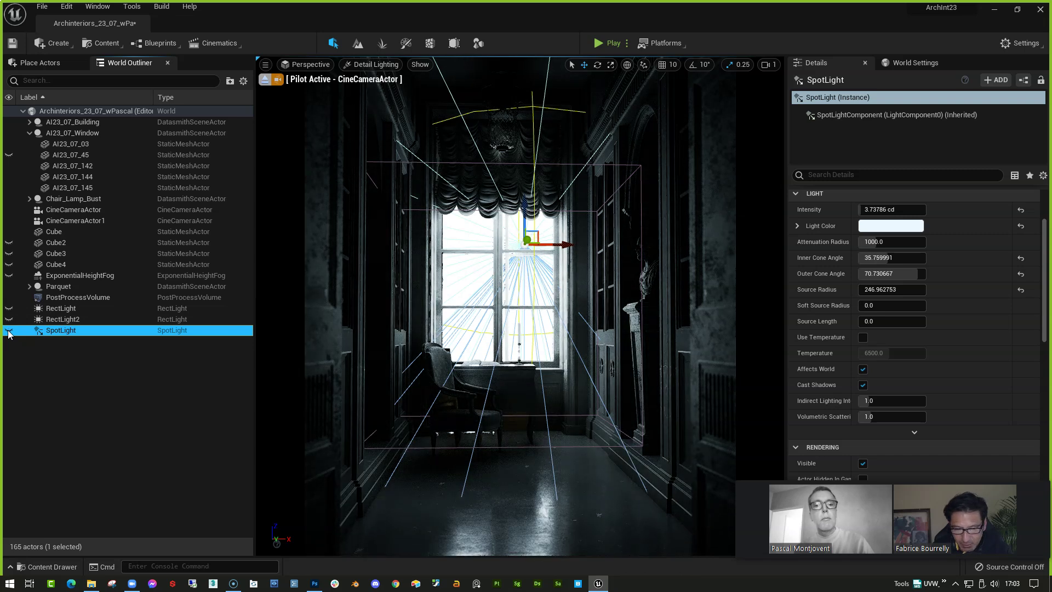
click(9, 330)
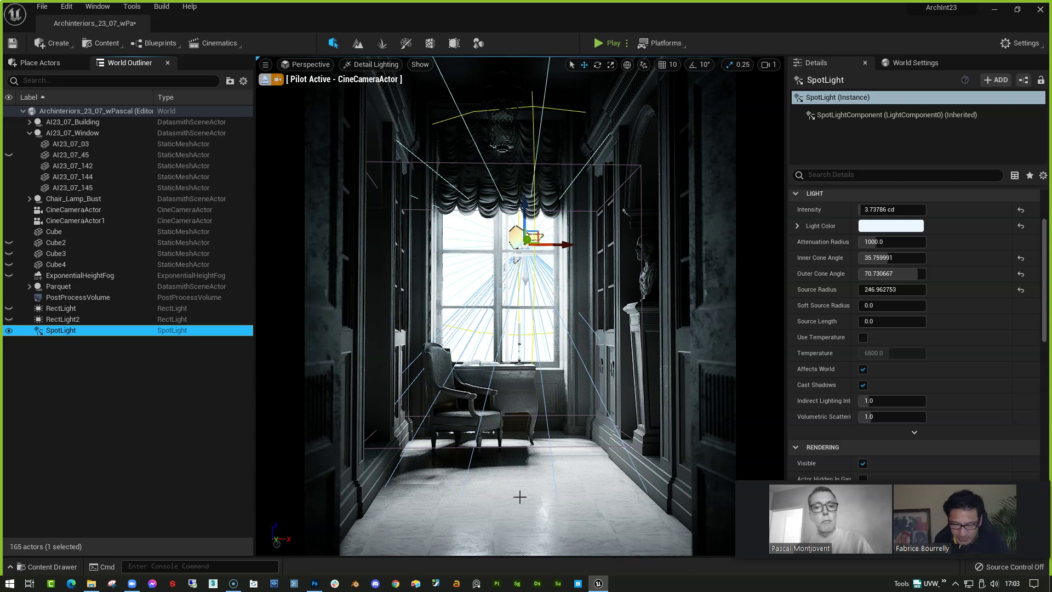
Compare the Lighting Only view mode with Detail Lighting, and return the viewport to Lit
click(370, 64)
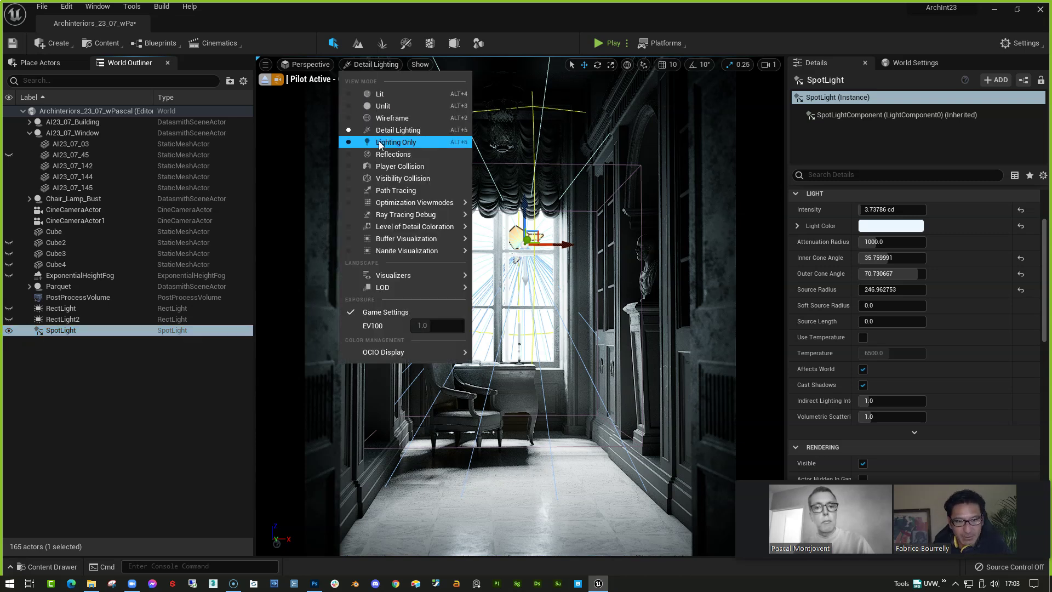
click(378, 142)
click(380, 65)
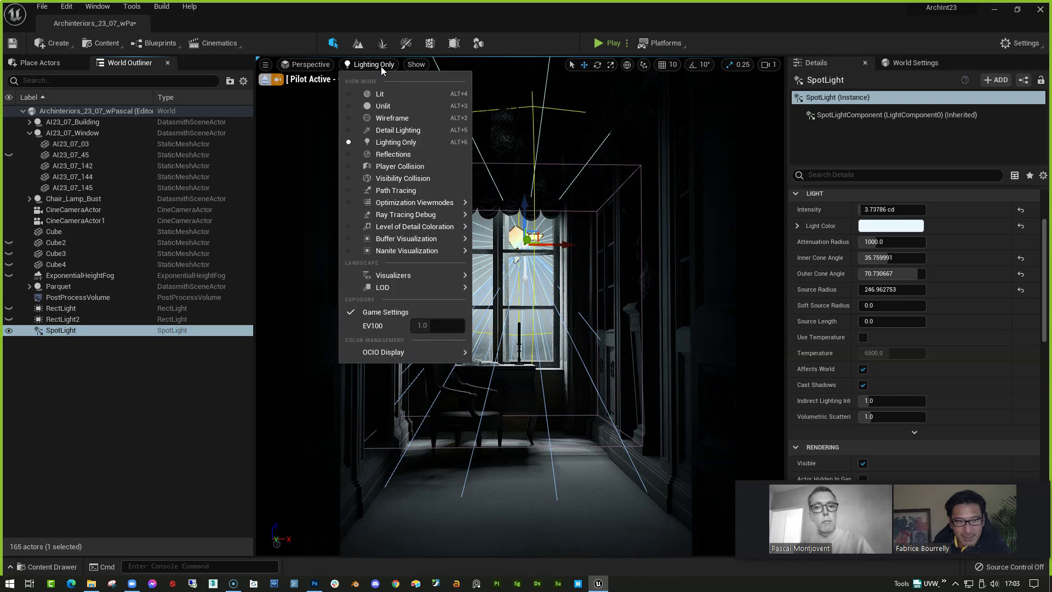
click(384, 141)
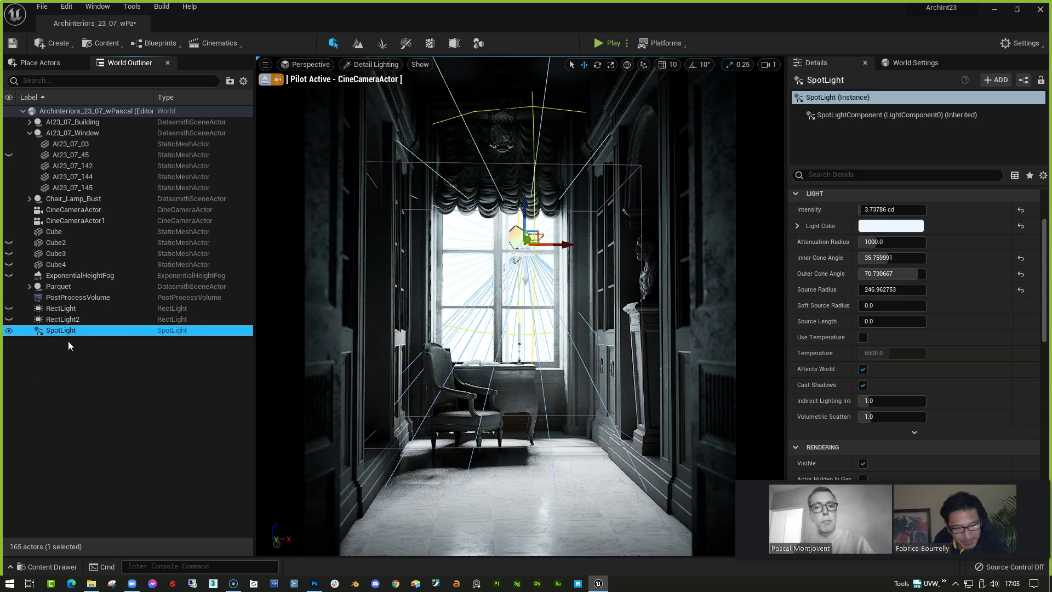
click(368, 66)
click(370, 86)
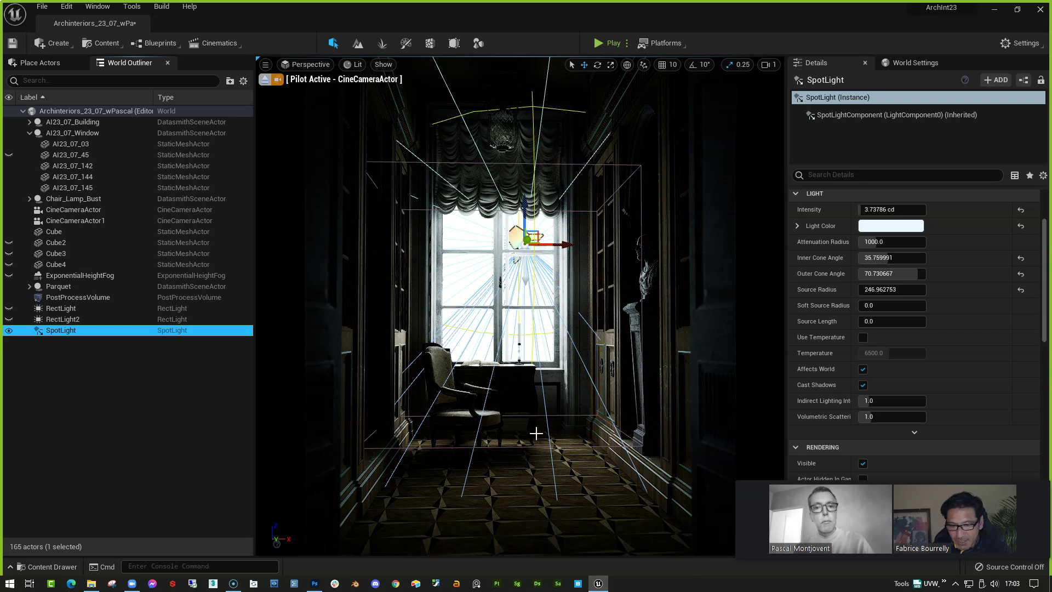
Reduce SpotLight's source radius to about 29
mouse_move(527, 210)
mouse_down()
mouse_move(529, 186)
mouse_move(527, 213)
mouse_up()
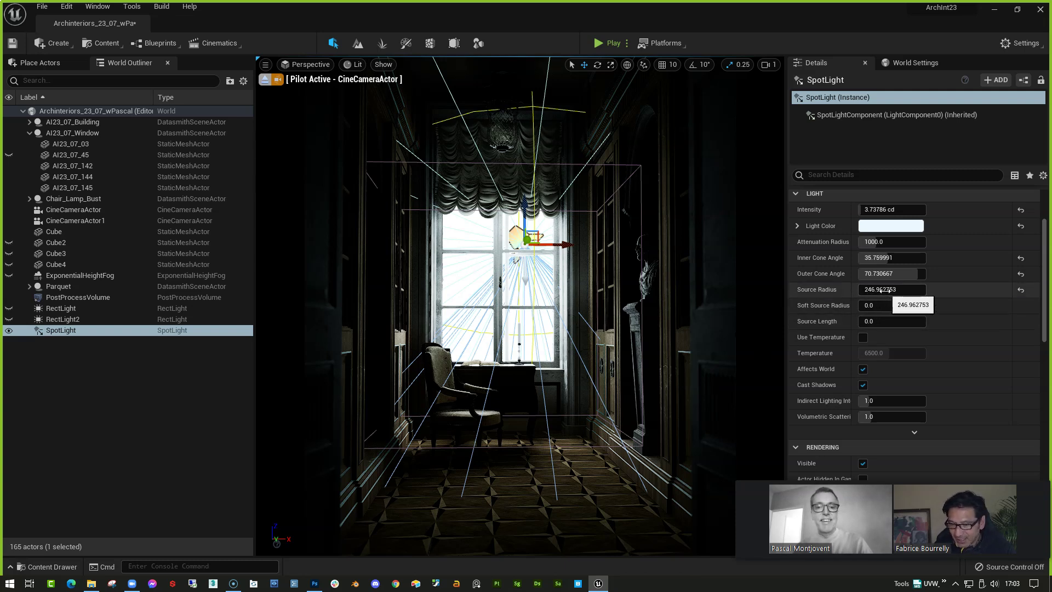
drag(878, 289, 837, 291)
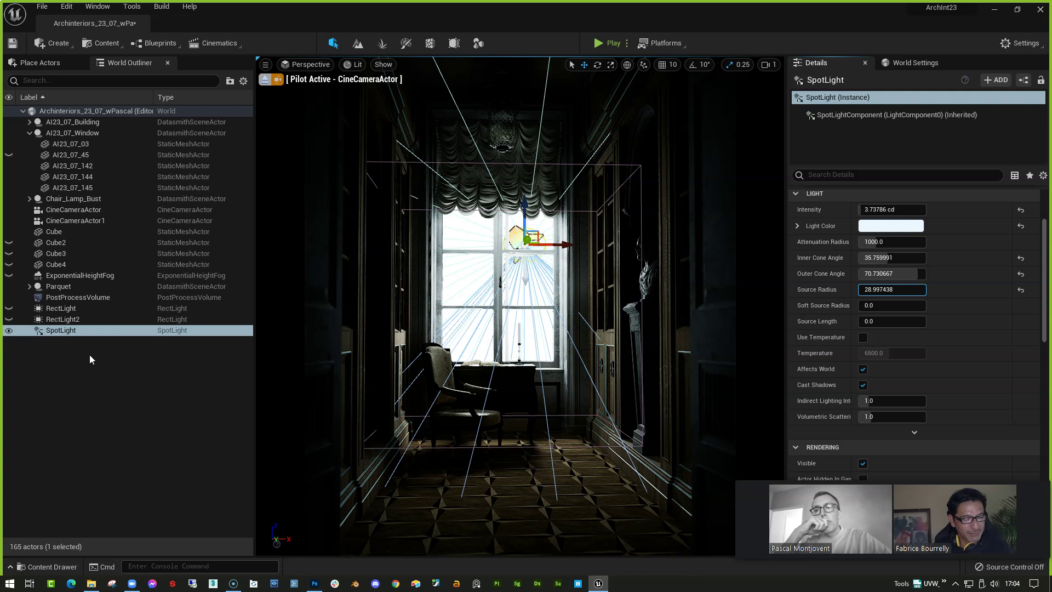
Turn RectLight on, select it, and examine its effect on the parquet floor up close
click(9, 309)
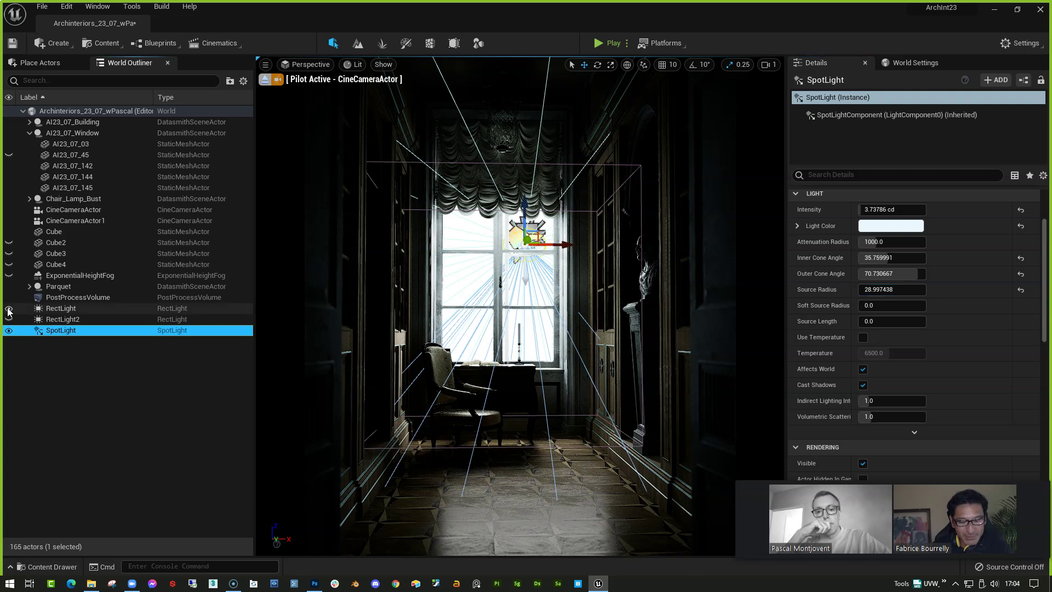
click(71, 309)
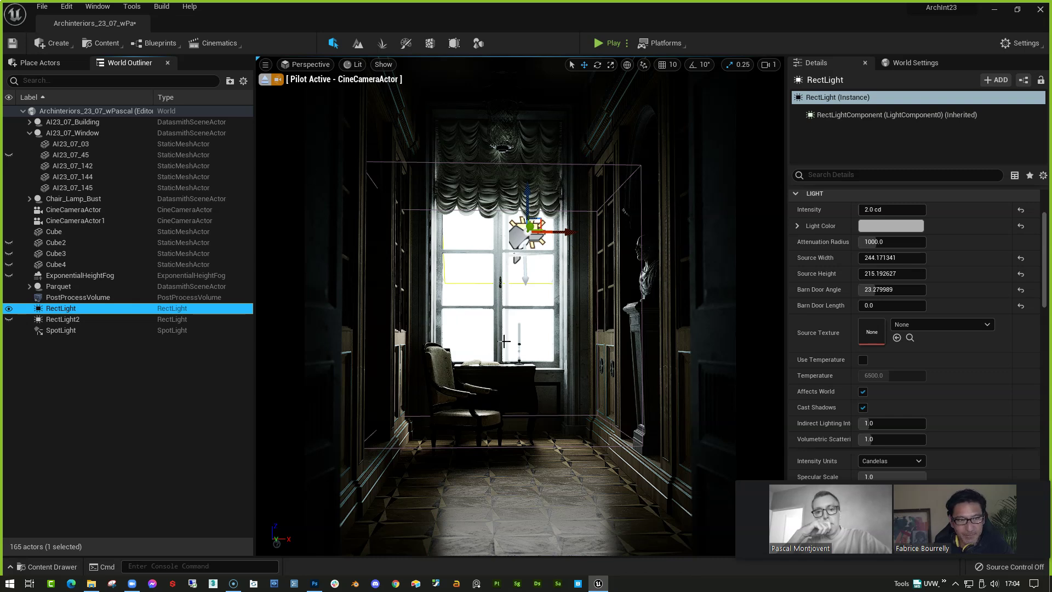
mouse_move(505, 341)
right_down()
mouse_move(521, 402)
mouse_move(510, 329)
right_up()
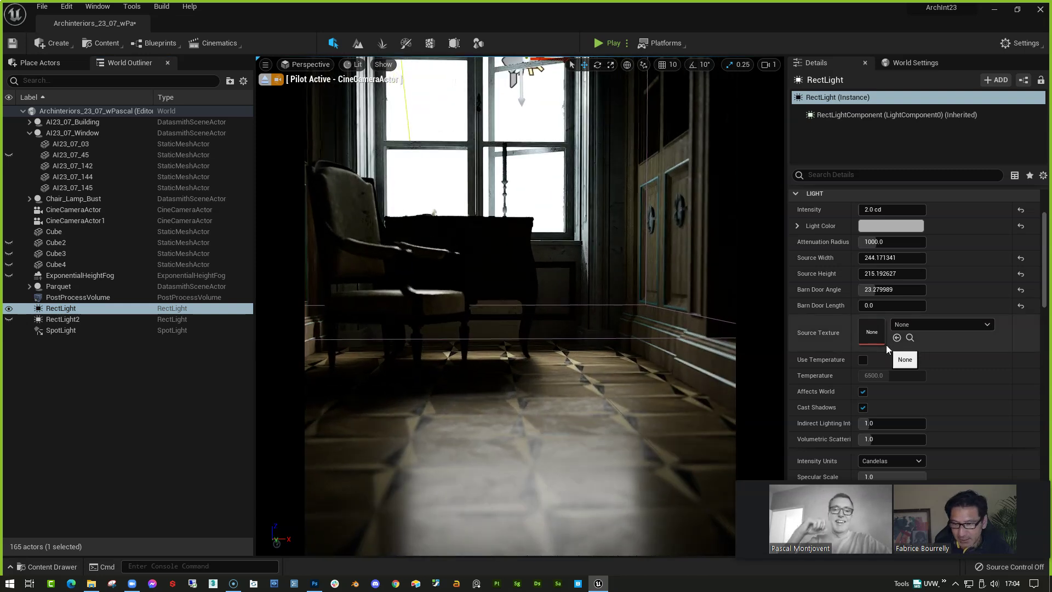
Focus CineCameraActor on the nearby parquet at about 128 cm and raise its aperture to about 3.9
click(87, 209)
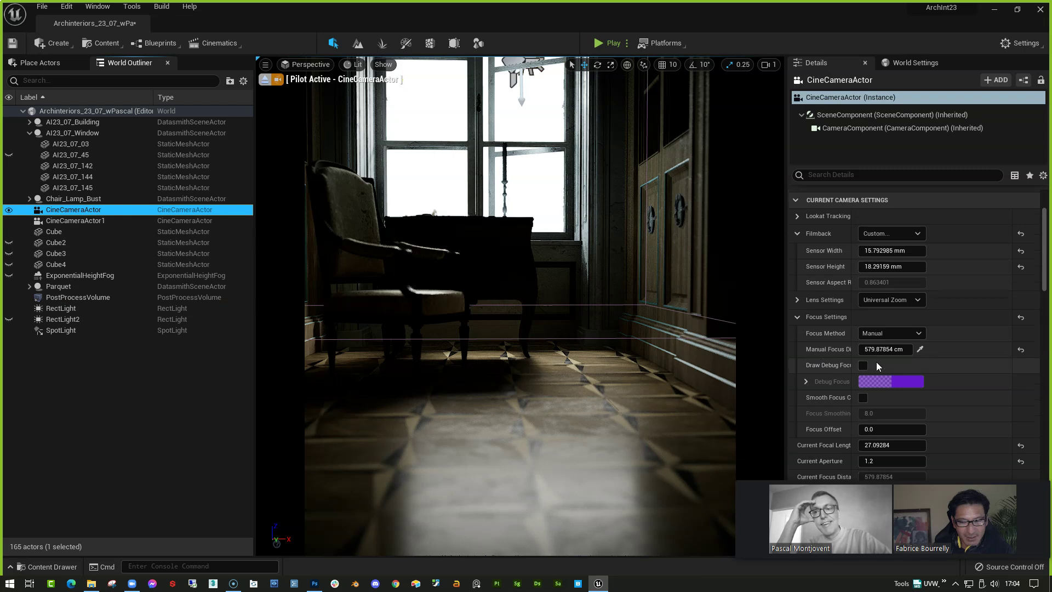
click(920, 349)
click(571, 440)
middle_drag(570, 440, 561, 469)
drag(880, 350, 849, 349)
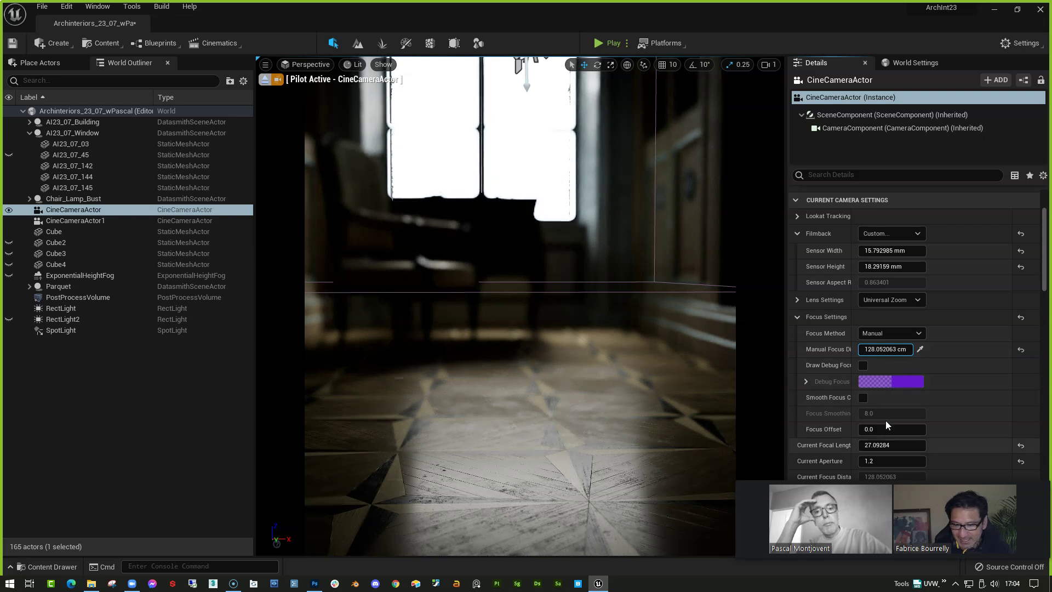
drag(874, 461, 906, 461)
middle_drag(568, 504, 561, 466)
scroll(520, 306, down, 2)
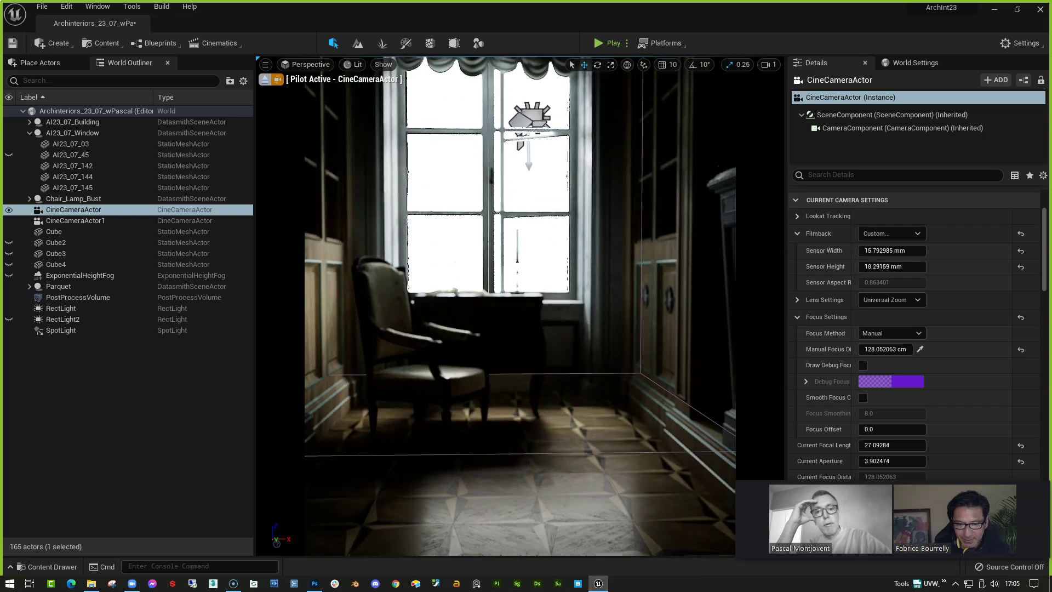
Refocus CineCameraActor by sampling beside the chair and desk, and pull the camera back to frame the whole corridor
click(921, 349)
click(409, 305)
scroll(408, 304, down, 3)
key(s)
right_drag(408, 304, 400, 288)
middle_drag(436, 316, 428, 308)
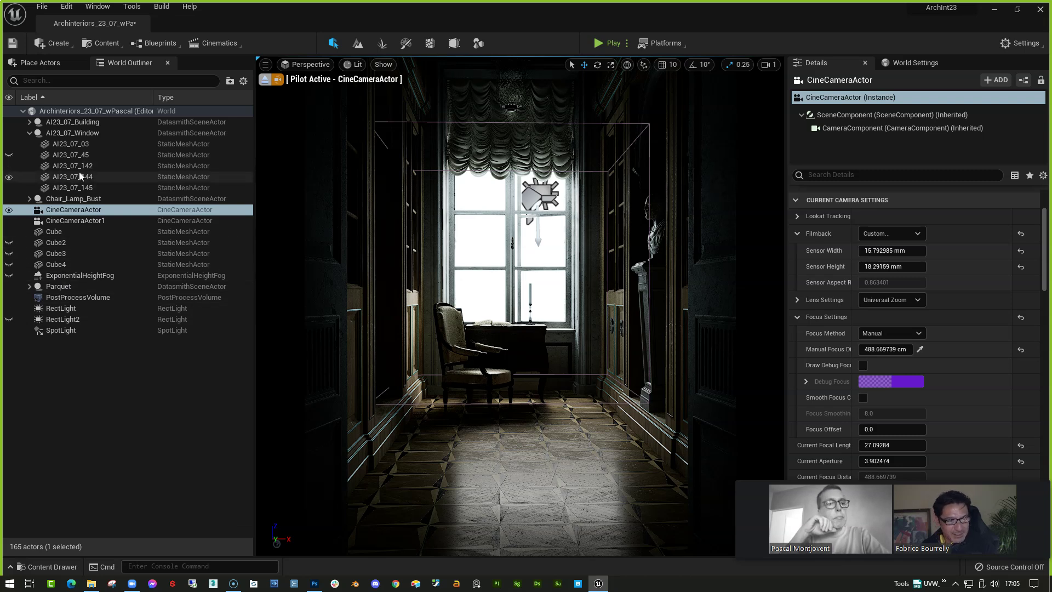
Show the tree backdrop AI23_07_45 and isolate it by turning off Cube, RectLight, RectLight2 and SpotLight
click(9, 155)
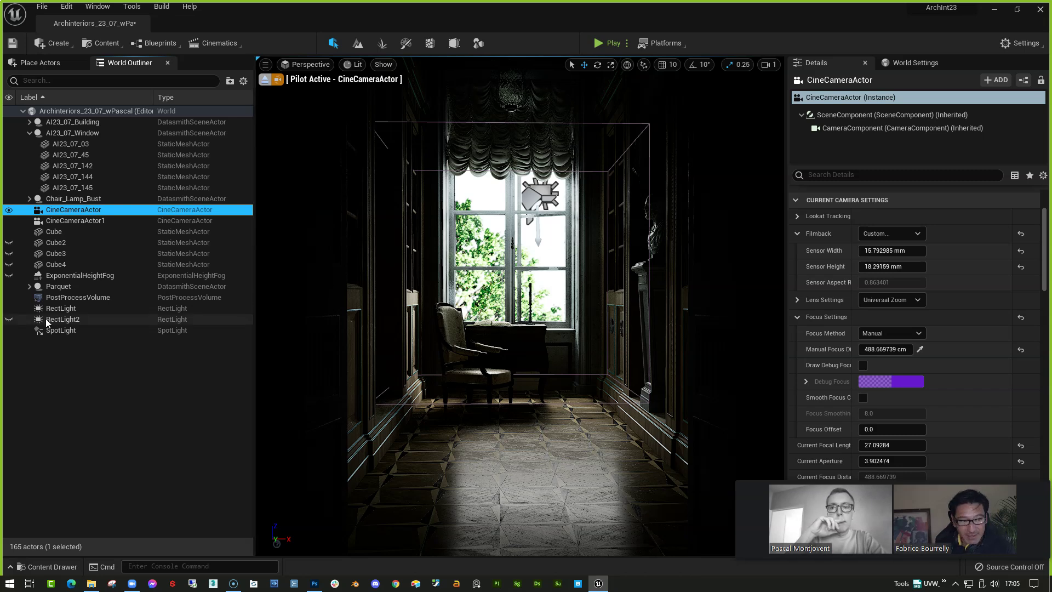
click(9, 320)
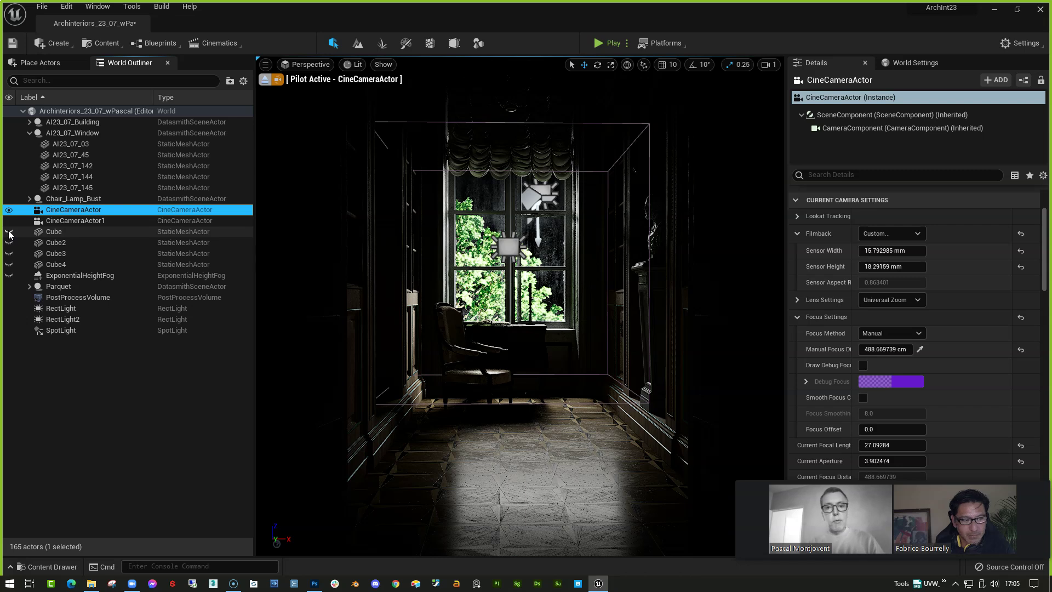
click(9, 308)
click(11, 320)
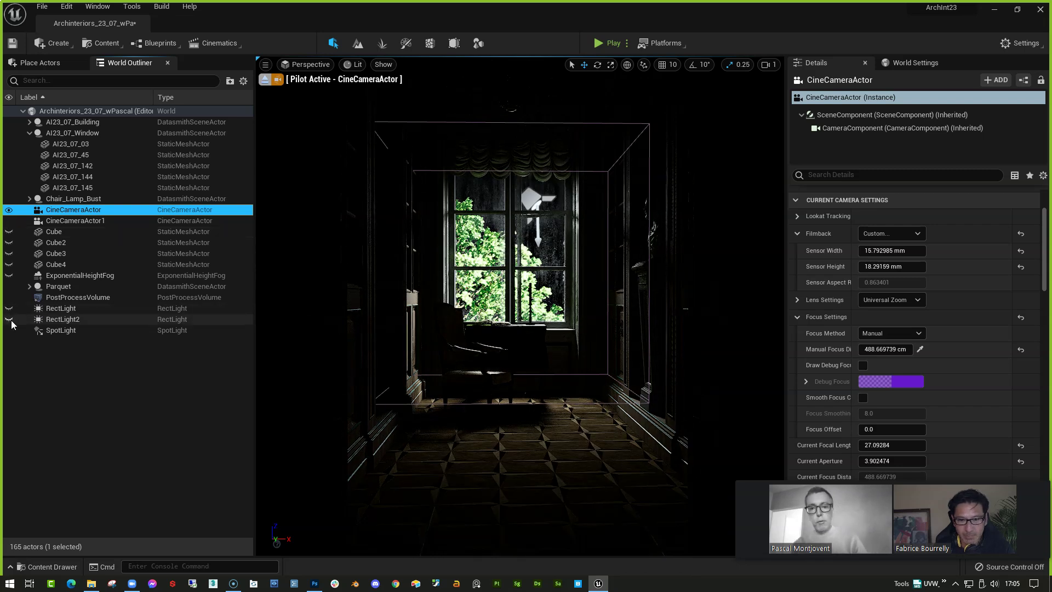
click(10, 330)
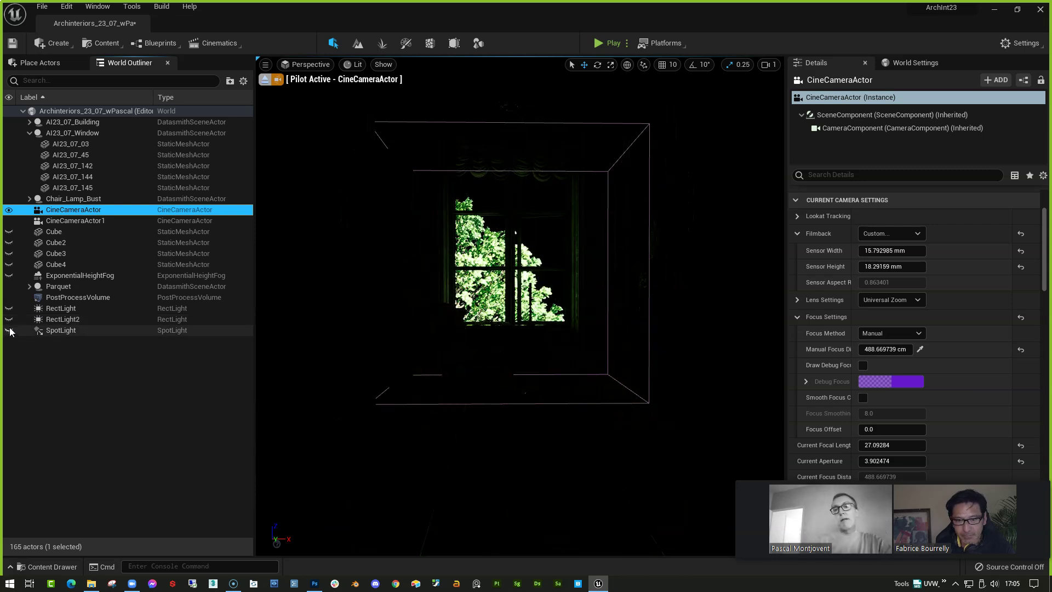
click(9, 155)
click(10, 155)
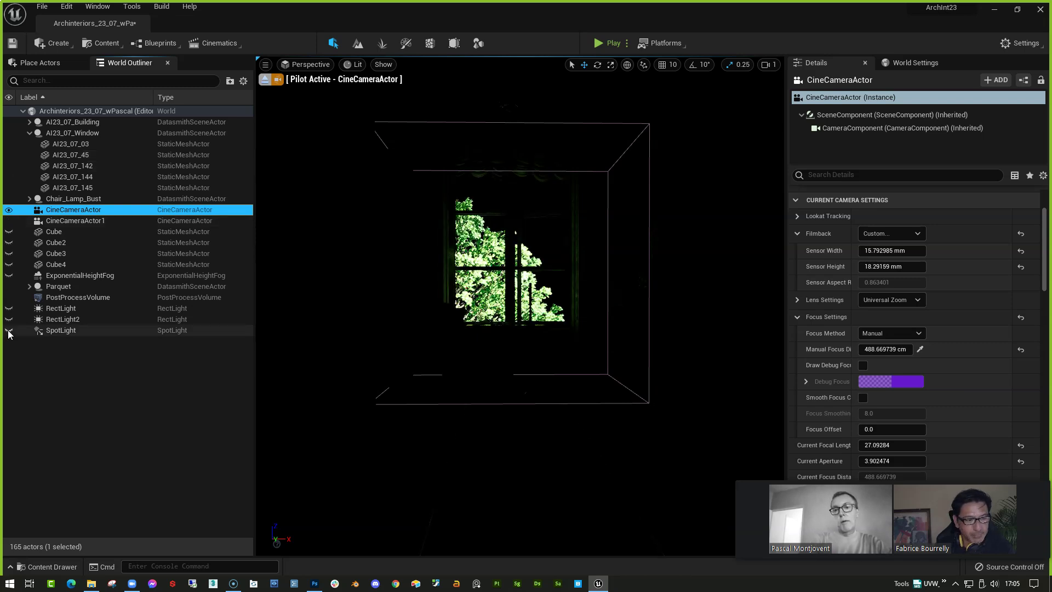
Set the PostProcessVolume's exposure compensation to 1.5
click(78, 297)
click(899, 359)
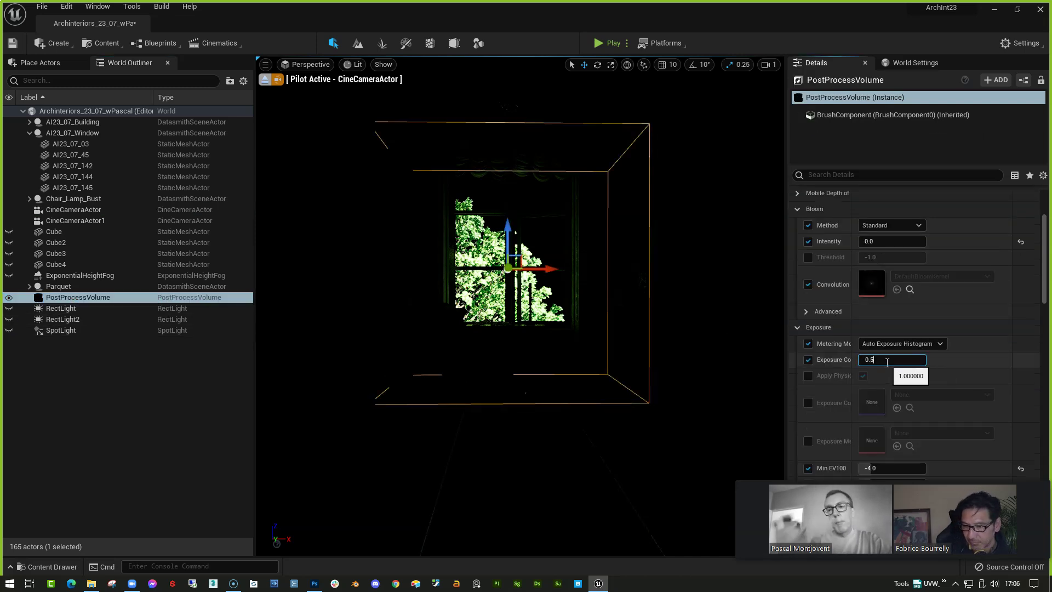
text(1.5)
key(Return)
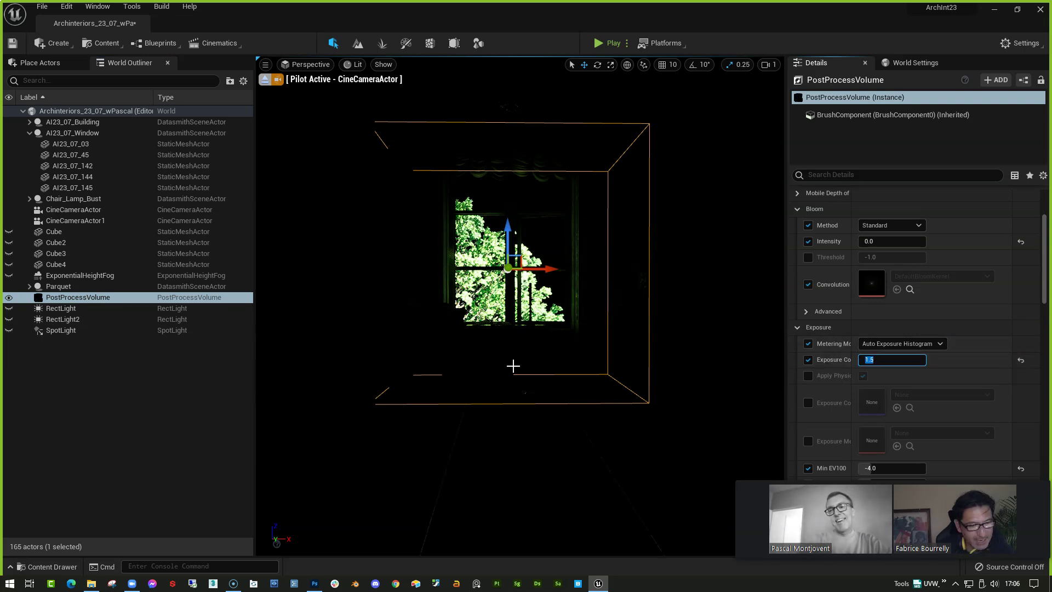
Try an exposure compensation of 5 on the PostProcessVolume, and return it to 1.5
text(5)
key(Return)
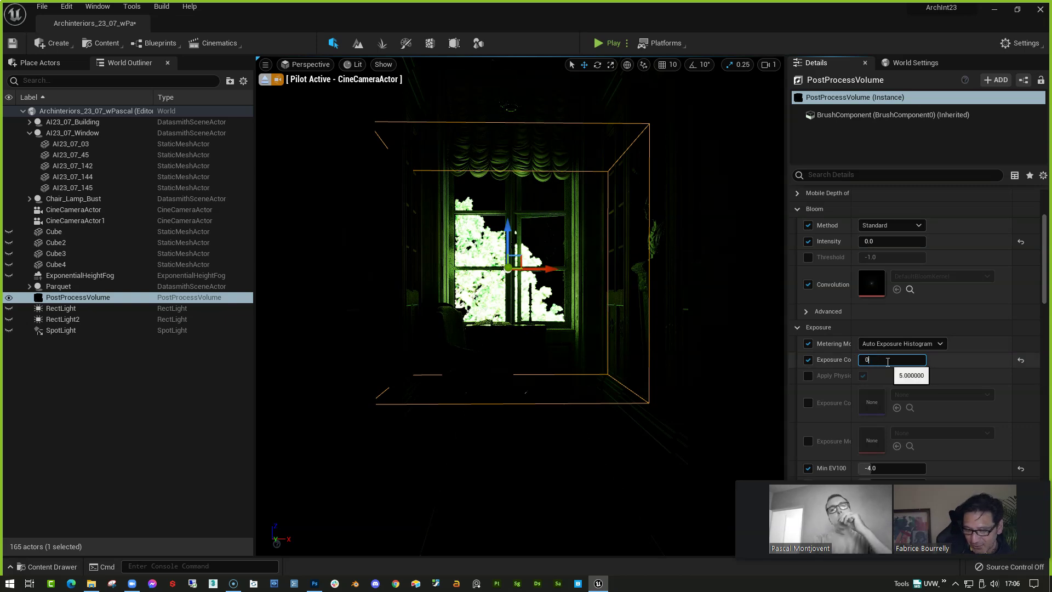
key(BackSpace)
text(1.5)
key(Return)
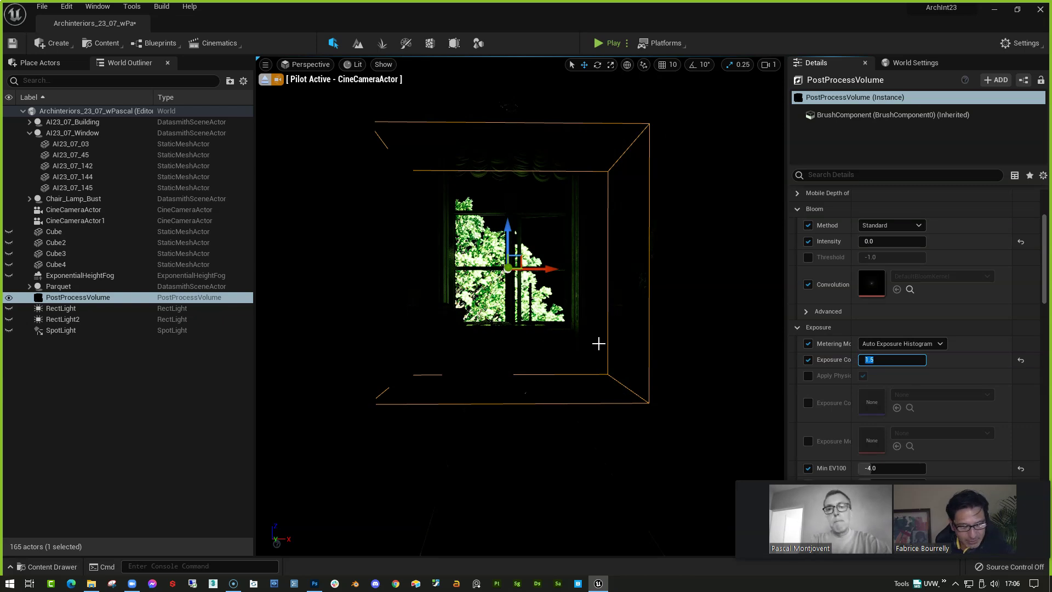
Clear the selection and turn SpotLight, RectLight and Cube back on one after another
click(120, 421)
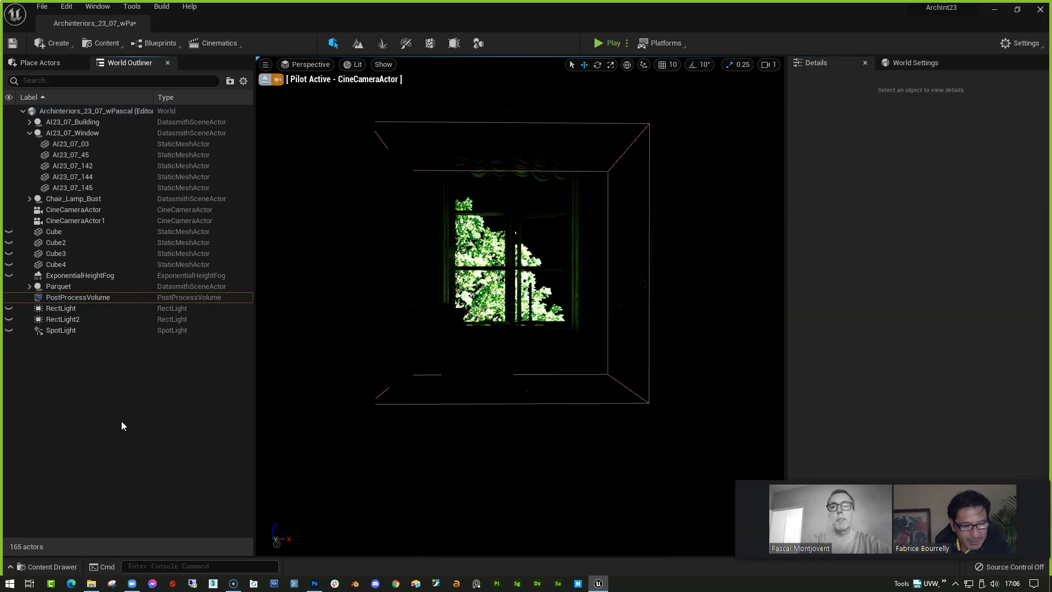
click(9, 331)
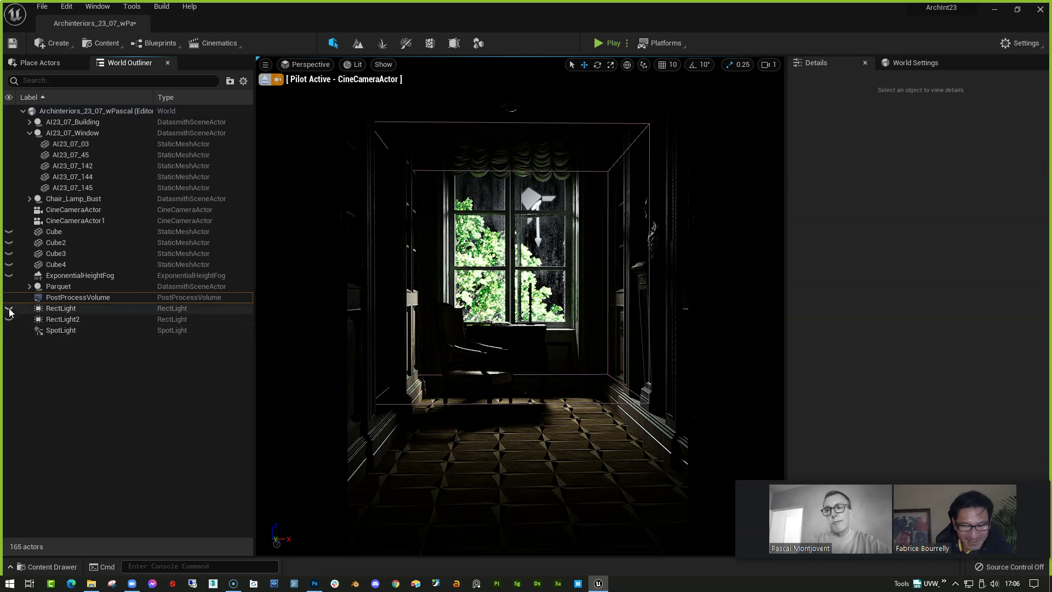
click(9, 310)
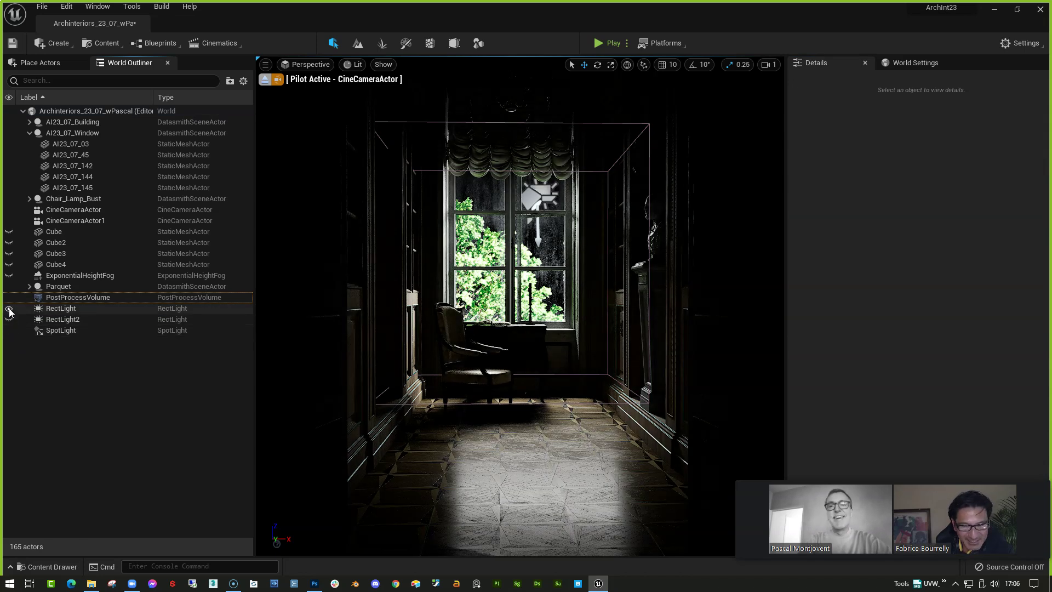
click(9, 231)
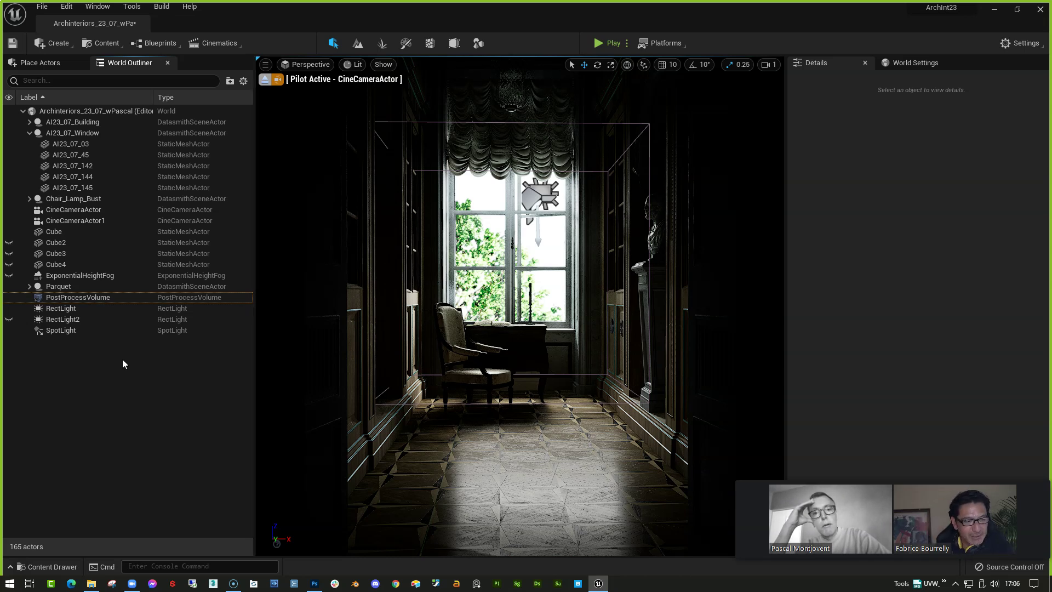
Turn Cube4, Cube3 and Cube2 back on, and select Cube2 to inspect its mesh and material
click(9, 265)
click(9, 265)
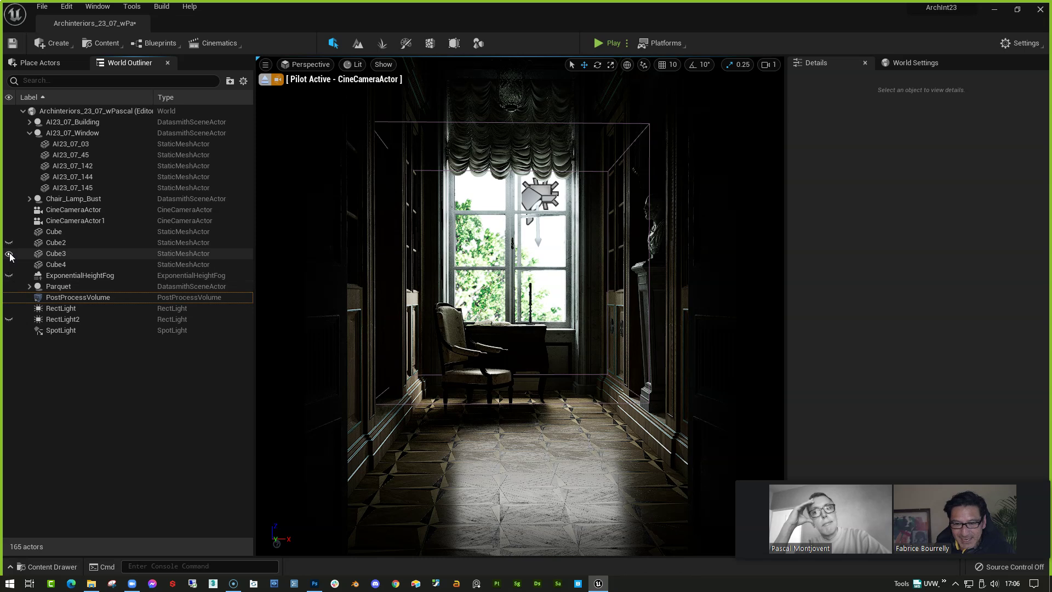
click(8, 253)
click(9, 243)
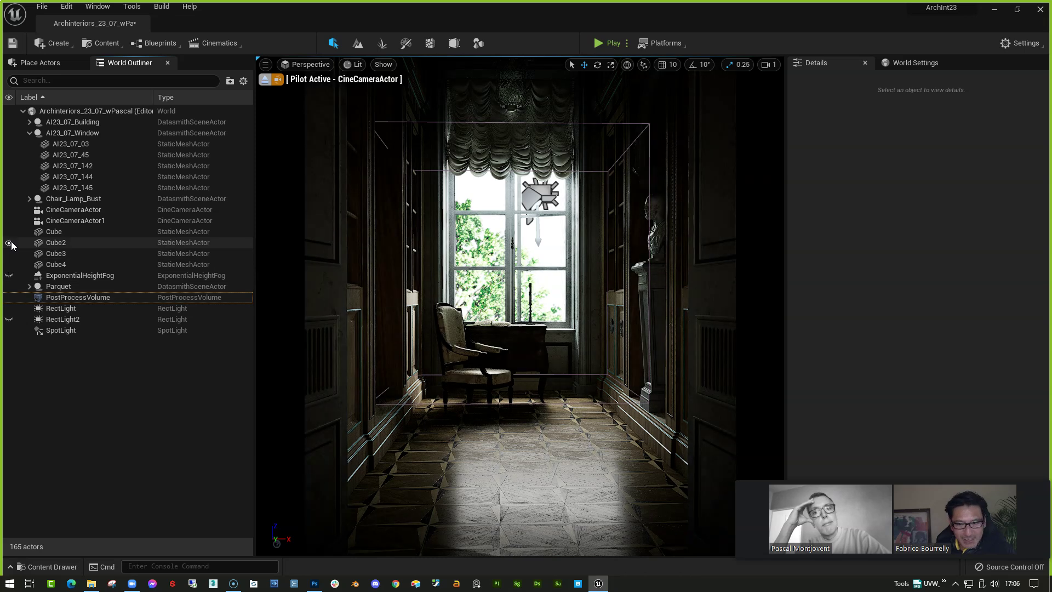
click(56, 243)
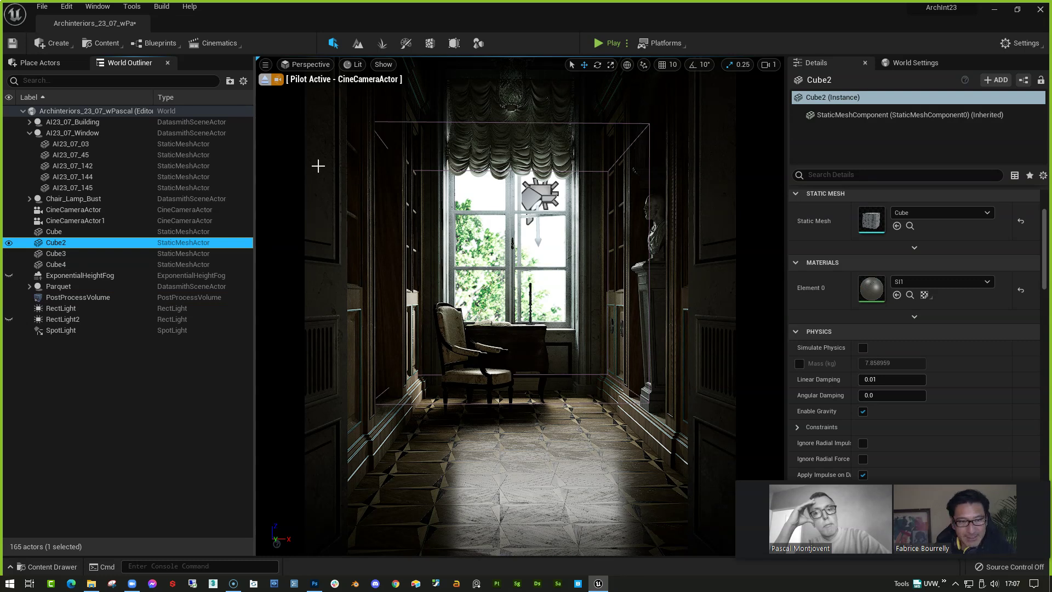
Leave the camera pilot to inspect Cube2 in the free perspective, toggle its visibility, and return to the CineCameraActor view
click(265, 80)
key(f)
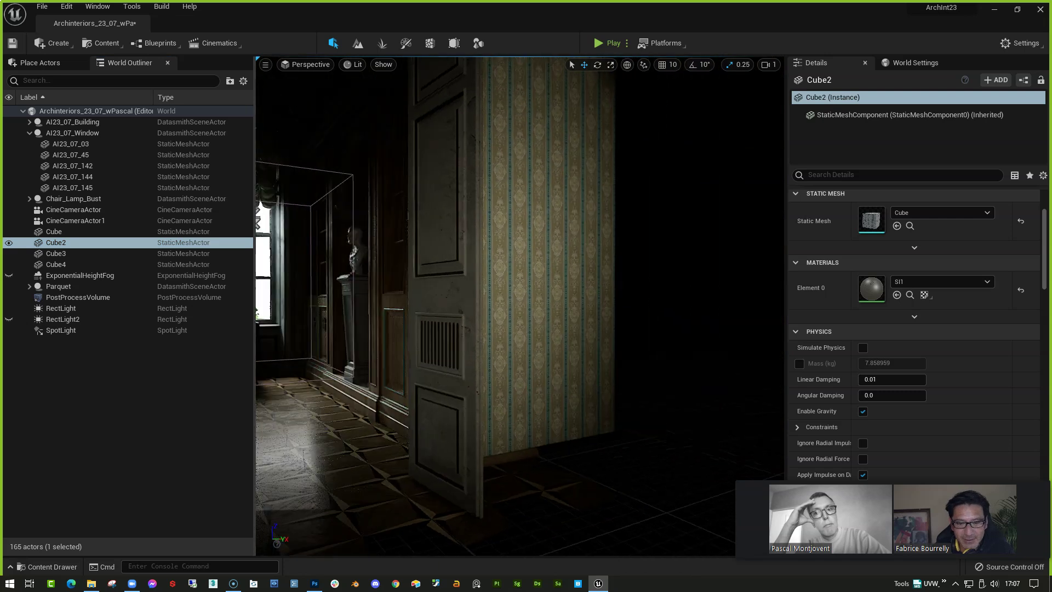
right_drag(519, 306, 340, 338)
click(8, 243)
click(8, 243)
mouse_move(504, 269)
right_down()
mouse_move(307, 274)
mouse_move(505, 273)
right_up()
click(310, 65)
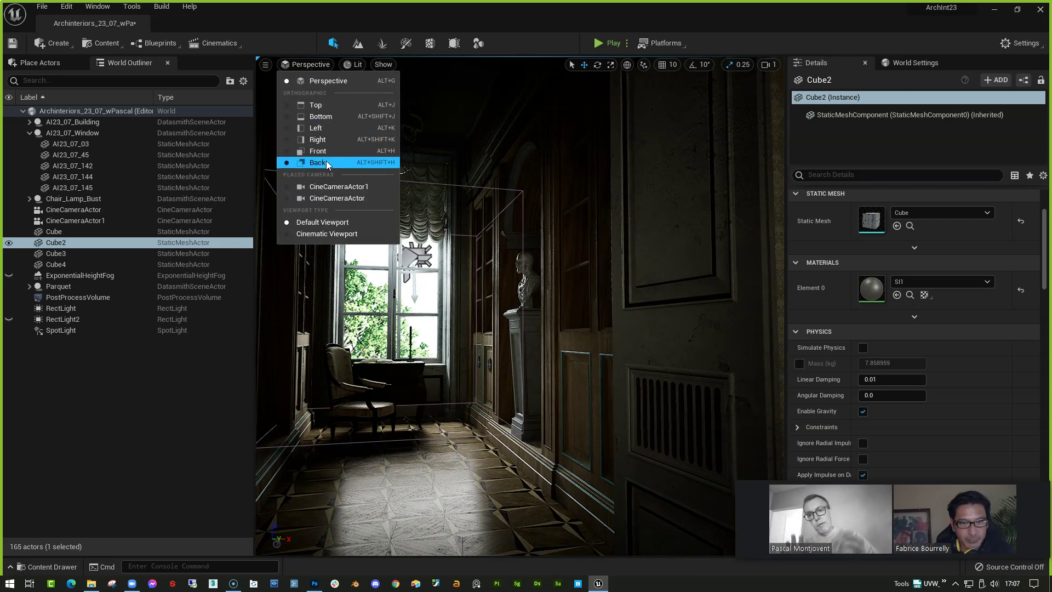
click(329, 198)
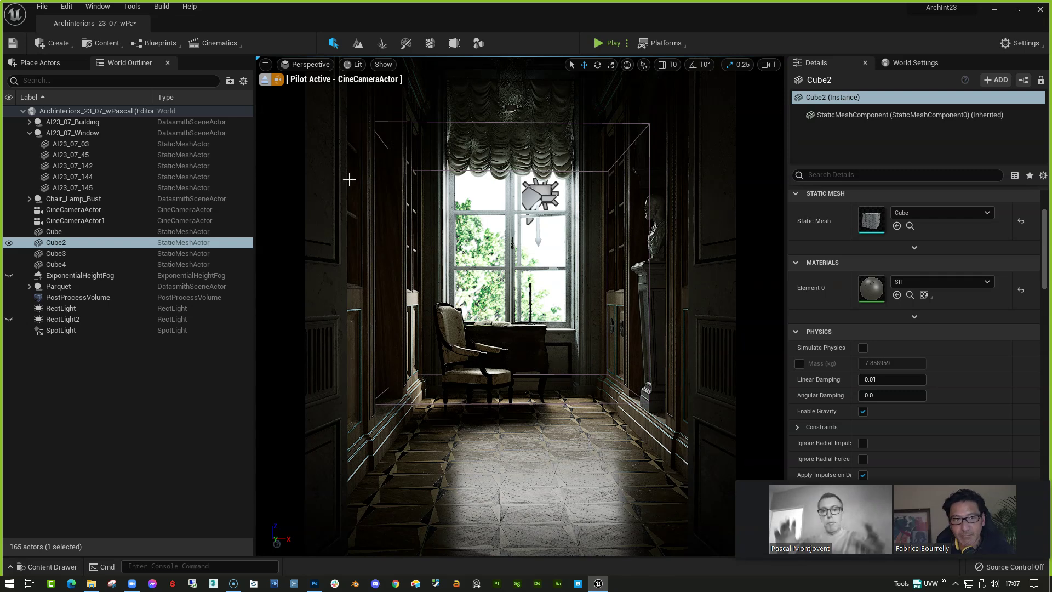
Toggle Cube2's visibility repeatedly to compare the corridor with and without it, leaving it hidden
click(12, 244)
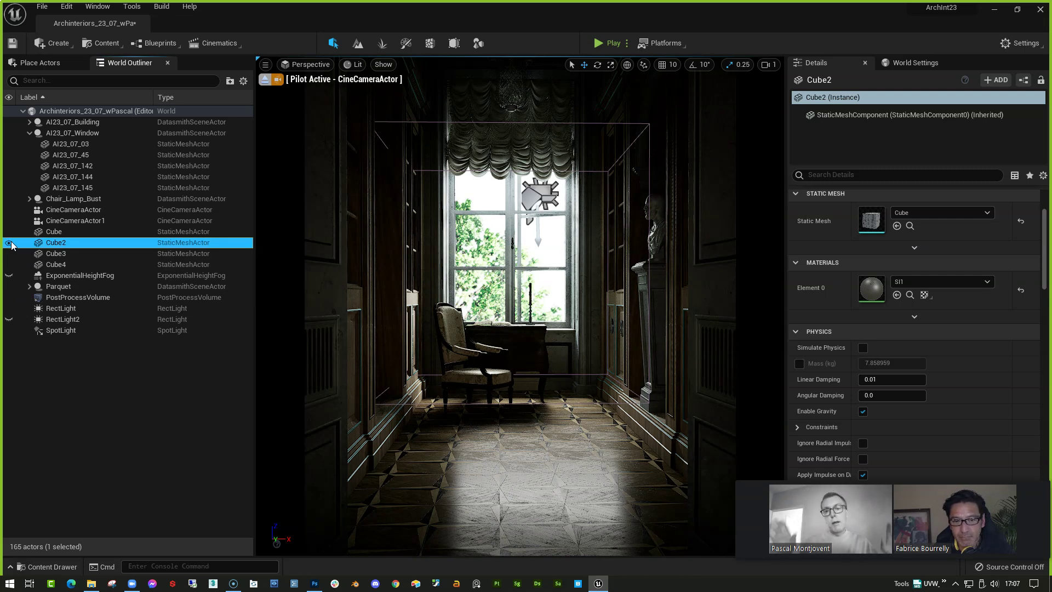
click(12, 244)
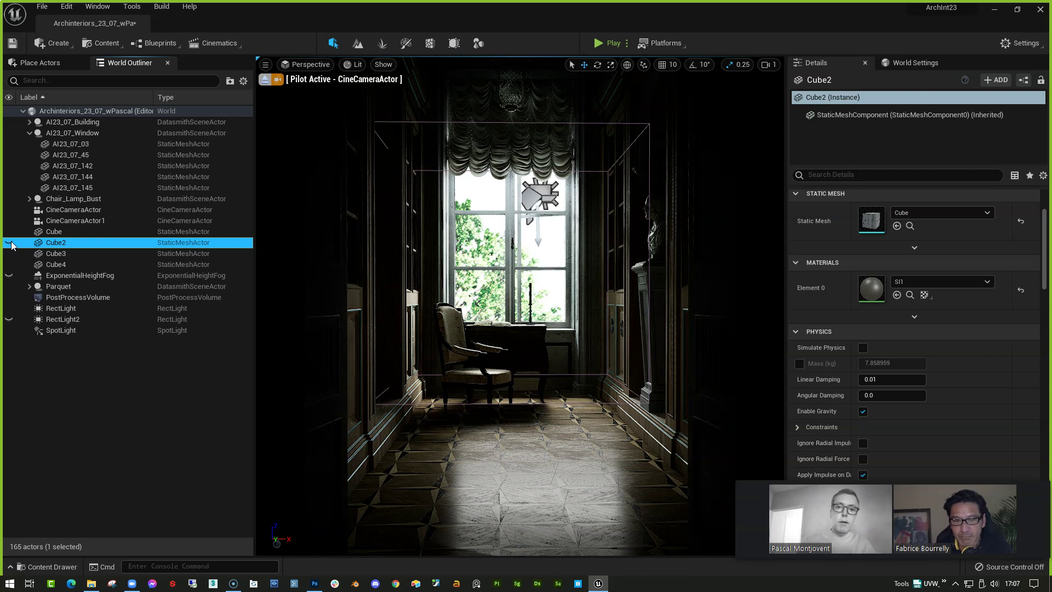
click(11, 244)
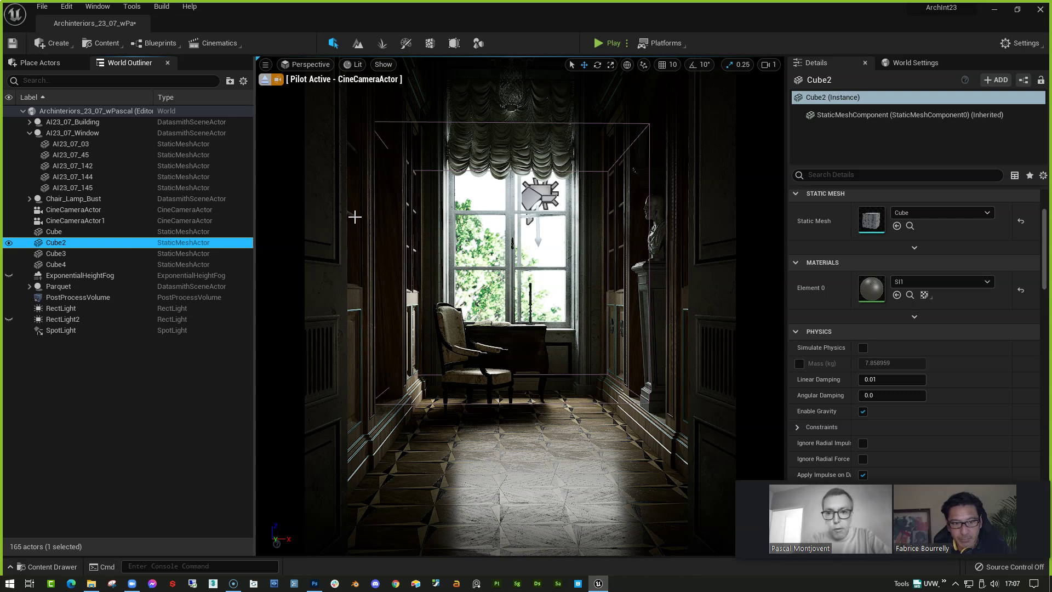
click(9, 242)
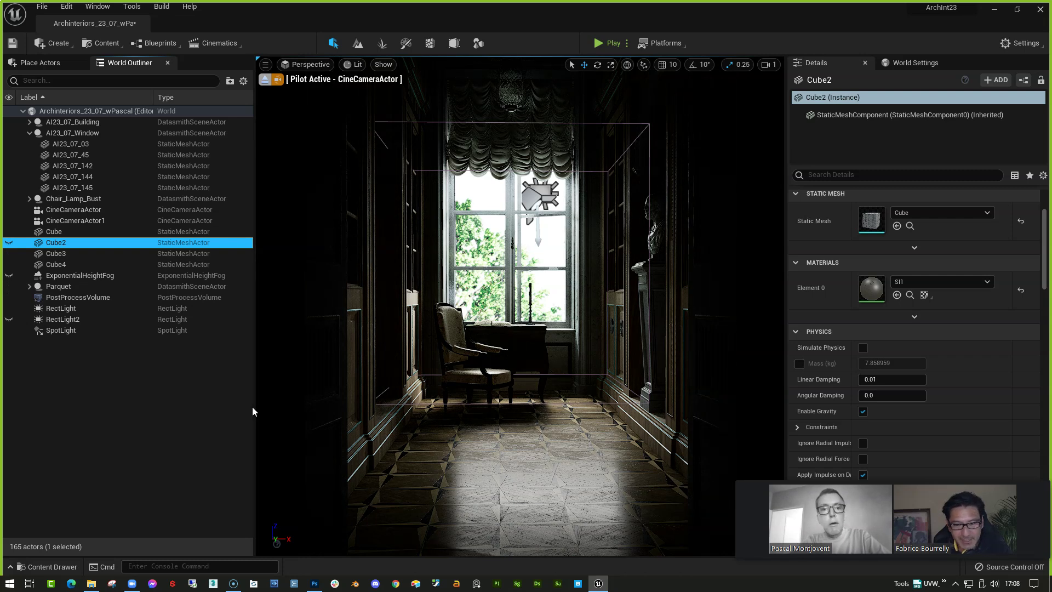
click(9, 243)
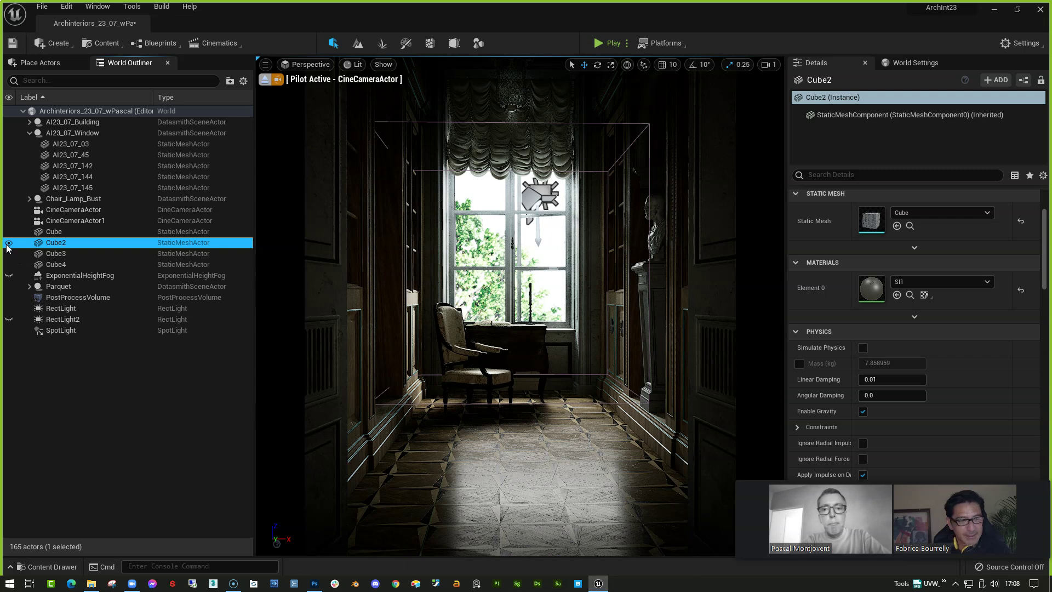
click(9, 243)
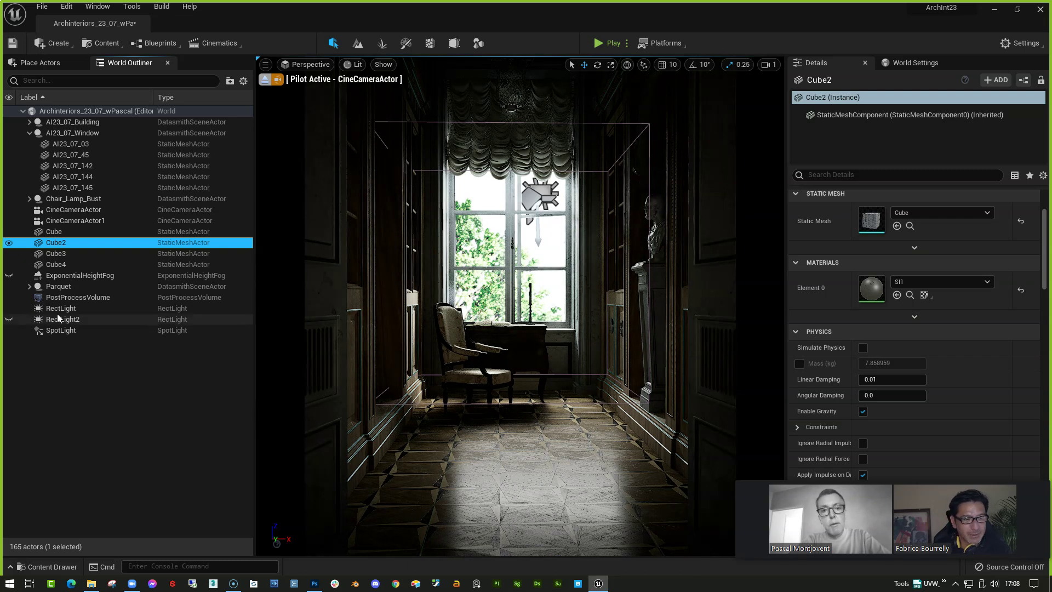
Select the PostProcessVolume, look through its rendering settings, and expand its Film settings
click(80, 300)
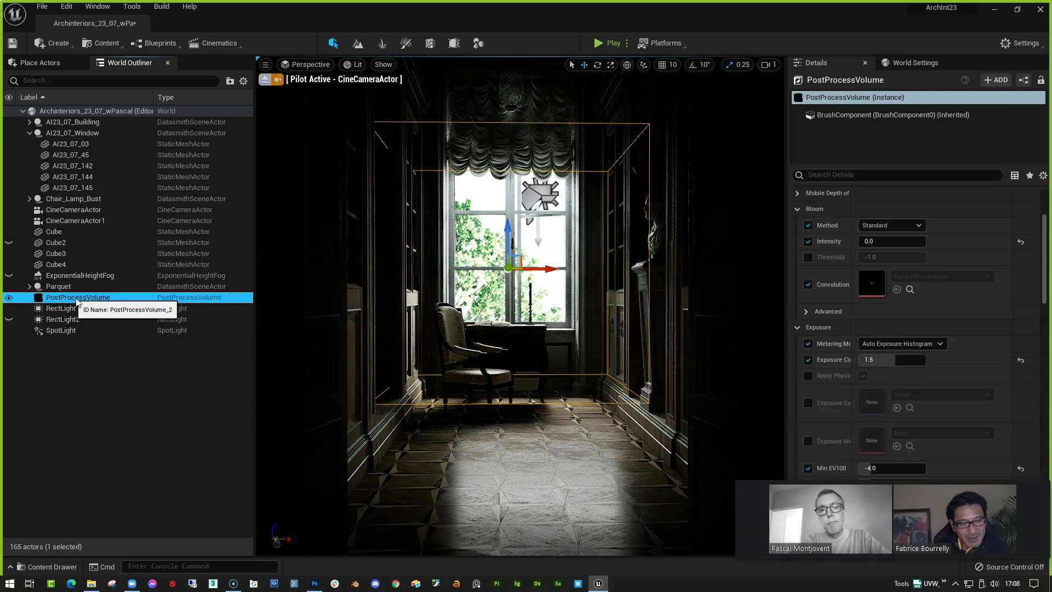
scroll(874, 362, down, 5)
scroll(874, 366, down, 2)
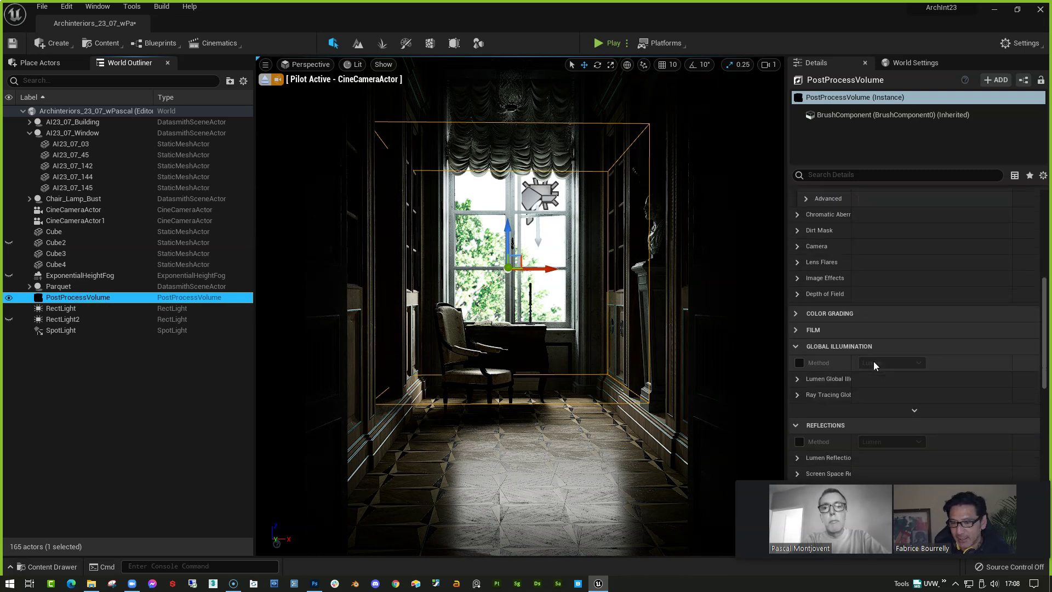
scroll(875, 362, down, 8)
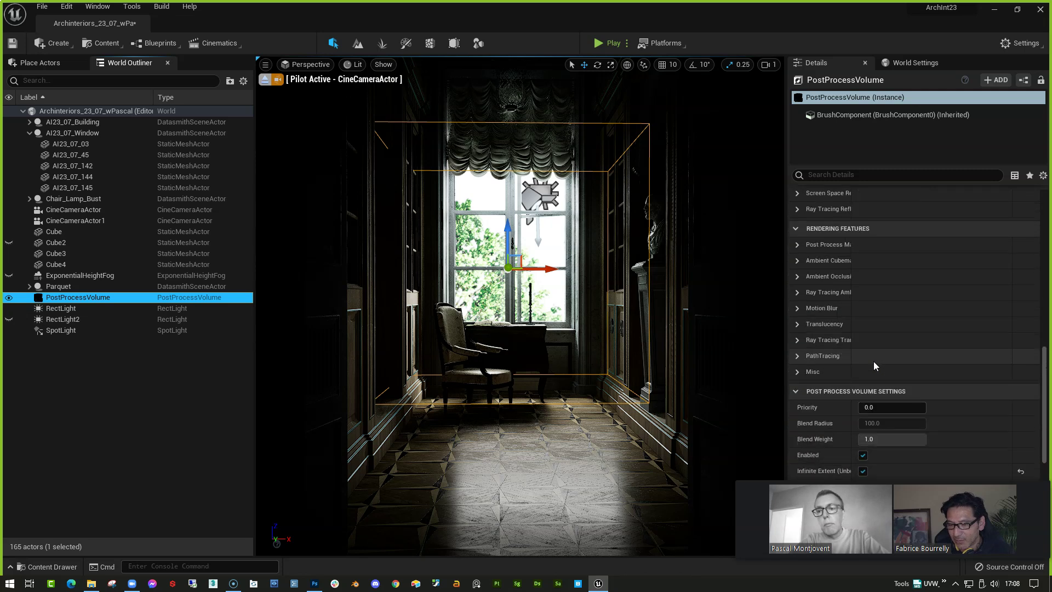
scroll(873, 360, down, 3)
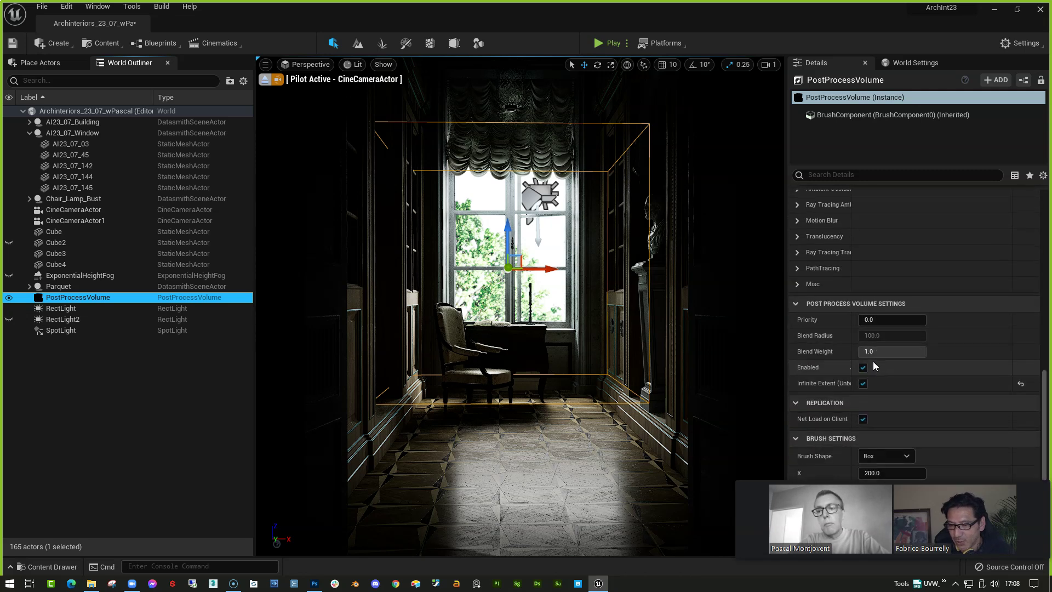
scroll(874, 361, up, 2)
scroll(873, 360, up, 4)
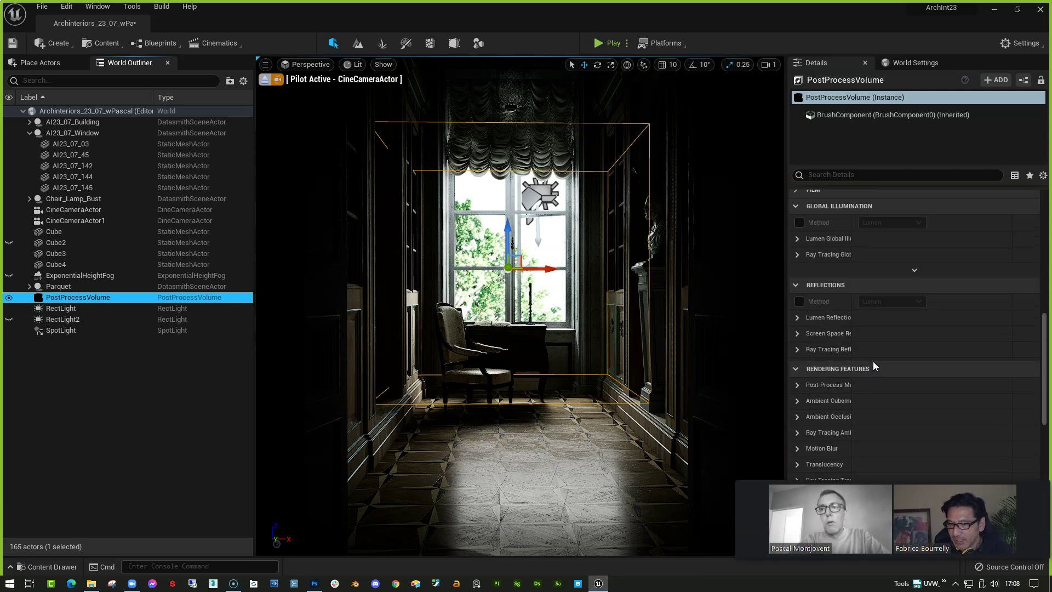
scroll(873, 361, up, 4)
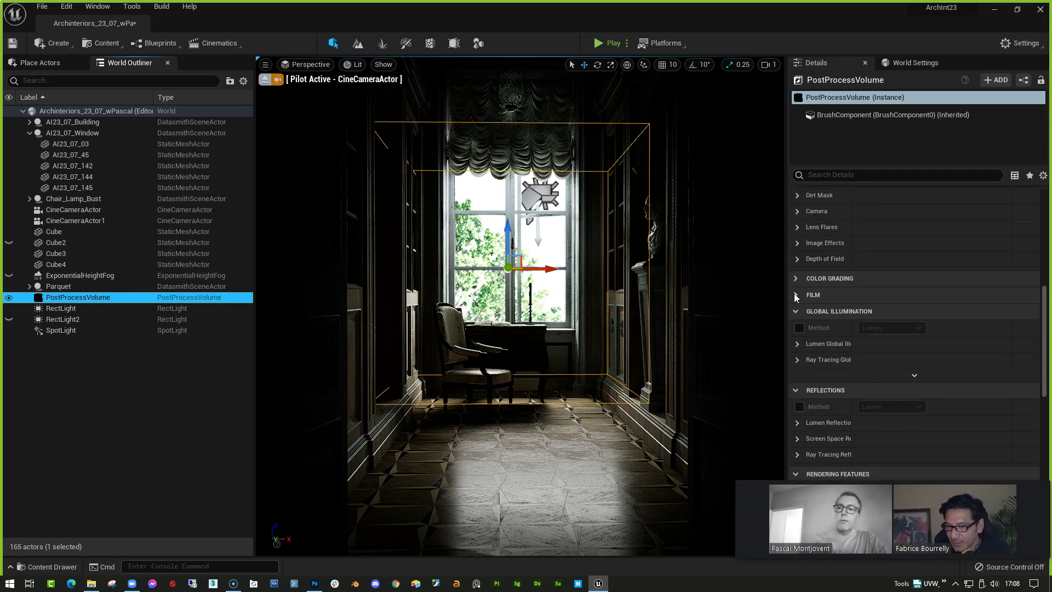
click(795, 294)
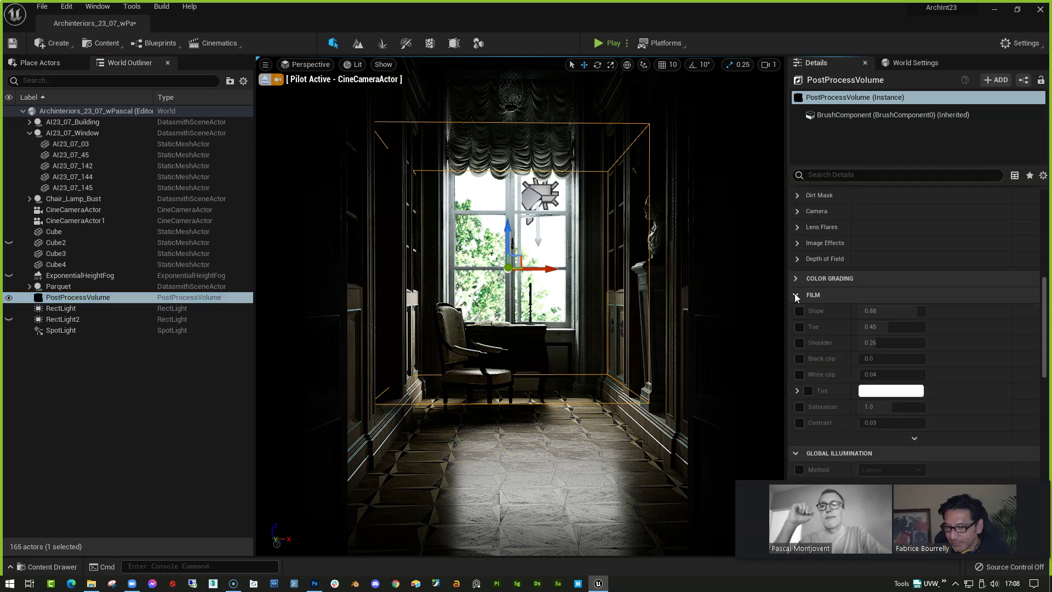
Override the PostProcessVolume's film Toe, reset it to its default, and try lowering it to 0.326
click(800, 328)
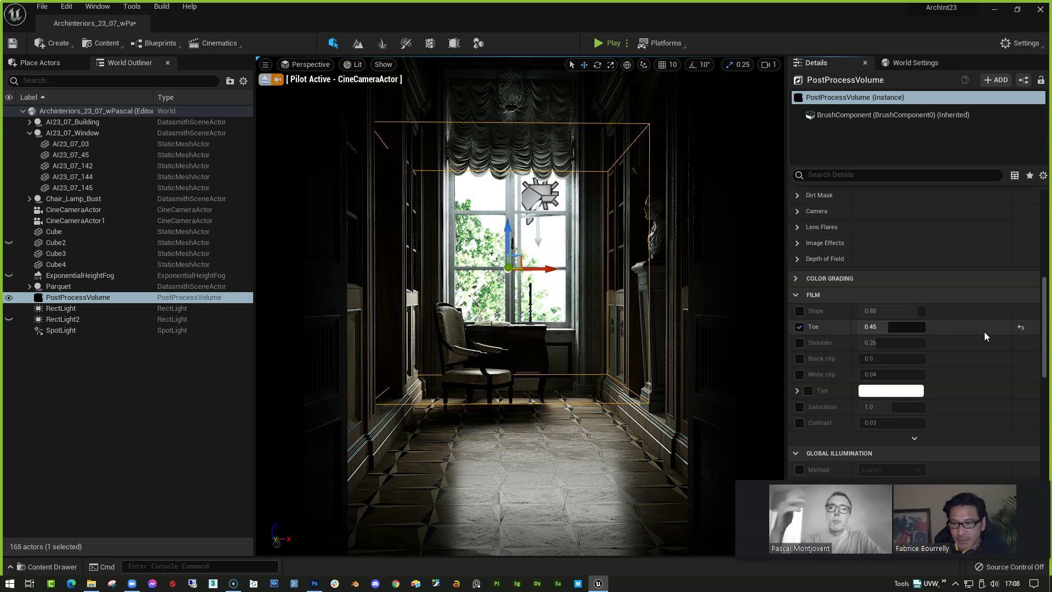
click(1022, 327)
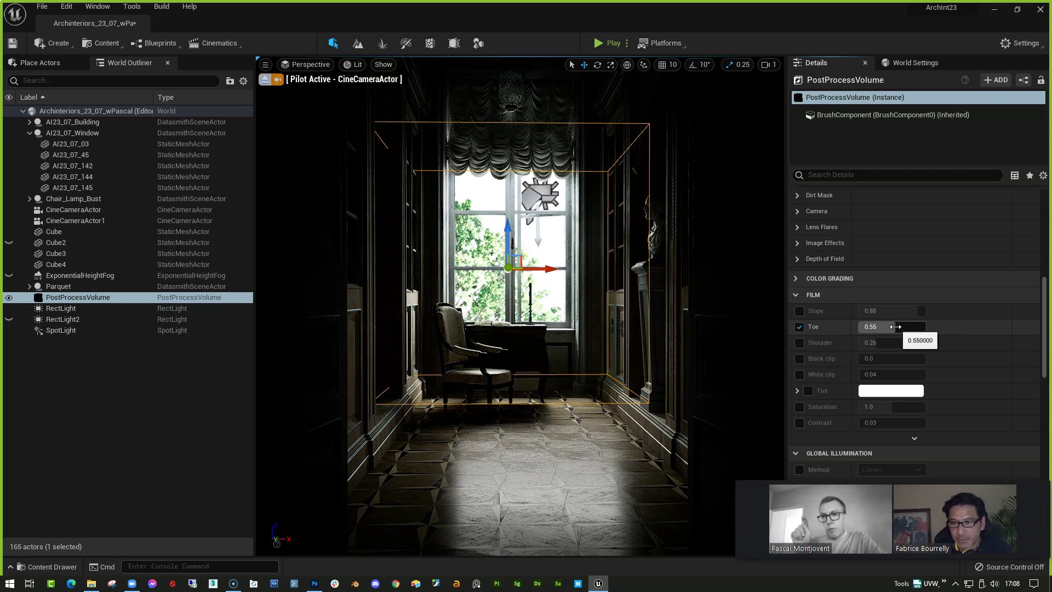
drag(893, 328, 875, 327)
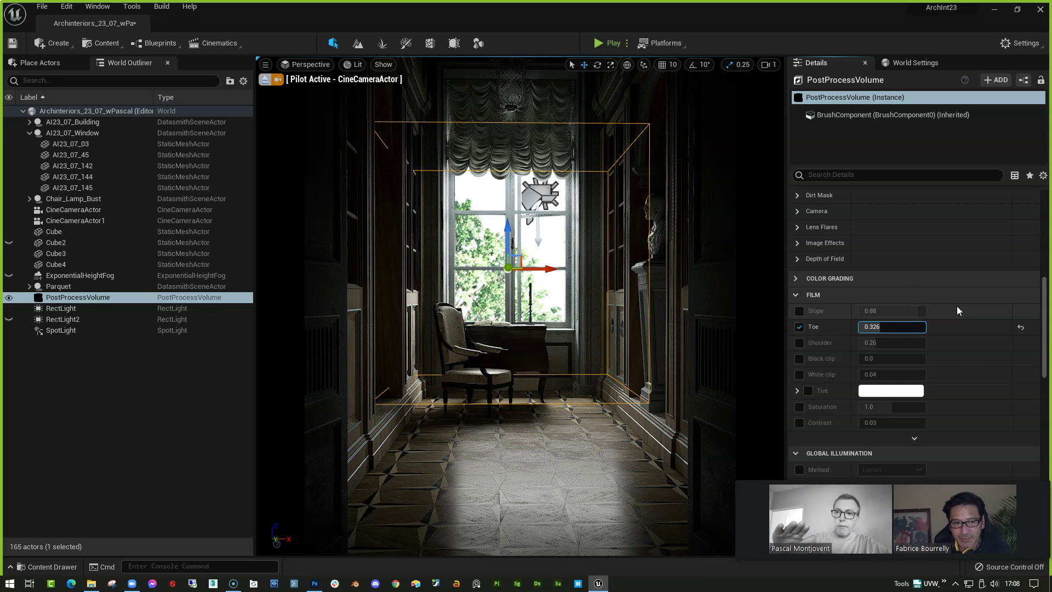
click(900, 327)
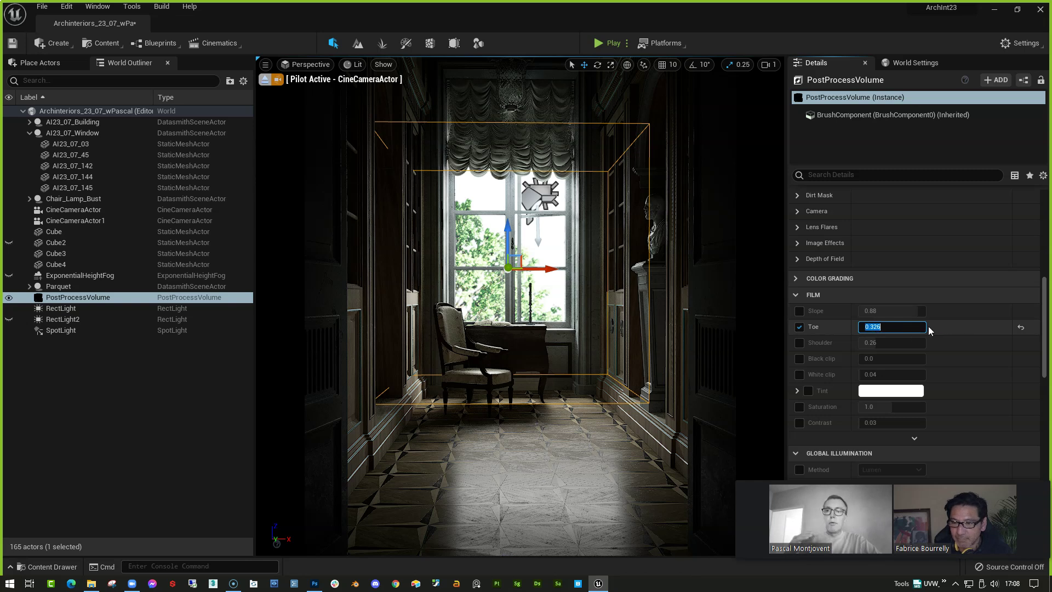
Try film Toe values of 0.094, 0.254 and 0.302, and turn the Toe override off
click(919, 311)
click(908, 327)
text(0.222)
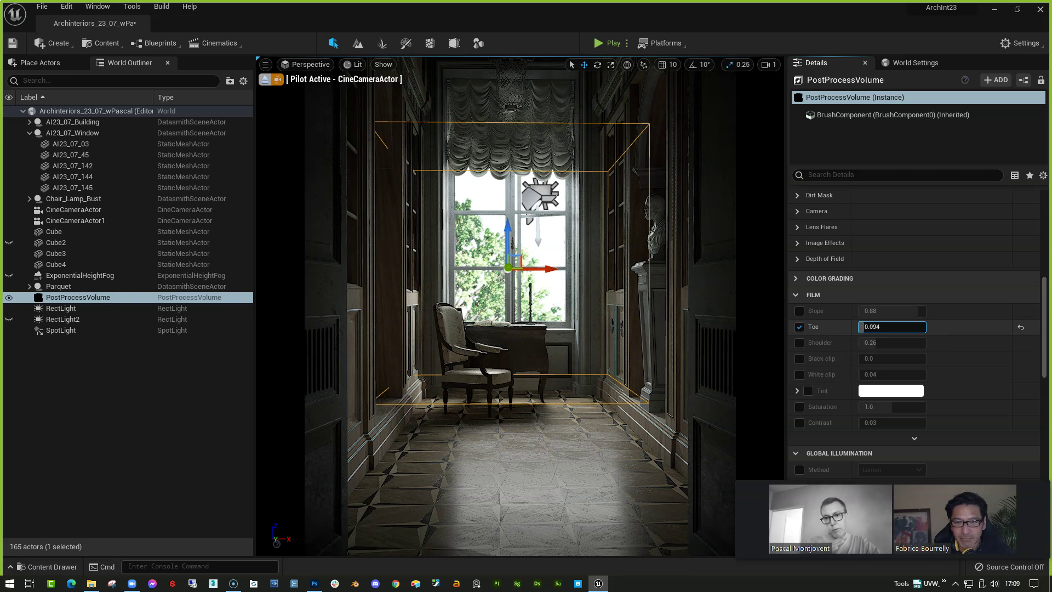
drag(865, 326, 875, 327)
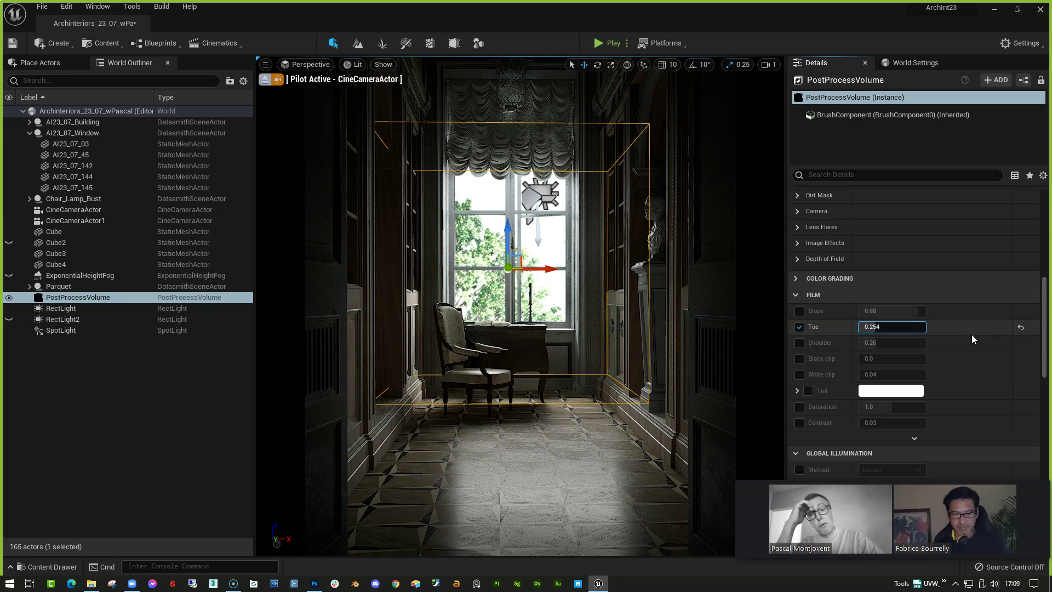
mouse_move(890, 327)
mouse_down()
mouse_move(921, 327)
mouse_move(899, 327)
mouse_up()
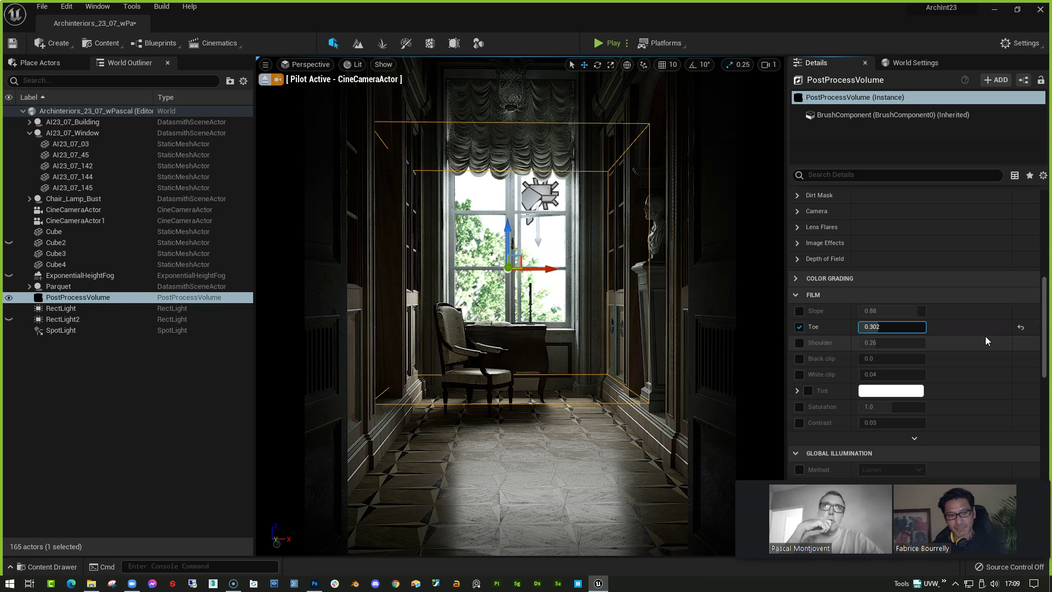
click(800, 327)
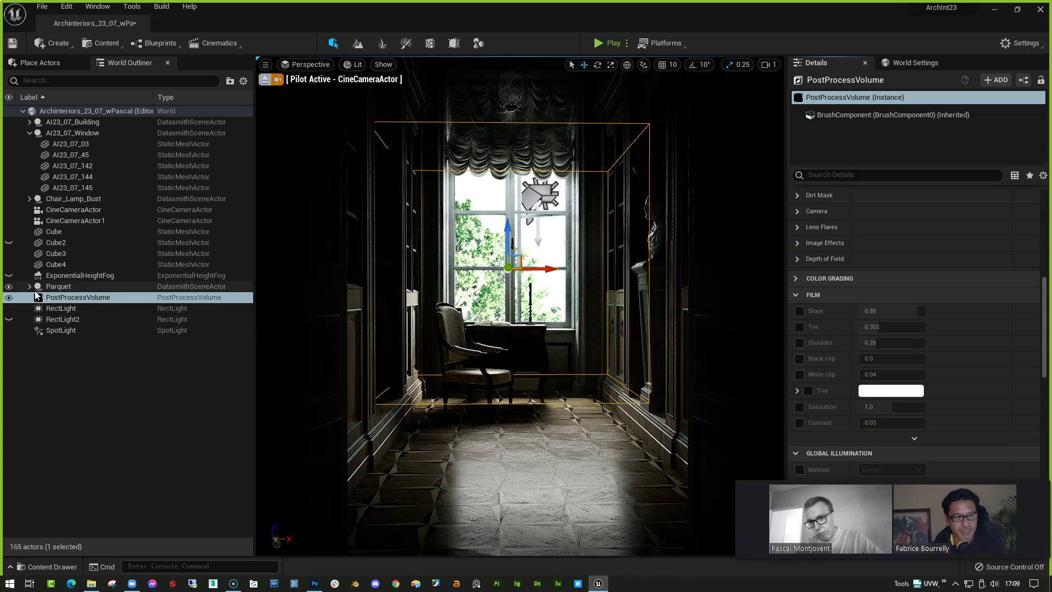
Compare the corridor with Cube2 shown and hidden, and leave Cube2 visible
click(10, 243)
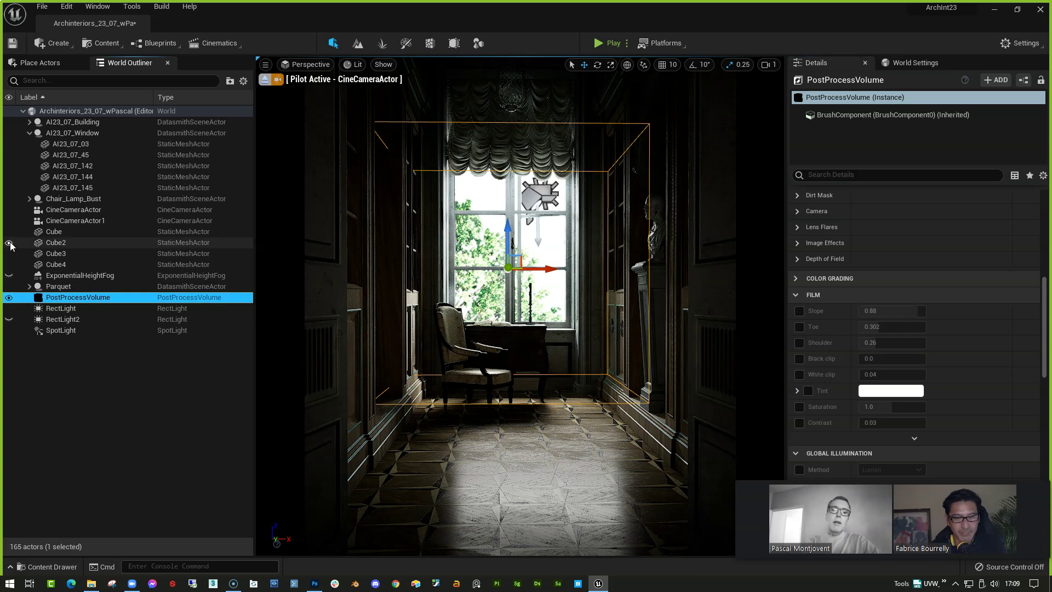
click(9, 243)
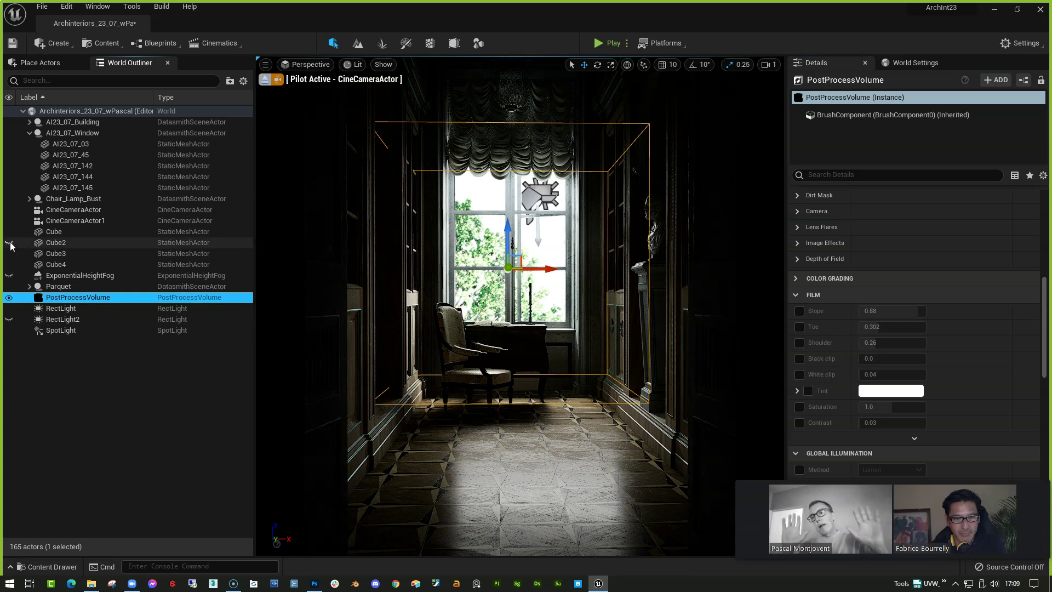
click(9, 243)
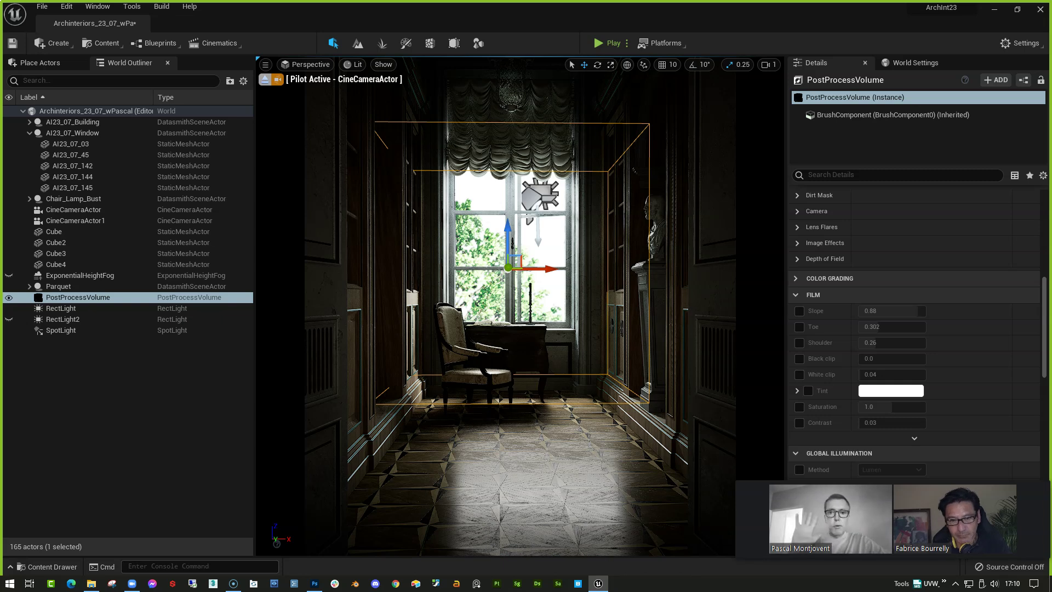
Clear the selection and collapse the AI23_07_Window and Chair_Lamp_Bust groups in the scene hierarchy
click(521, 350)
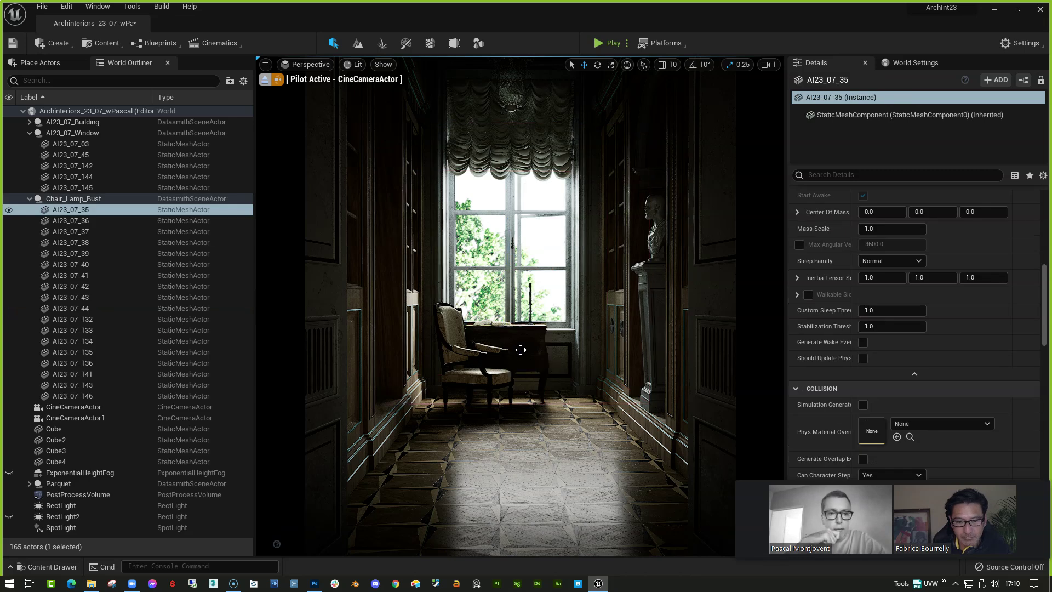
key(Escape)
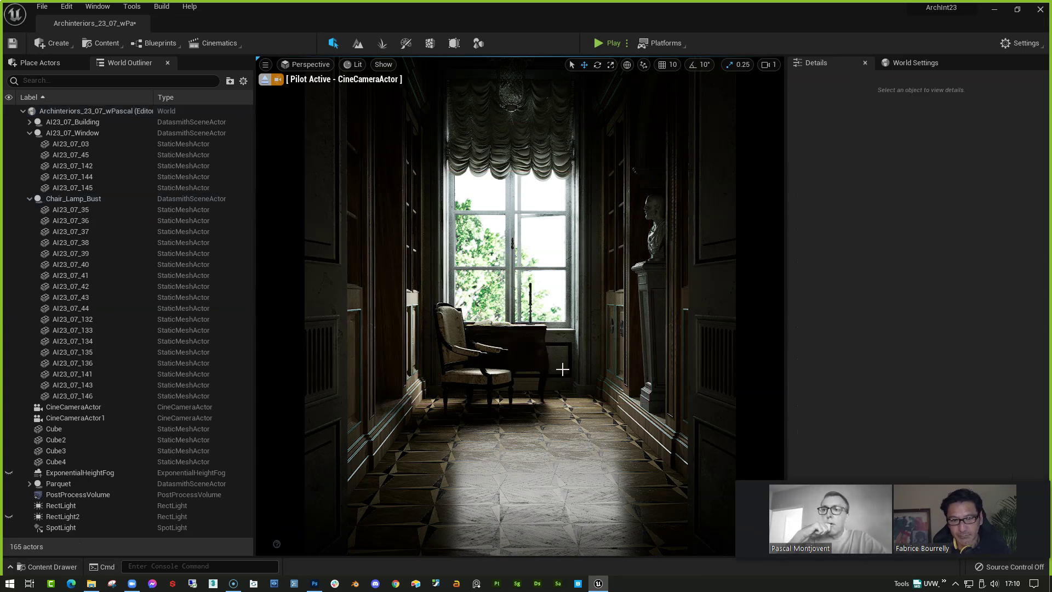
click(29, 133)
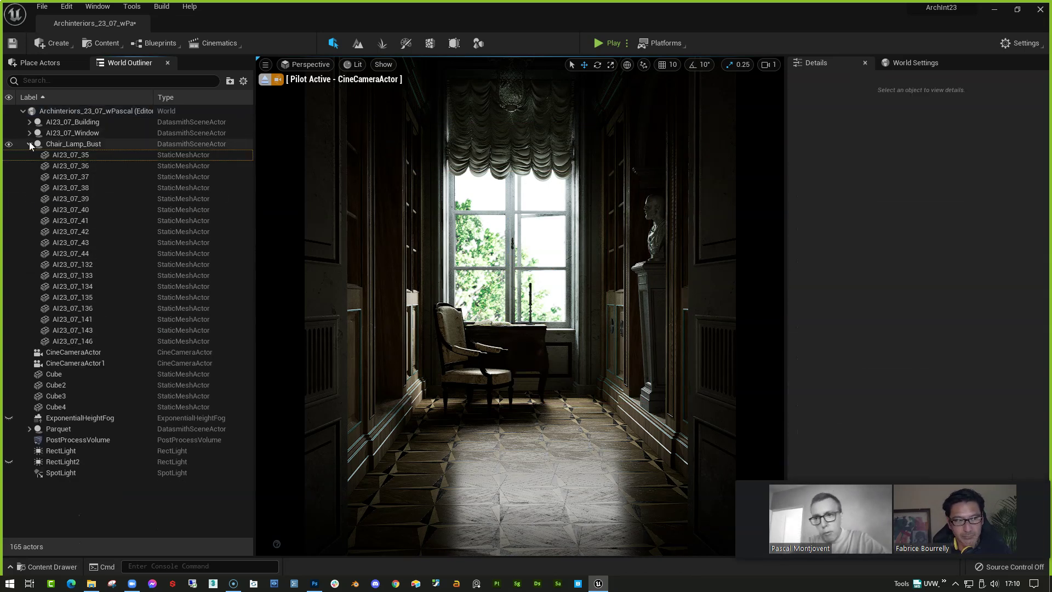
click(29, 143)
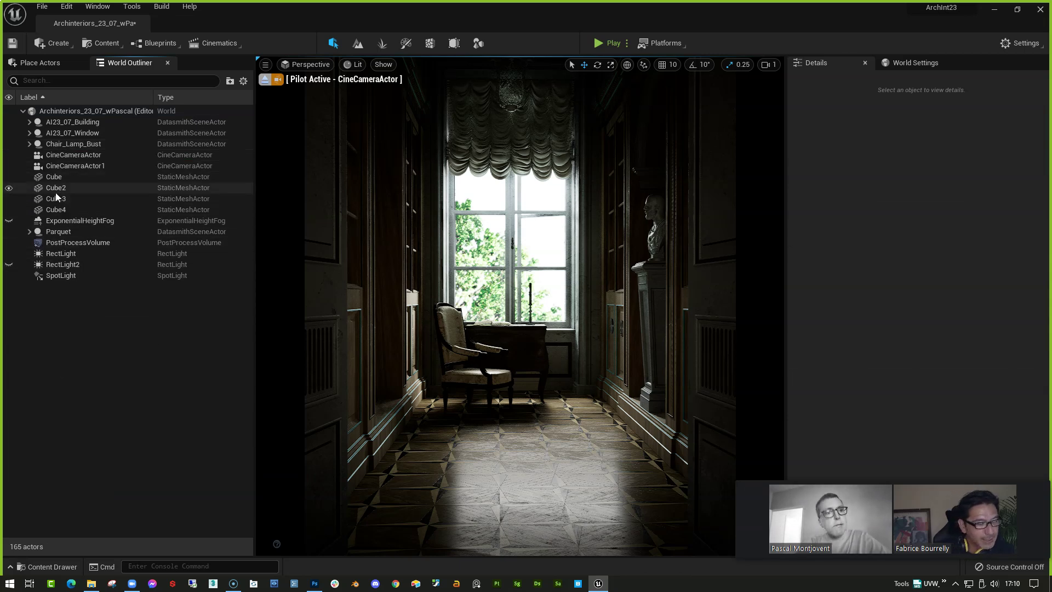
Check the bounce light contribution by hiding and reshowing Cube2 in the corridor
click(10, 210)
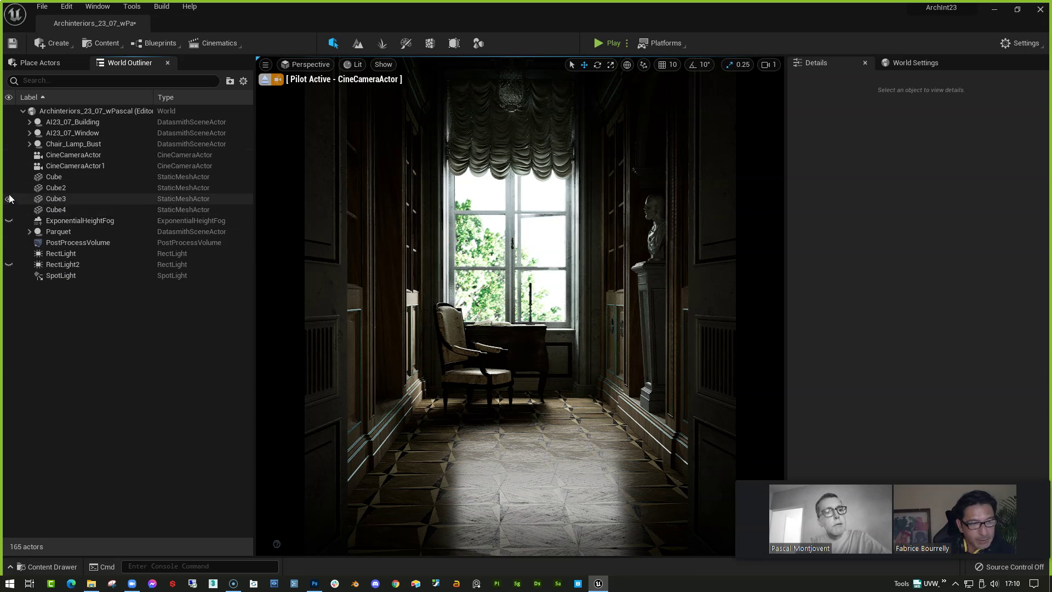
click(9, 188)
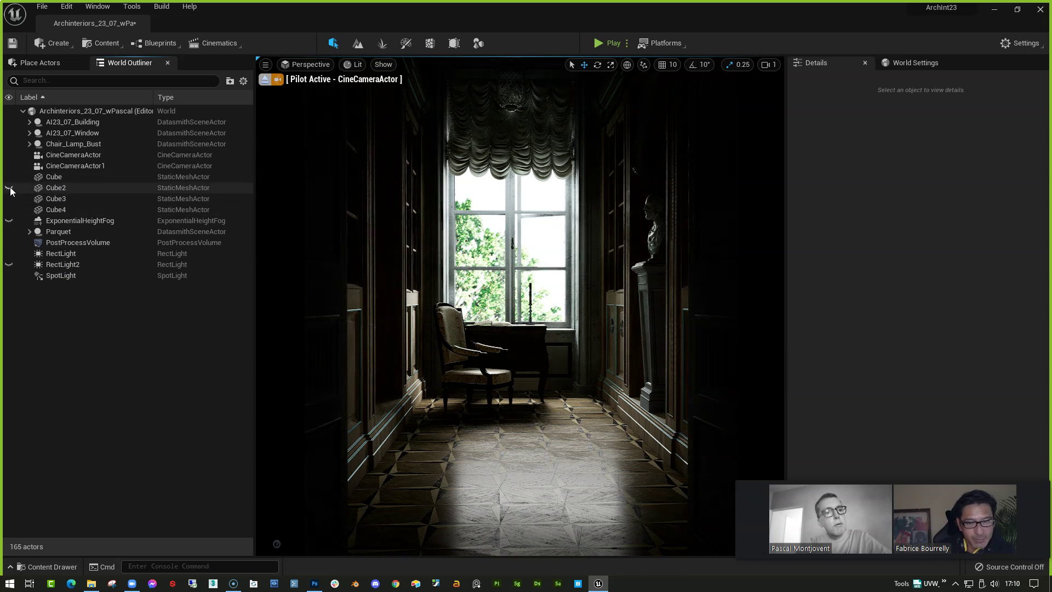
click(10, 188)
Open the SI1 material assigned to Cube2 and examine the nodes feeding its emissive color
click(55, 188)
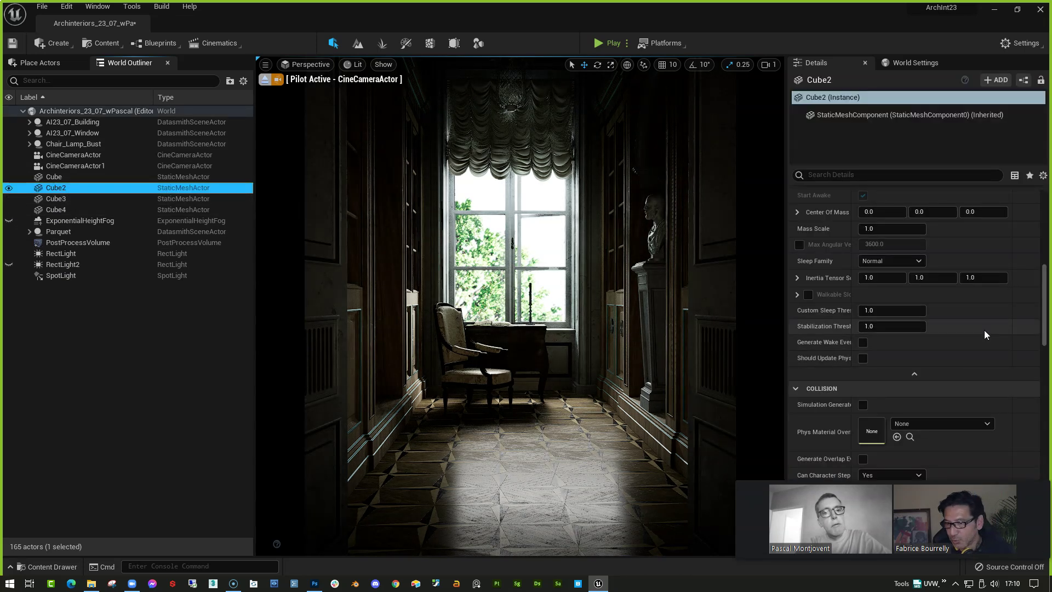
scroll(991, 294, up, 10)
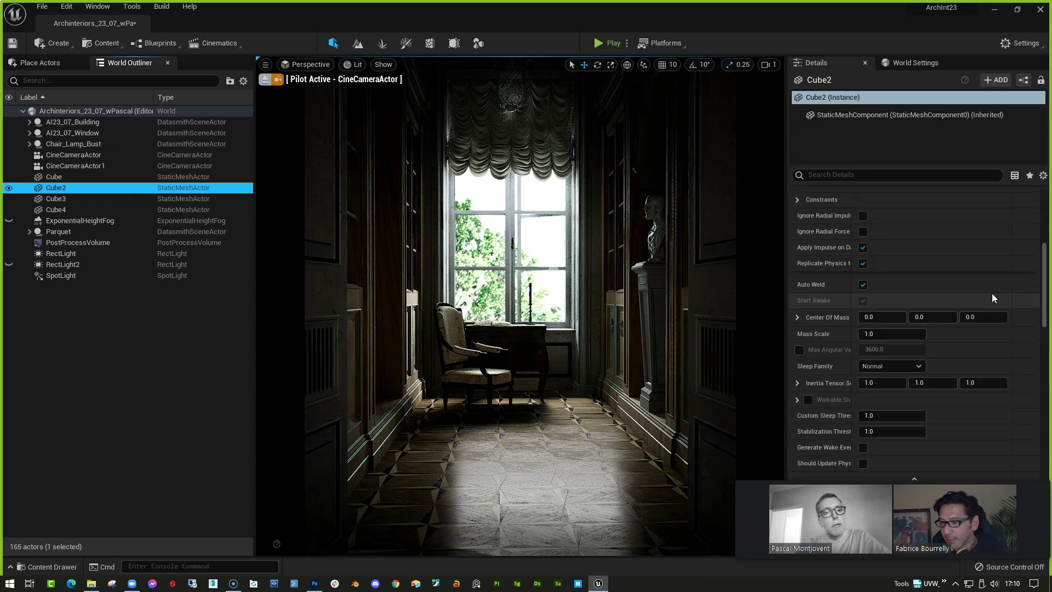
double_click(866, 288)
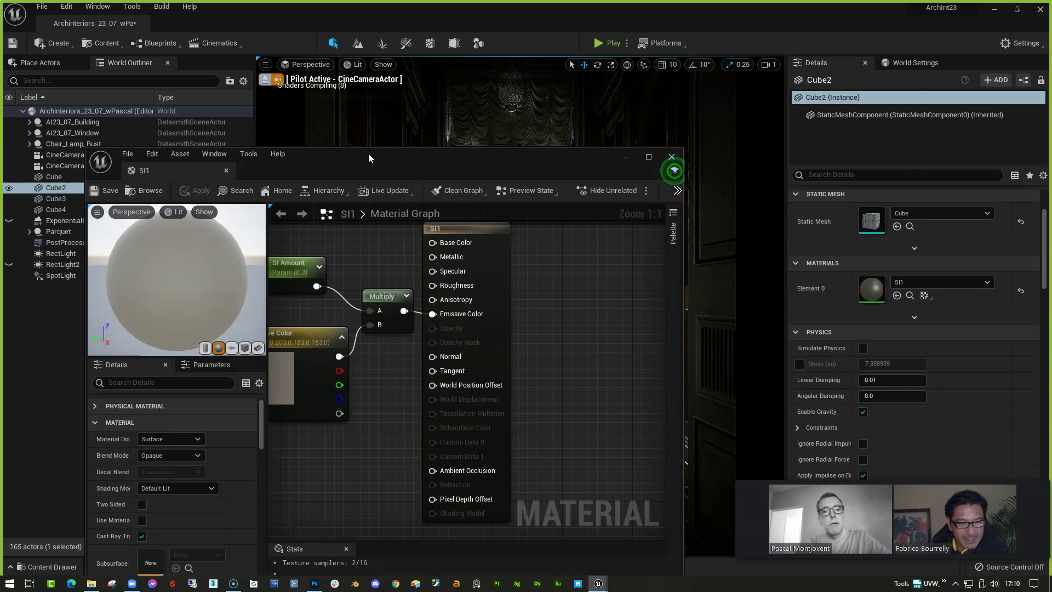
right_drag(331, 301, 463, 302)
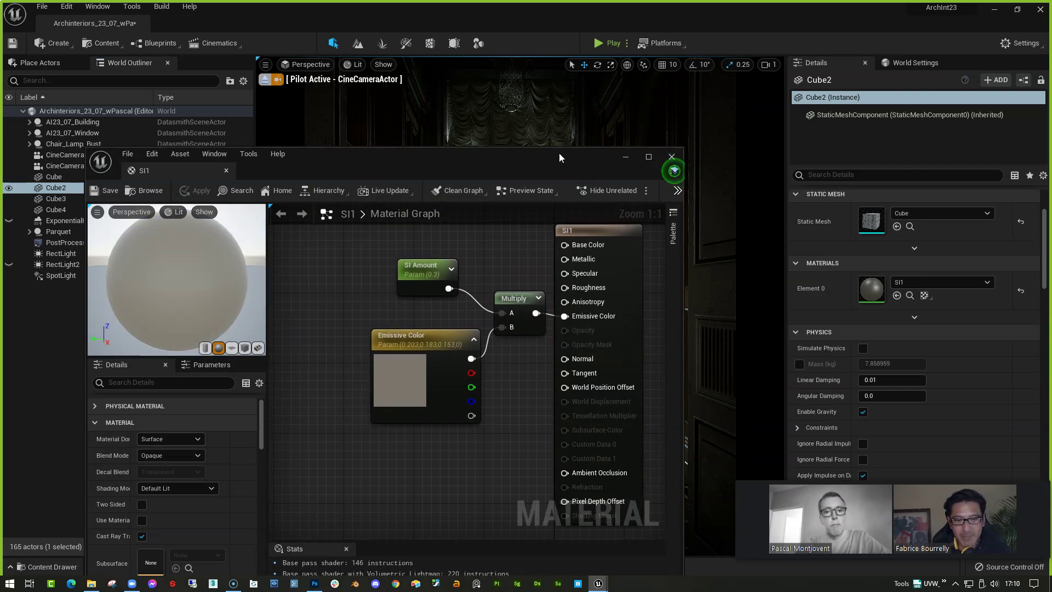
drag(558, 152, 0, 247)
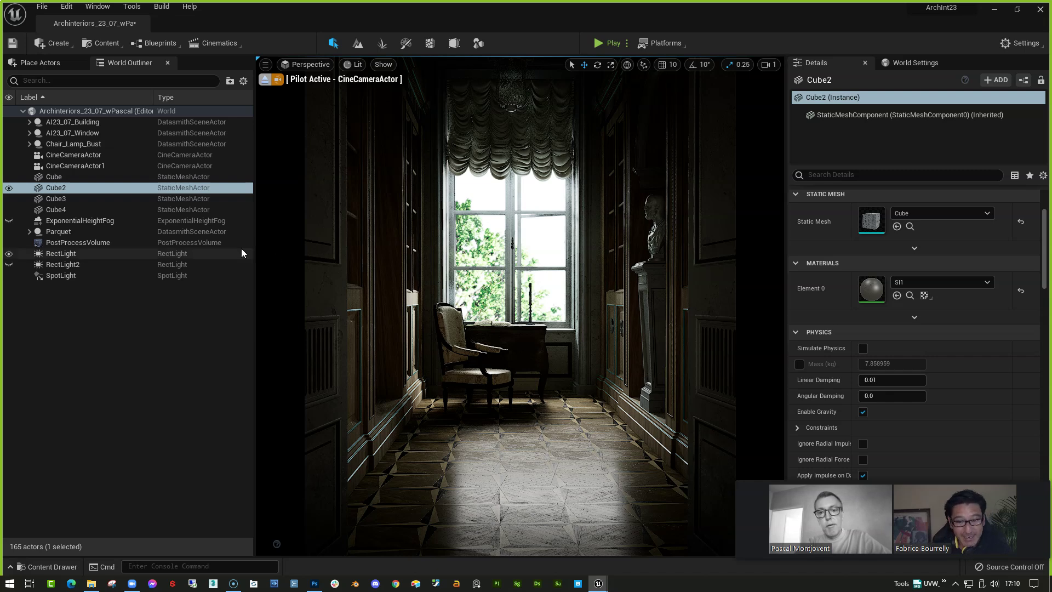
Enable the ExponentialHeightFog and compare the corridor with it hidden and shown, leaving the fog visible
click(9, 221)
click(83, 221)
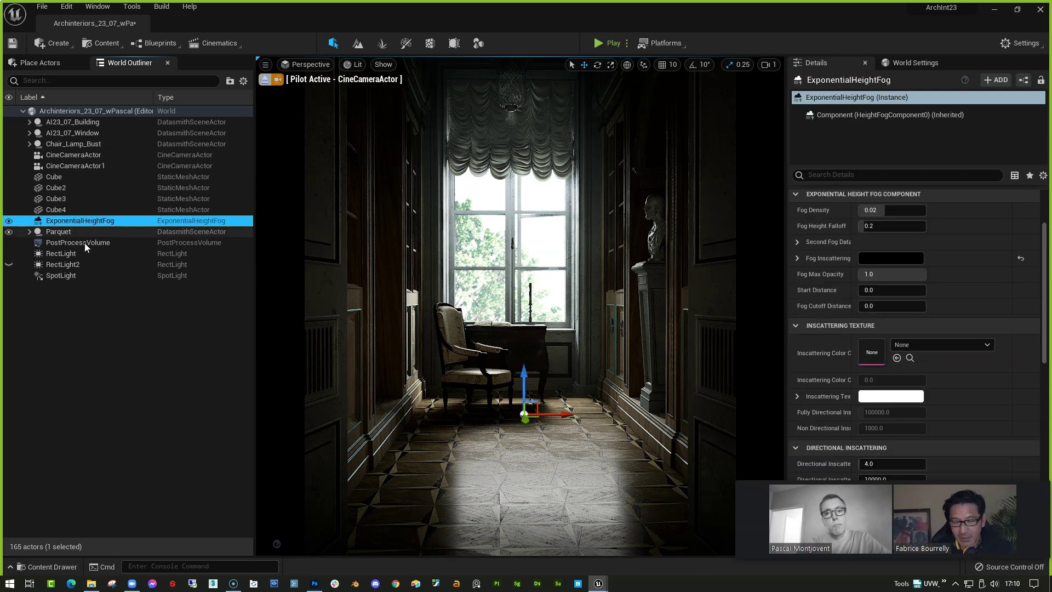
click(9, 221)
click(8, 221)
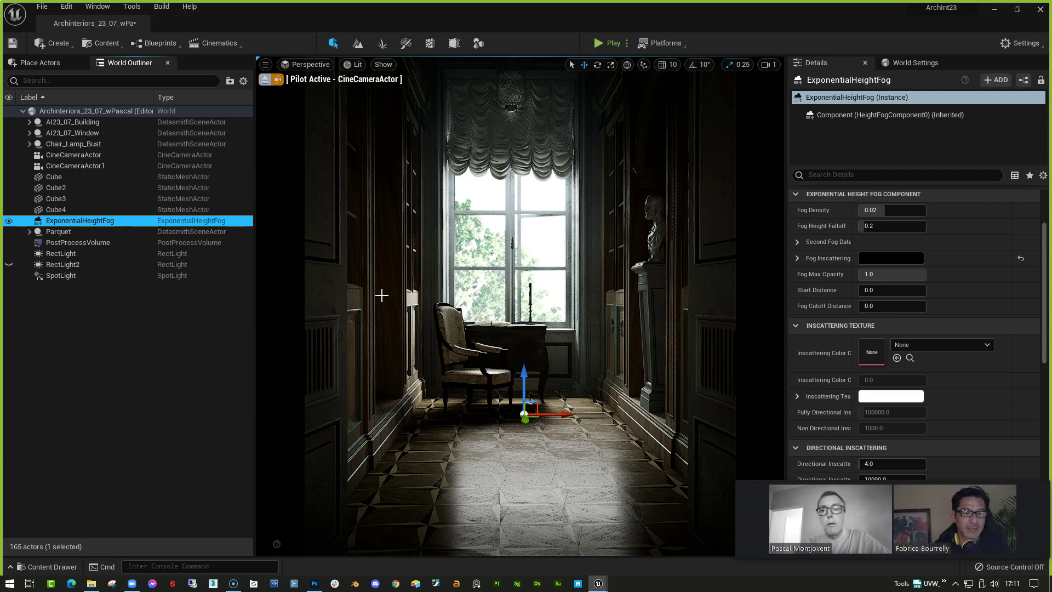
Set the PostProcessVolume's bloom intensity to 0.05 and clear the selection
click(85, 244)
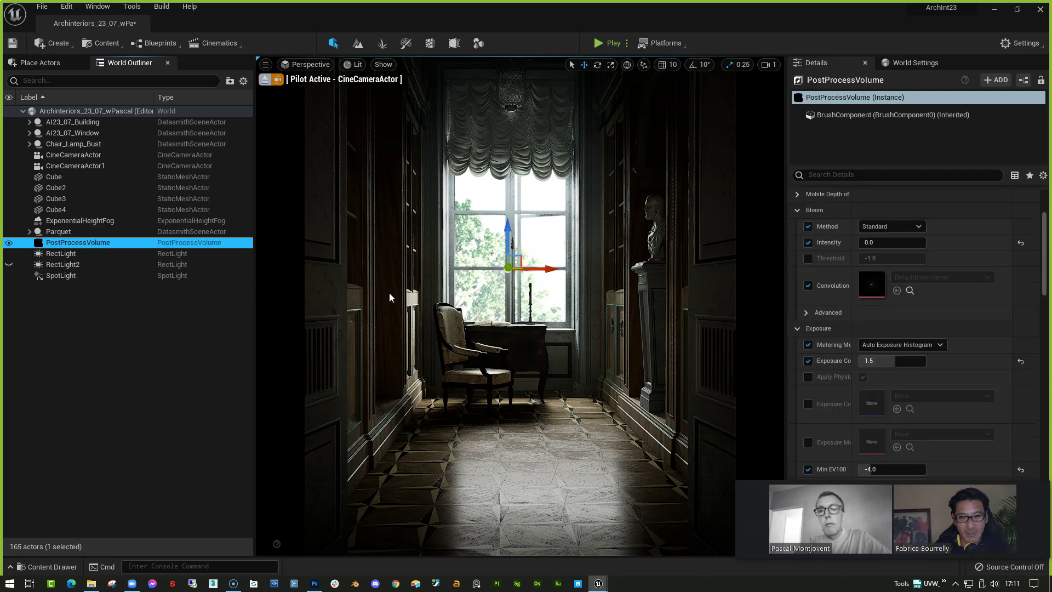
click(882, 243)
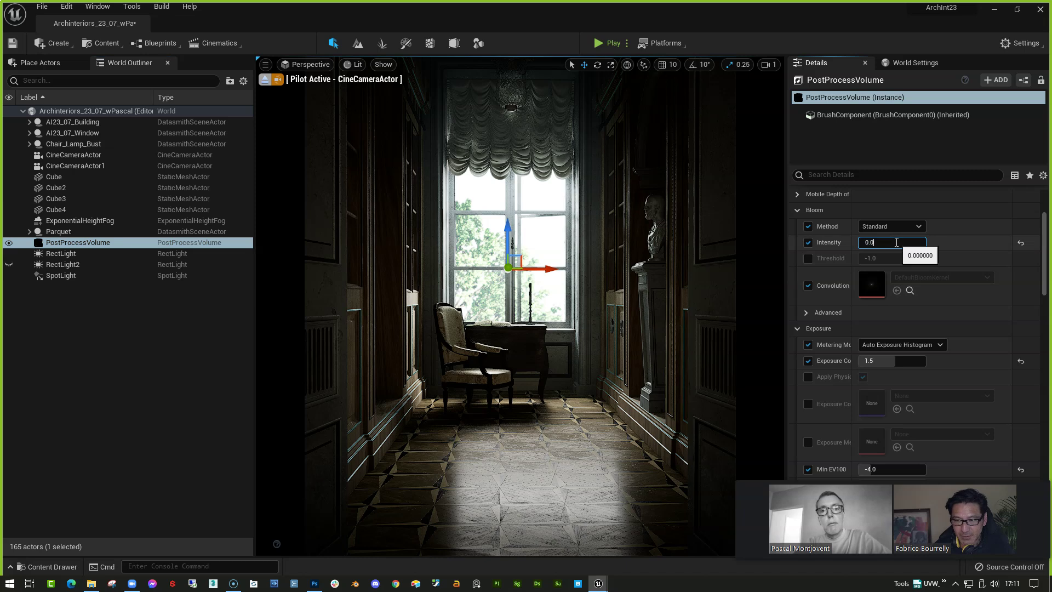
text(5)
key(Return)
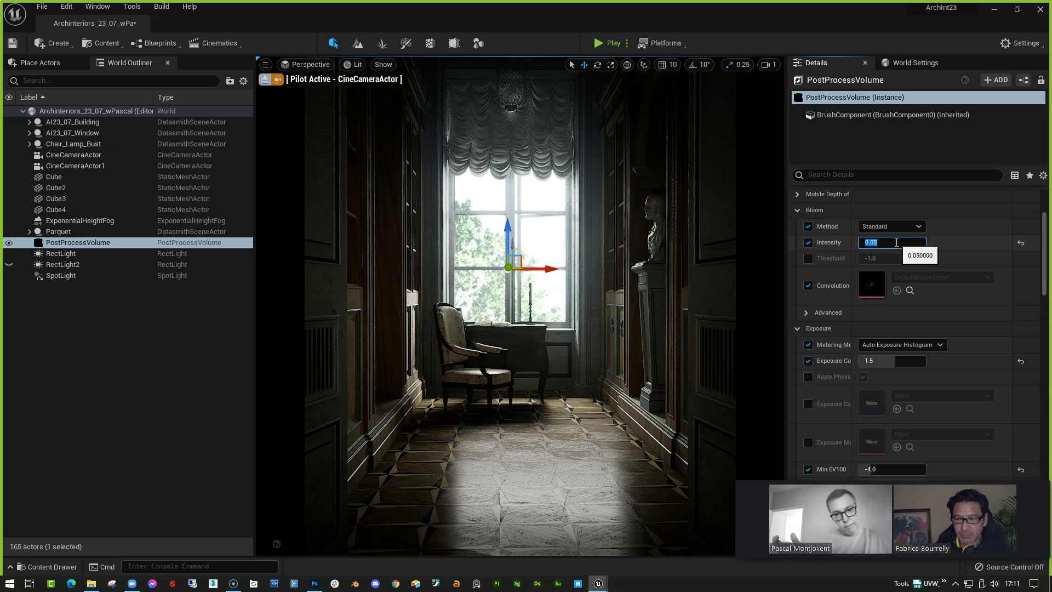
key(Escape)
key(Escape)
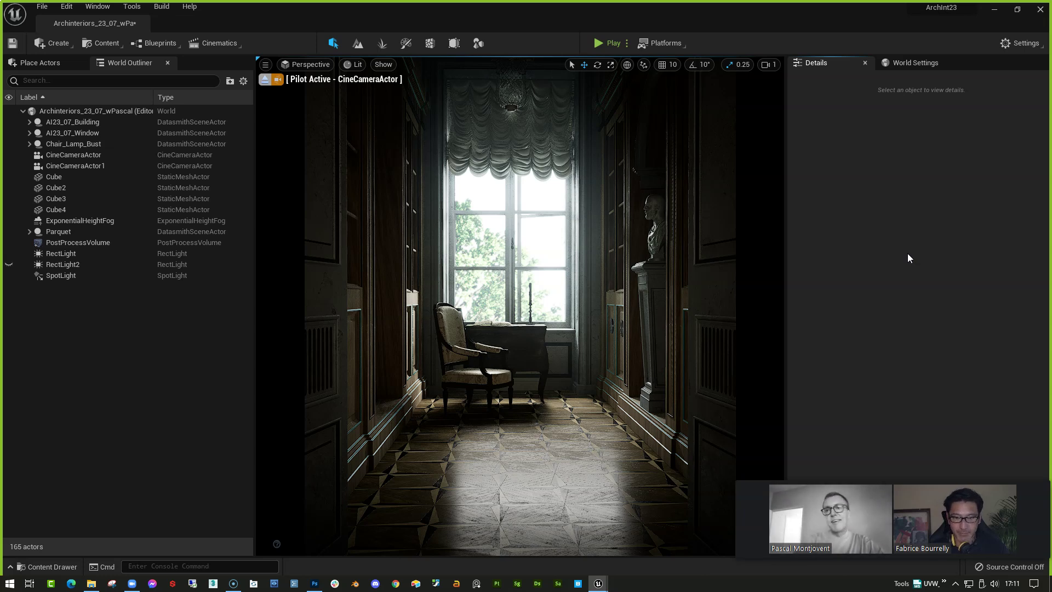
Switch the PostProcessVolume's bloom method to Convolution, clear the selection and slightly reframe the piloted camera
click(81, 242)
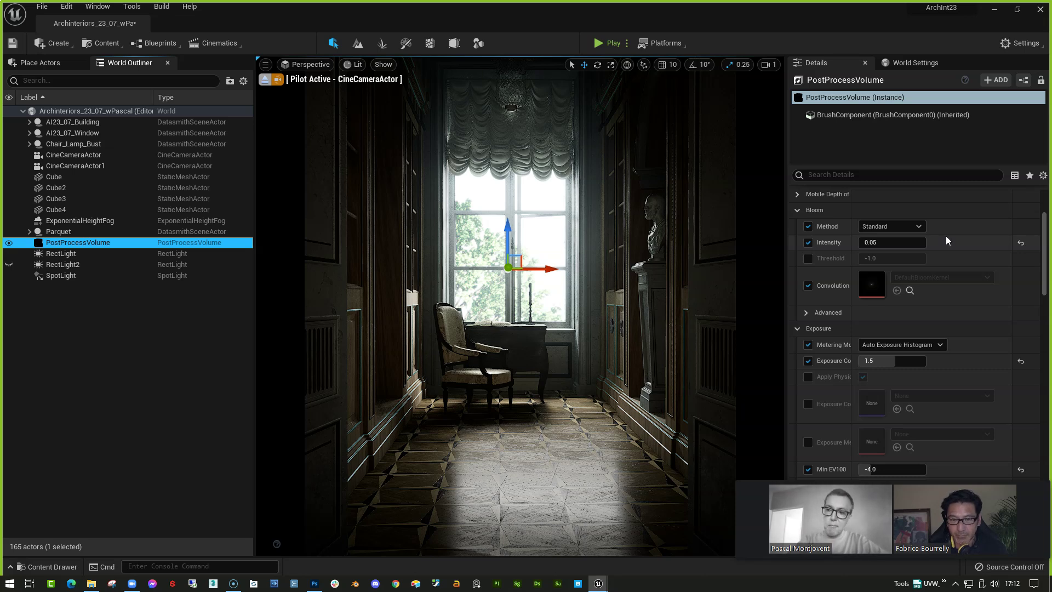
click(877, 225)
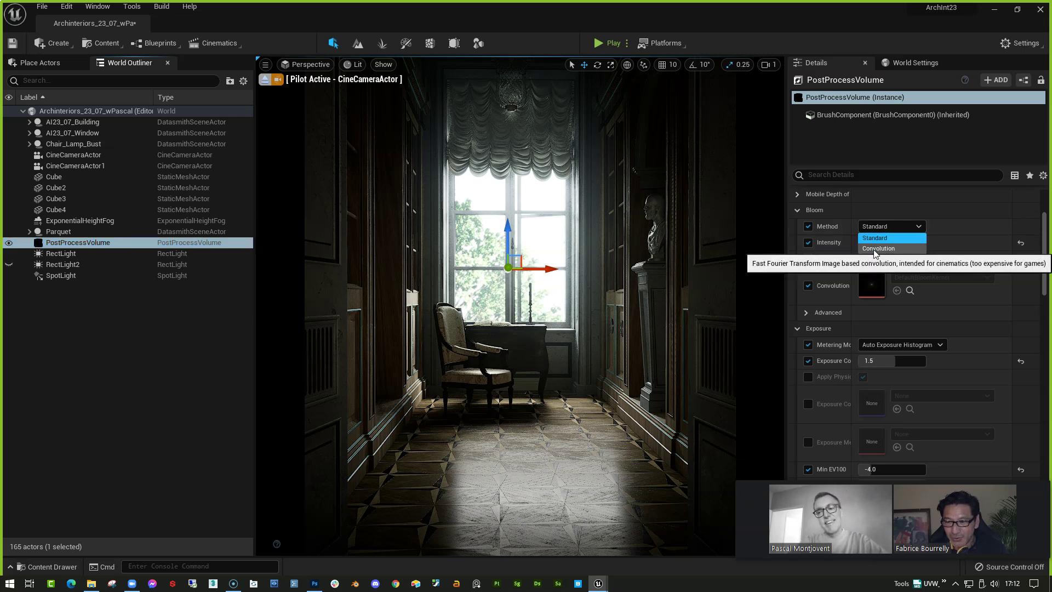
click(874, 249)
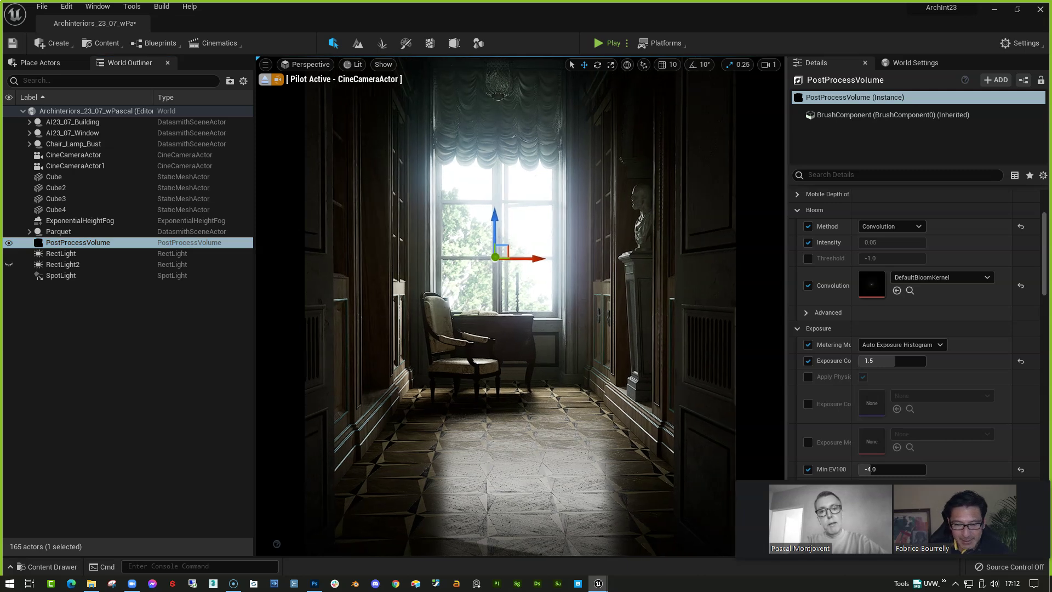
key(Escape)
mouse_move(603, 251)
right_down()
mouse_move(599, 232)
mouse_move(608, 266)
mouse_move(614, 241)
right_up()
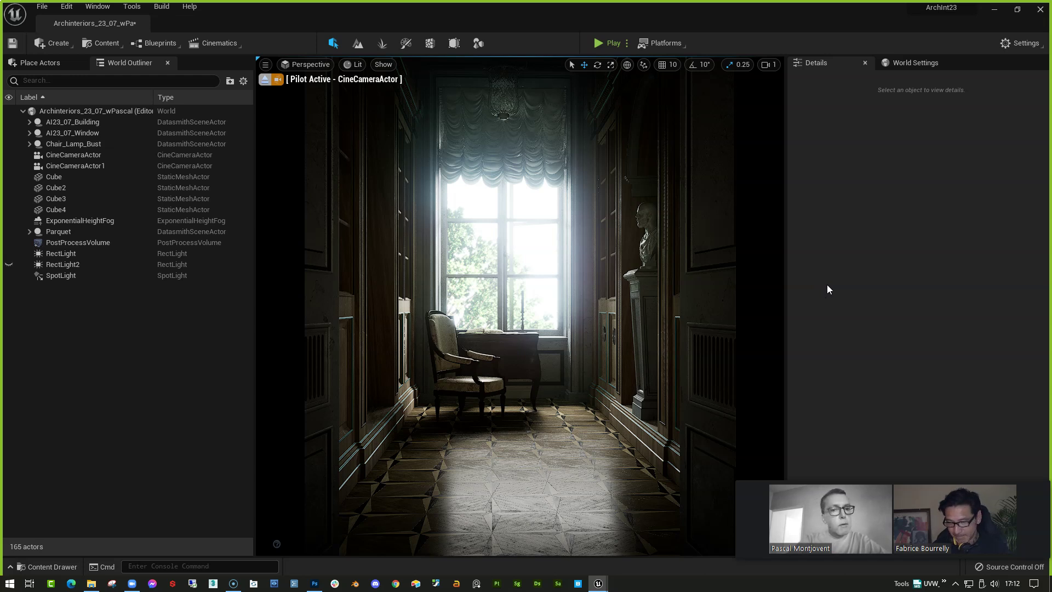
Set the PostProcessVolume's chromatic aberration intensity to 0.28 and clear the selection
click(83, 243)
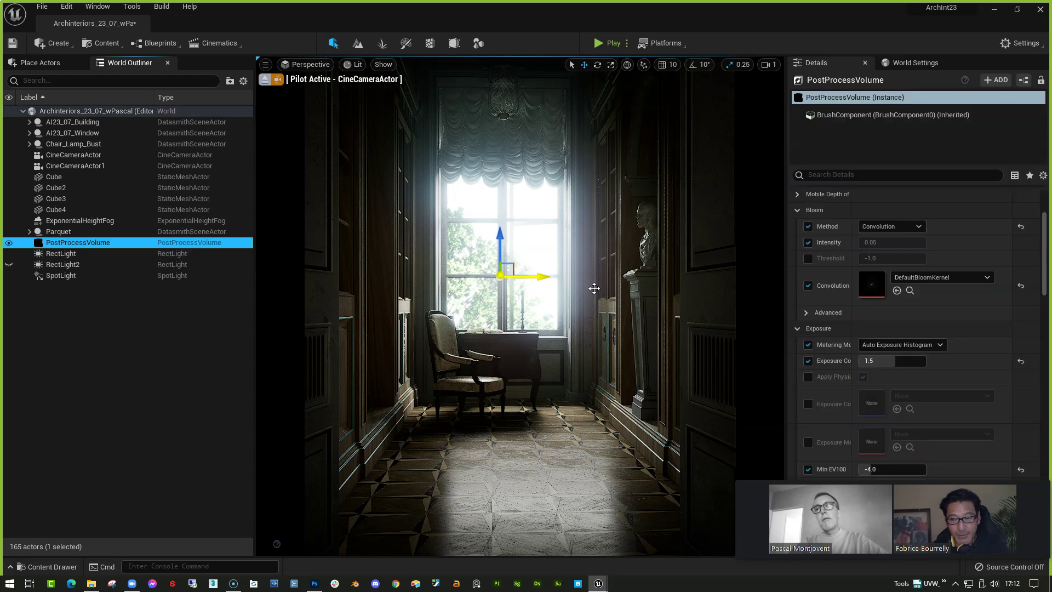
scroll(880, 303, down, 6)
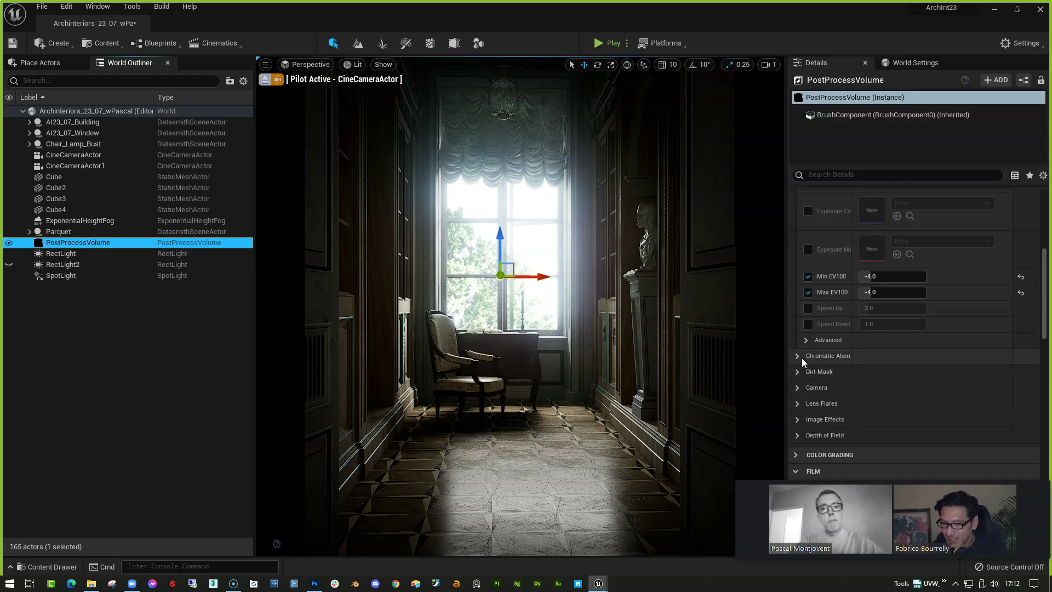
click(797, 356)
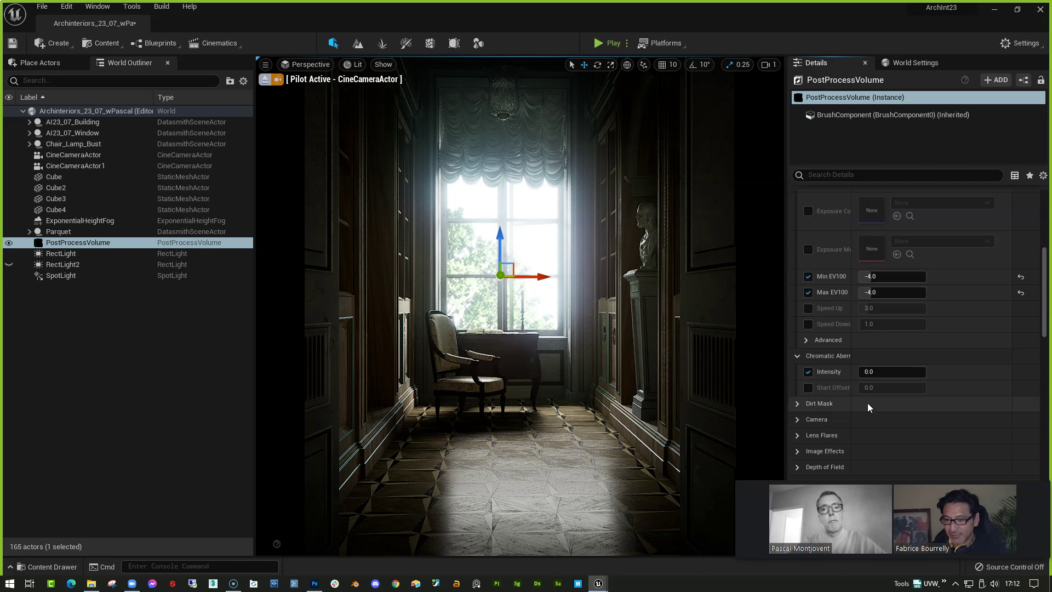
click(883, 372)
text(0.4)
key(BackSpace)
text(28)
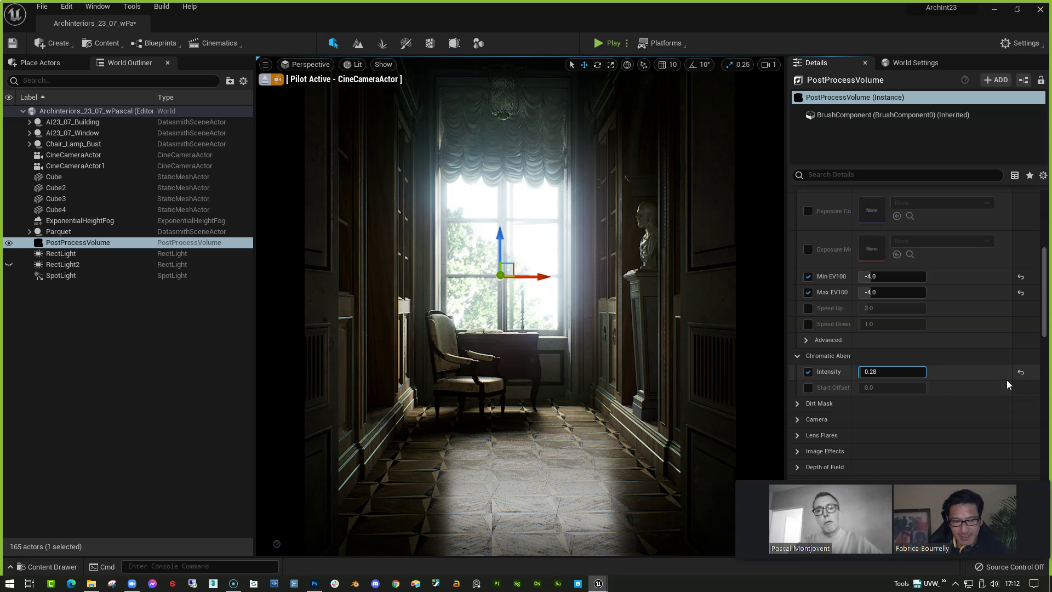
click(93, 349)
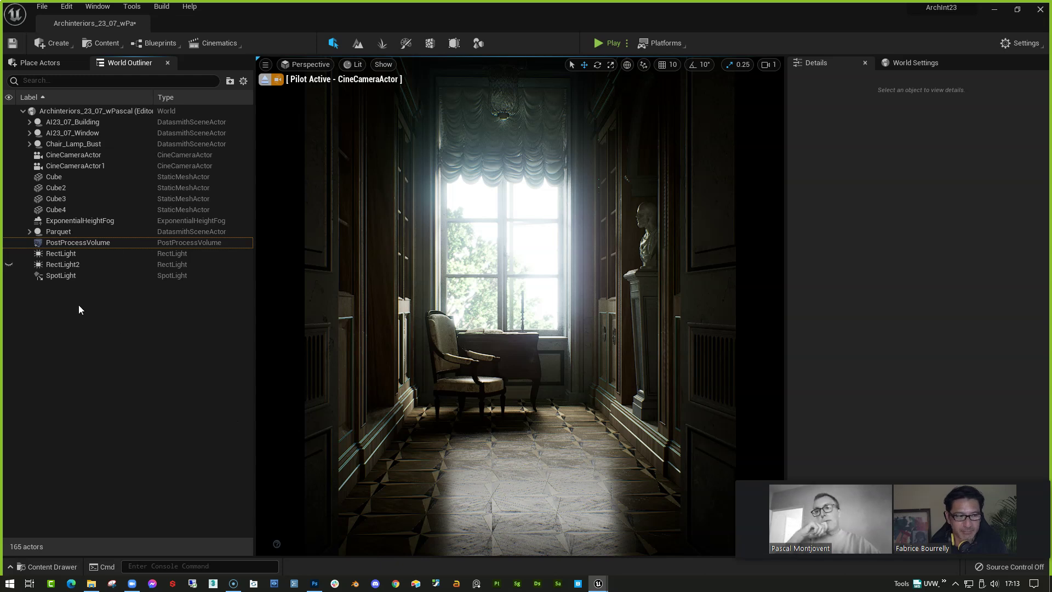
Select RectLight and bring up its transform and main light properties
click(70, 254)
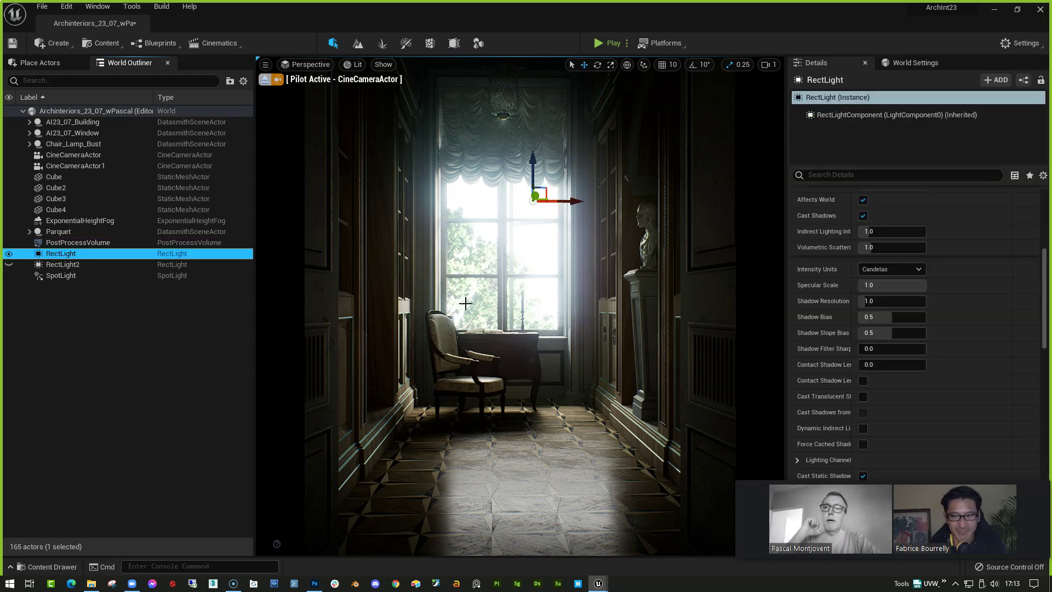
click(1046, 298)
scroll(1041, 285, up, 5)
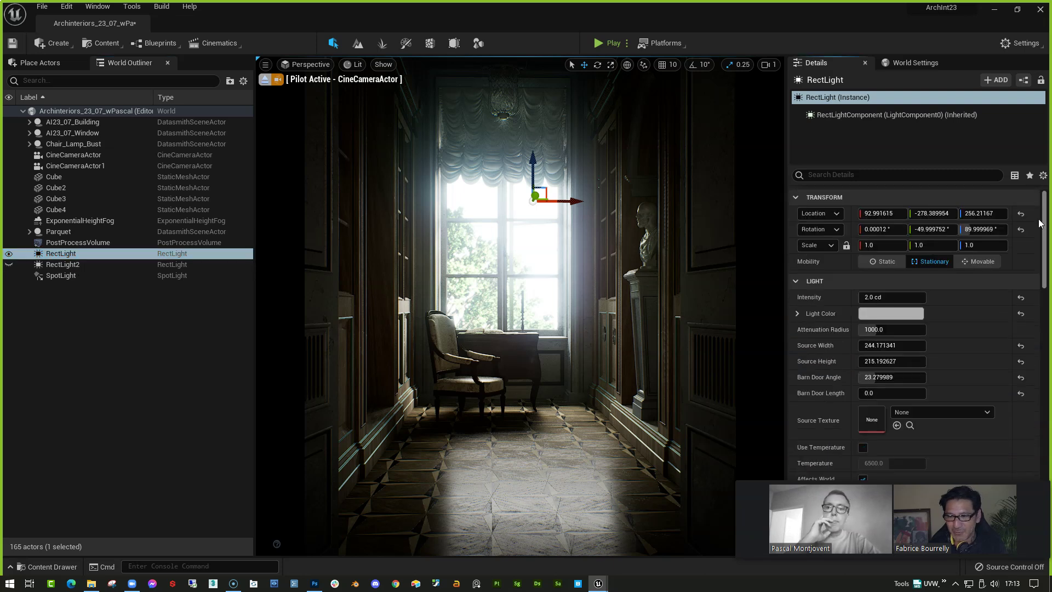